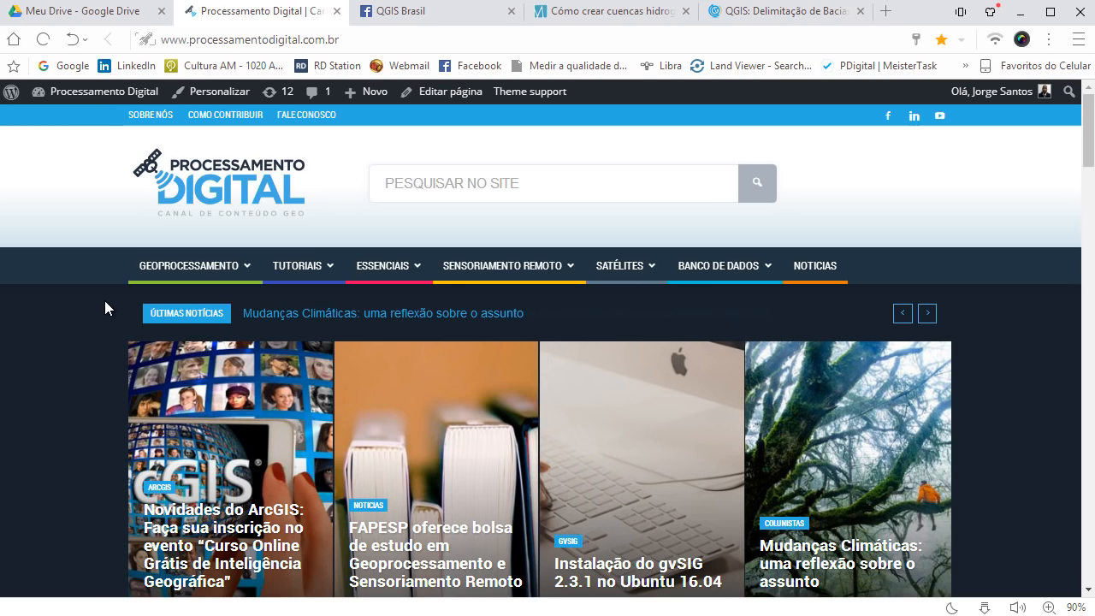
Search the Processamento Digital site for "qgis"
{"action": "scroll", "coordinate": [105, 300], "scroll_direction": "down", "scroll_amount": 1}
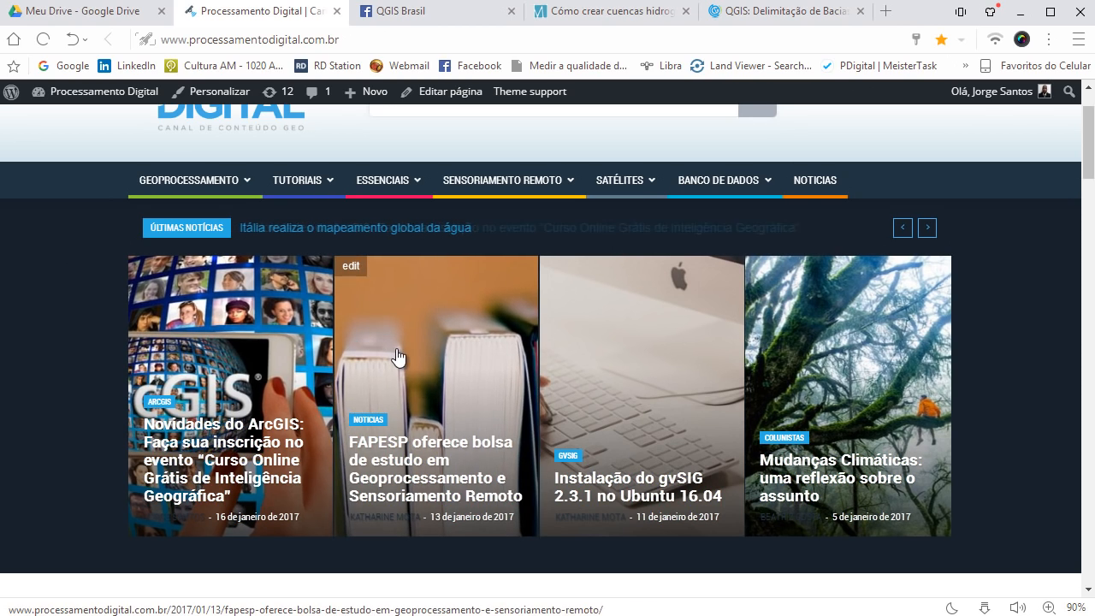
{"action": "scroll", "coordinate": [396, 356], "scroll_direction": "up", "scroll_amount": 1}
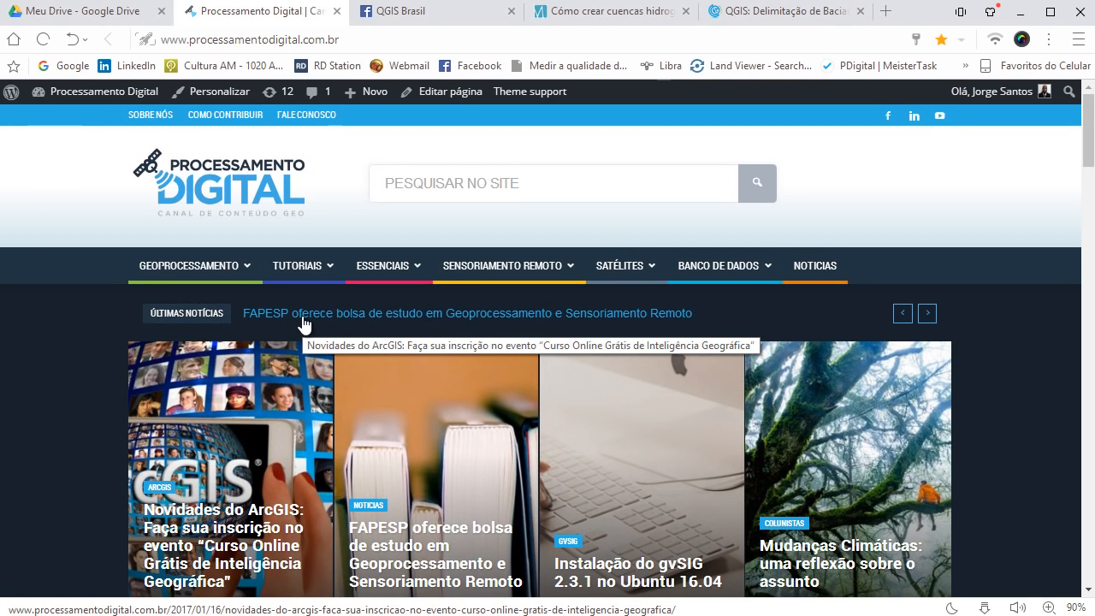
{"action": "left_click", "coordinate": [396, 180]}
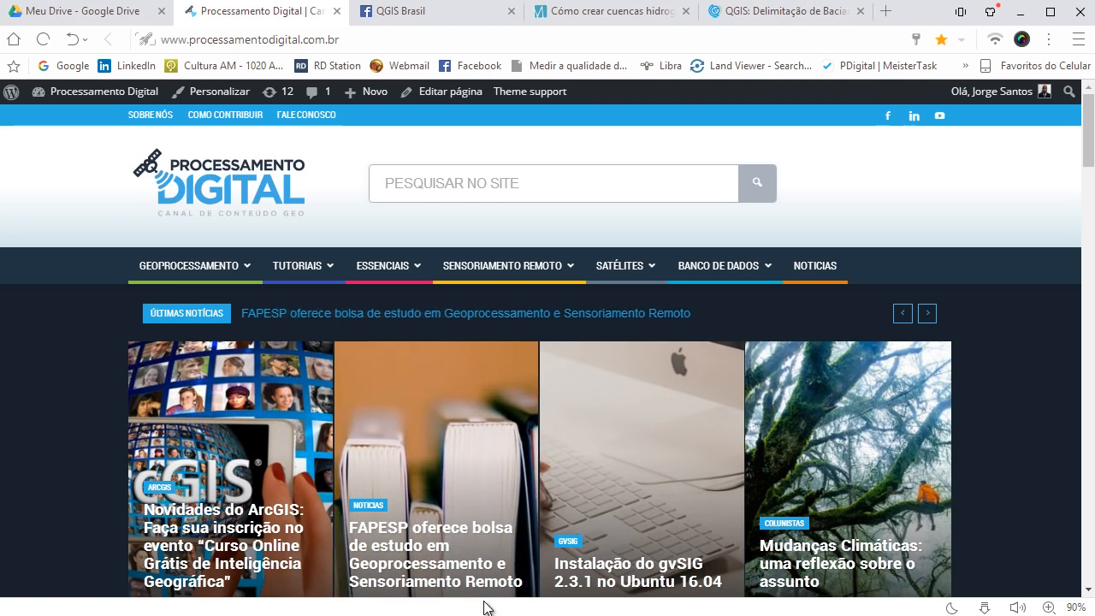
{"action": "type", "text": "qgis"}
{"action": "key", "text": "Return"}
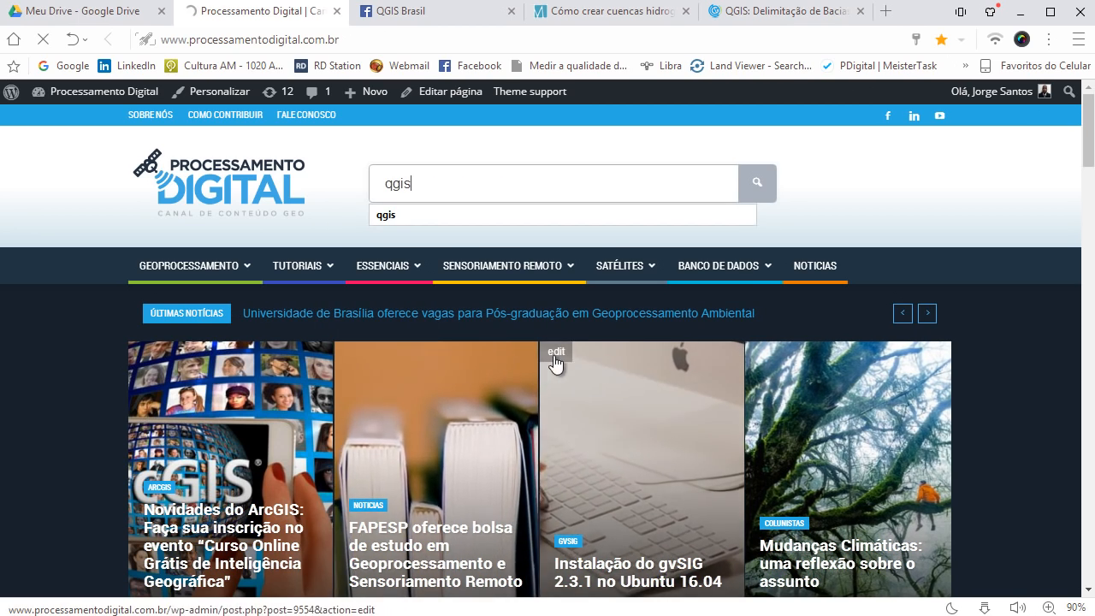
Look through the QGIS articles listed in the site's search results
{"action": "scroll", "coordinate": [451, 303], "scroll_direction": "down", "scroll_amount": 2}
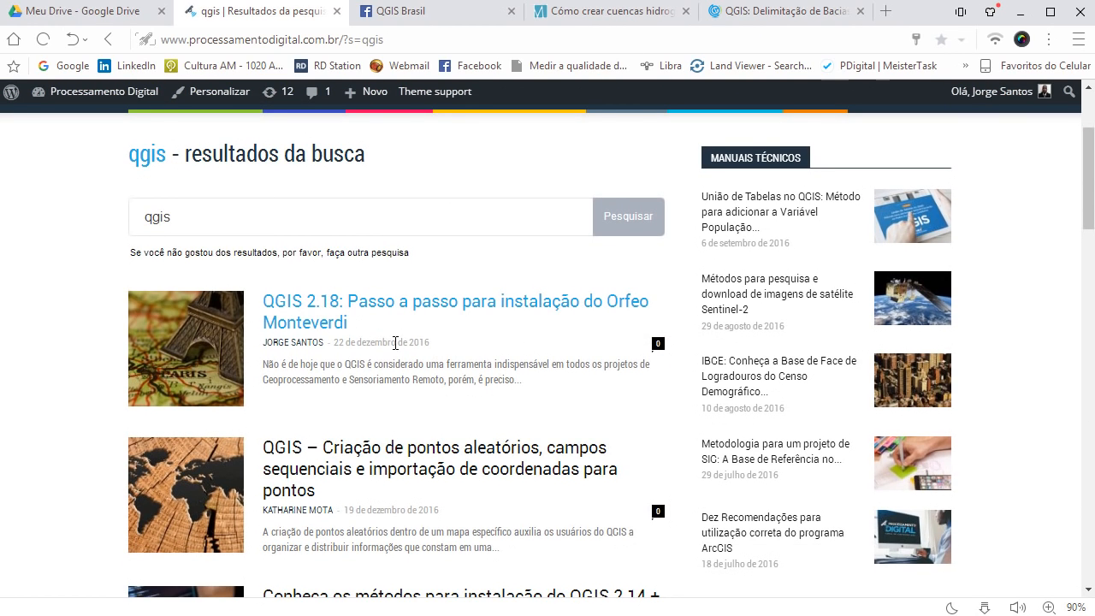
{"action": "scroll", "coordinate": [395, 342], "scroll_direction": "down", "scroll_amount": 1}
{"action": "scroll", "coordinate": [396, 343], "scroll_direction": "up", "scroll_amount": 1}
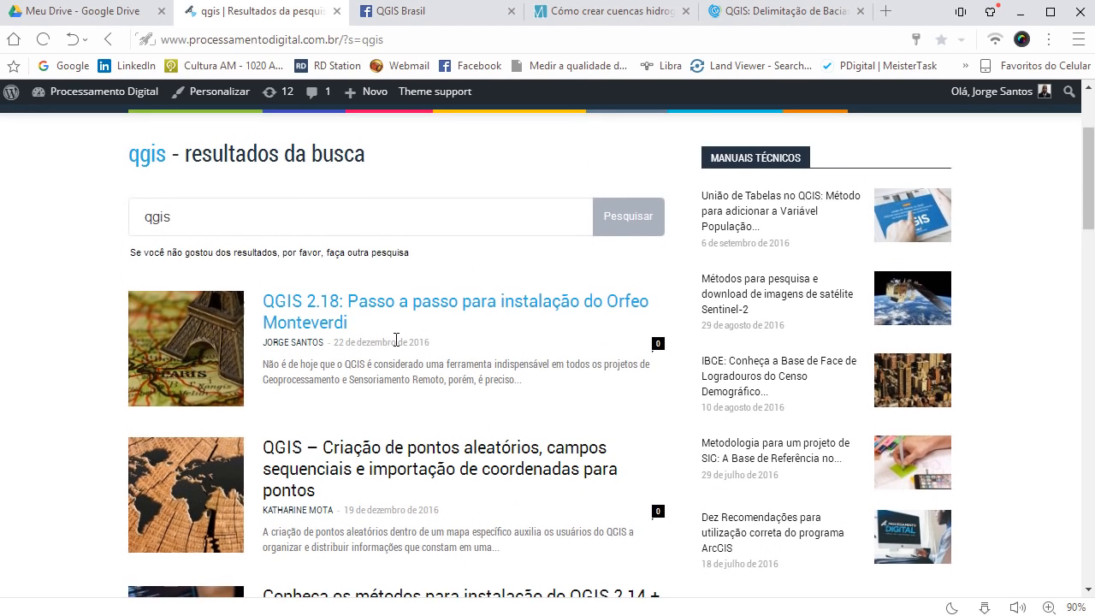
{"action": "scroll", "coordinate": [346, 206], "scroll_direction": "down", "scroll_amount": 1}
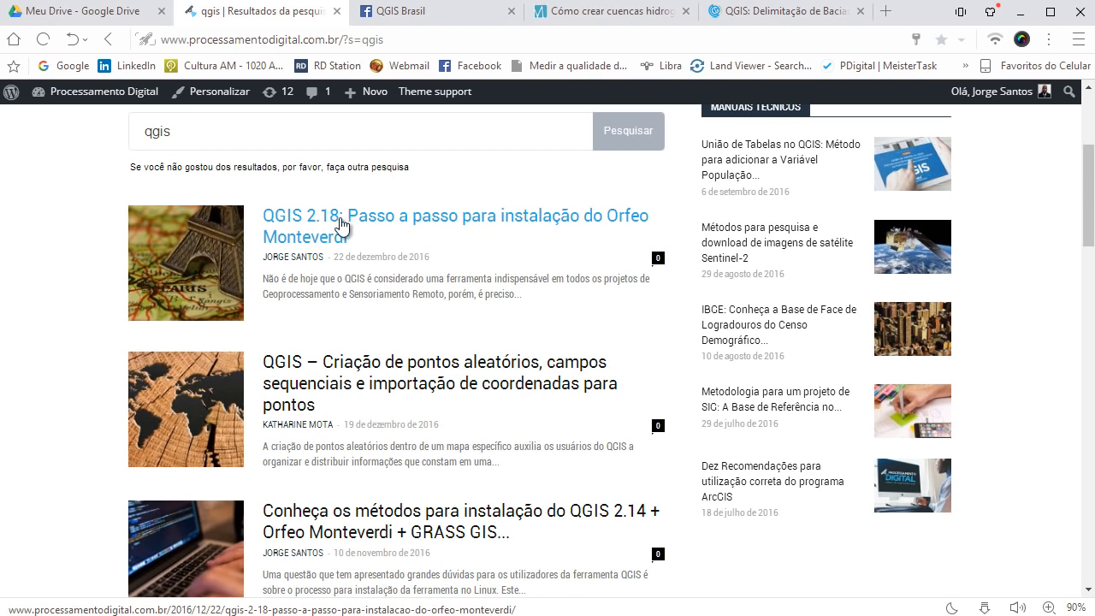
{"action": "scroll", "coordinate": [394, 284], "scroll_direction": "down", "scroll_amount": 1}
{"action": "scroll", "coordinate": [394, 284], "scroll_direction": "down", "scroll_amount": 2}
{"action": "scroll", "coordinate": [393, 282], "scroll_direction": "down", "scroll_amount": 1}
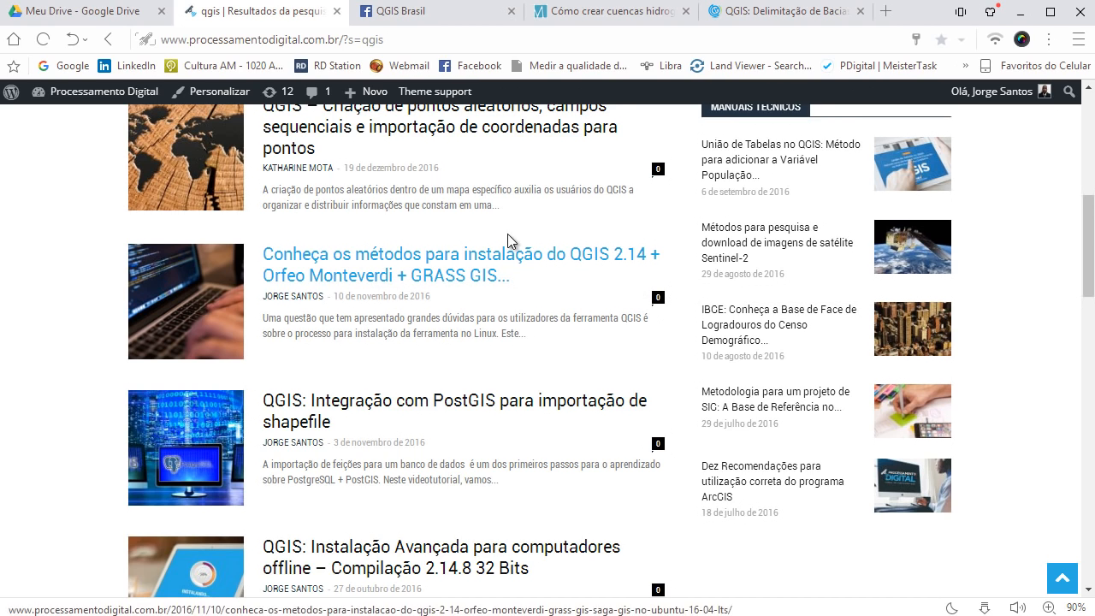
{"action": "scroll", "coordinate": [456, 358], "scroll_direction": "down", "scroll_amount": 2}
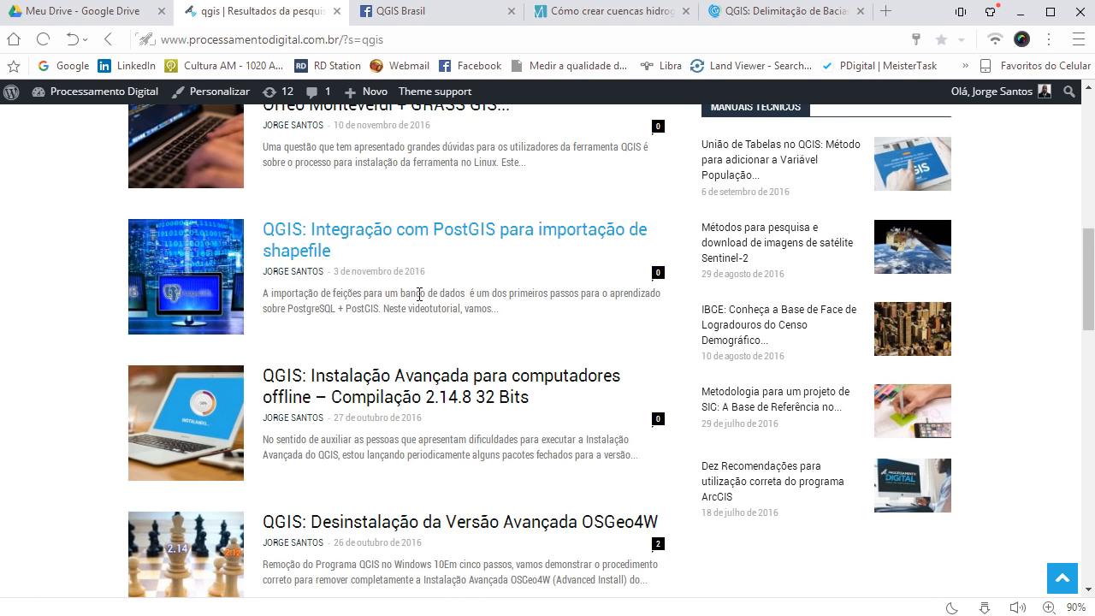
{"action": "scroll", "coordinate": [394, 299], "scroll_direction": "down", "scroll_amount": 1}
{"action": "scroll", "coordinate": [464, 324], "scroll_direction": "down", "scroll_amount": 2}
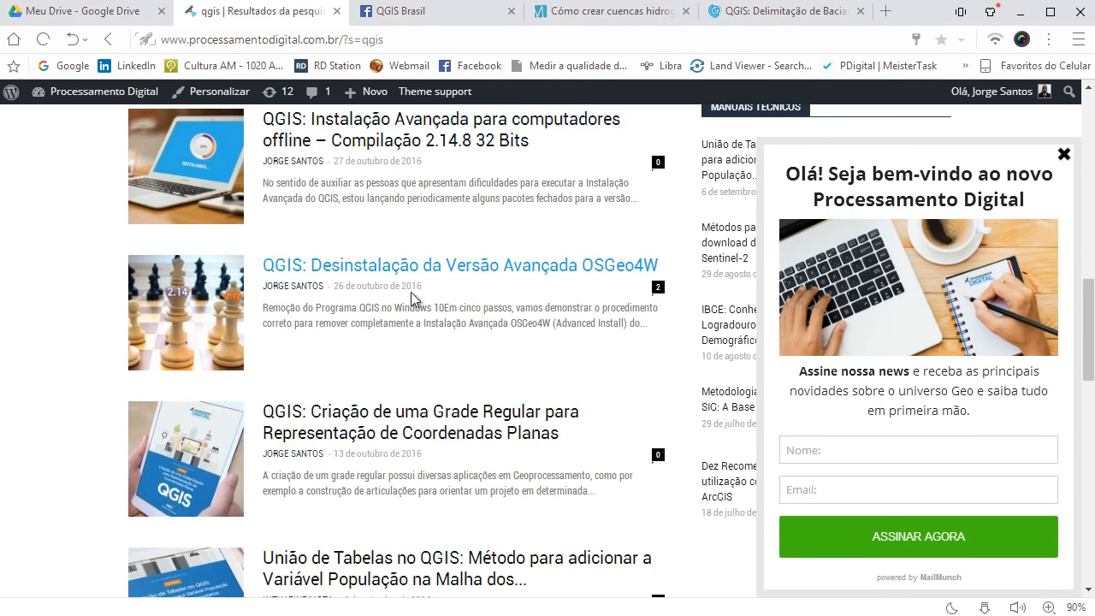
{"action": "scroll", "coordinate": [501, 305], "scroll_direction": "down", "scroll_amount": 2}
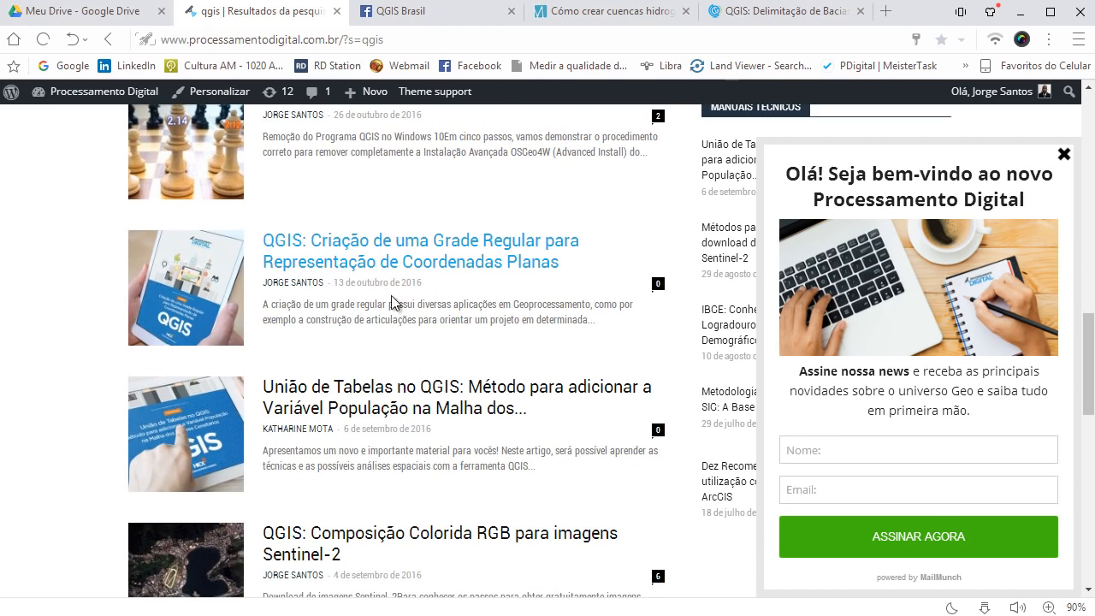
{"action": "scroll", "coordinate": [464, 337], "scroll_direction": "up", "scroll_amount": 10}
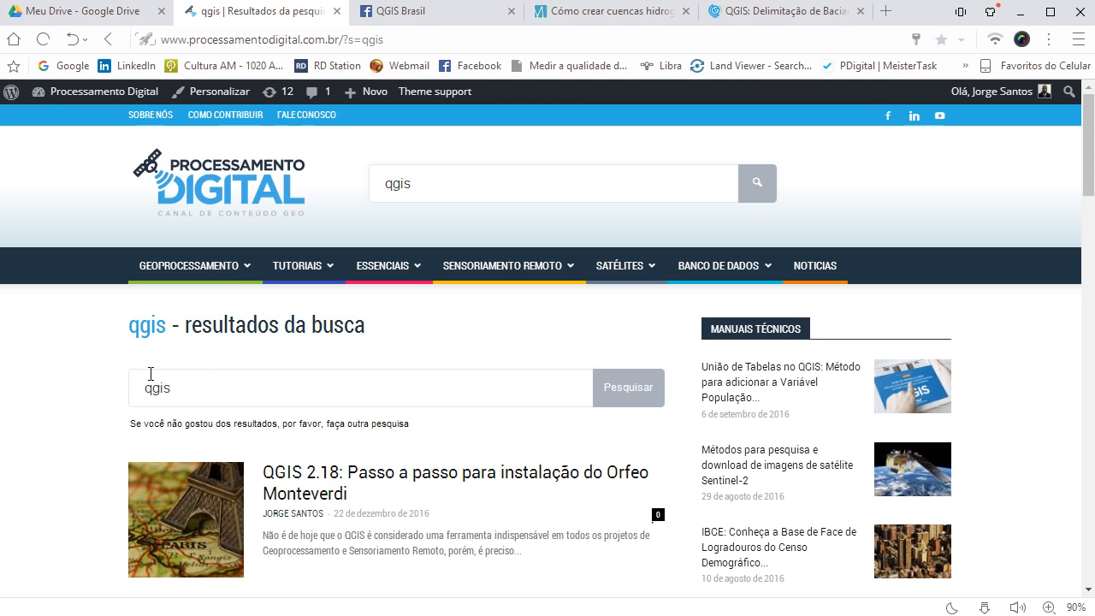
Preview the contents of the site's Essenciais, Geoprocessamento and Tutoriais categories
{"action": "left_click", "coordinate": [199, 387]}
{"action": "double_click", "coordinate": [154, 386]}
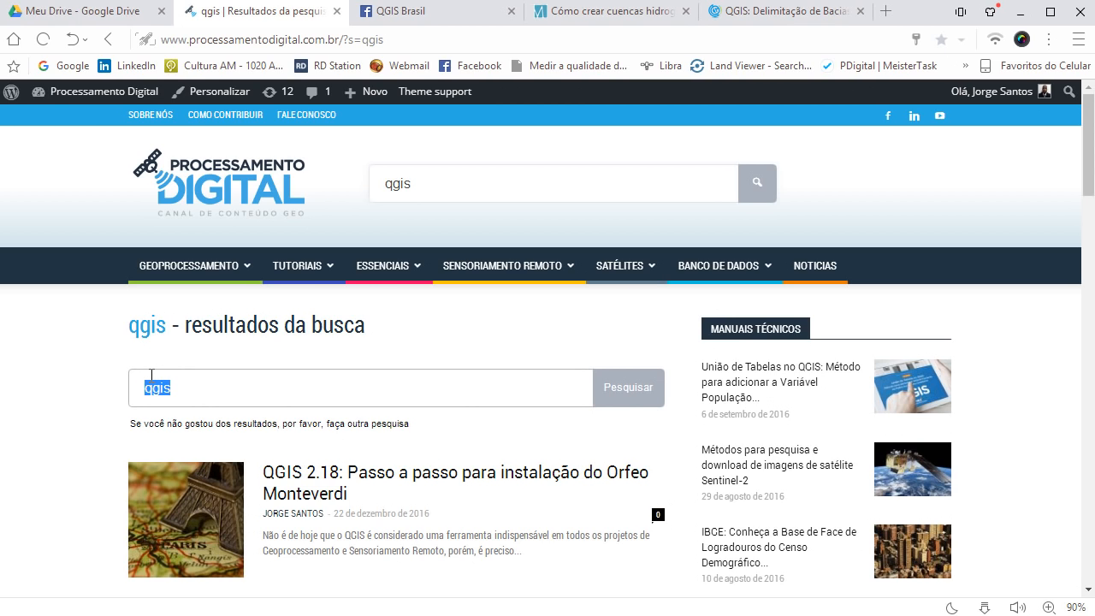
{"action": "mouse_move", "coordinate": [371, 271]}
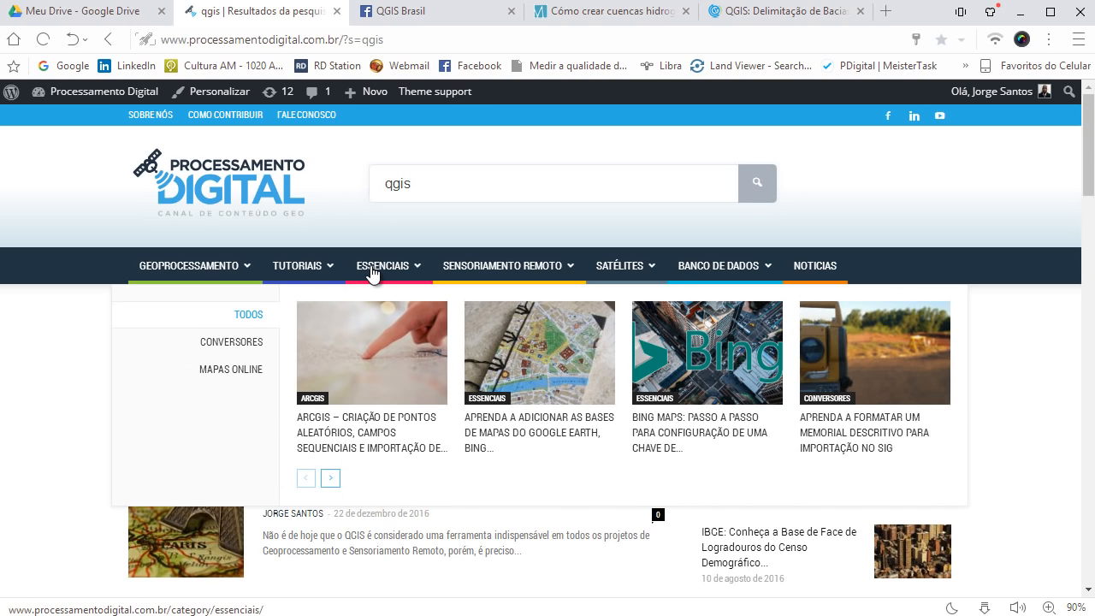
{"action": "mouse_move", "coordinate": [311, 310]}
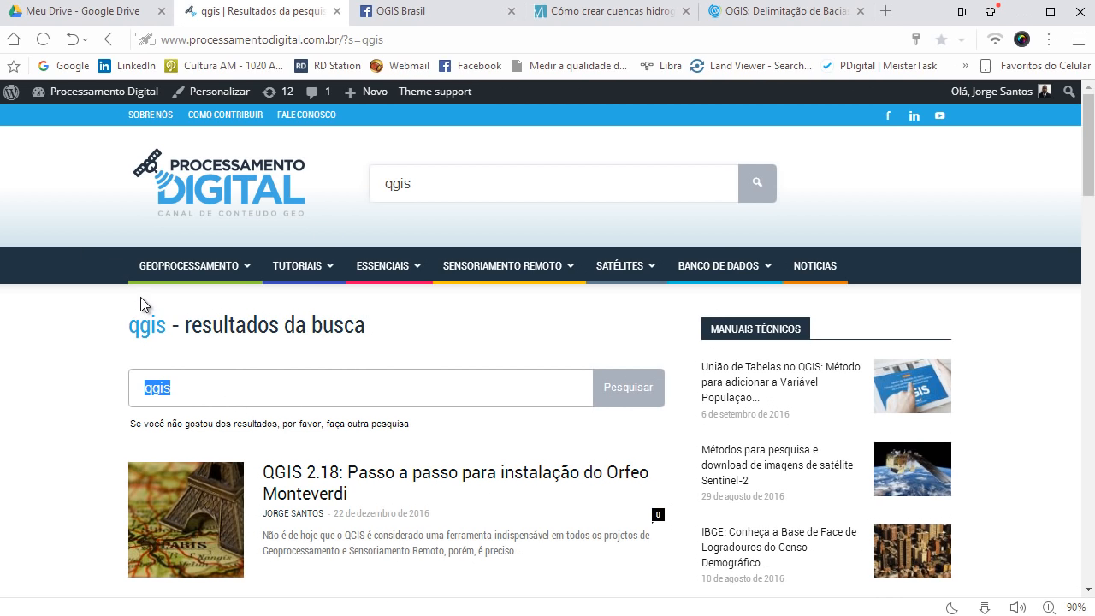
{"action": "mouse_move", "coordinate": [159, 289]}
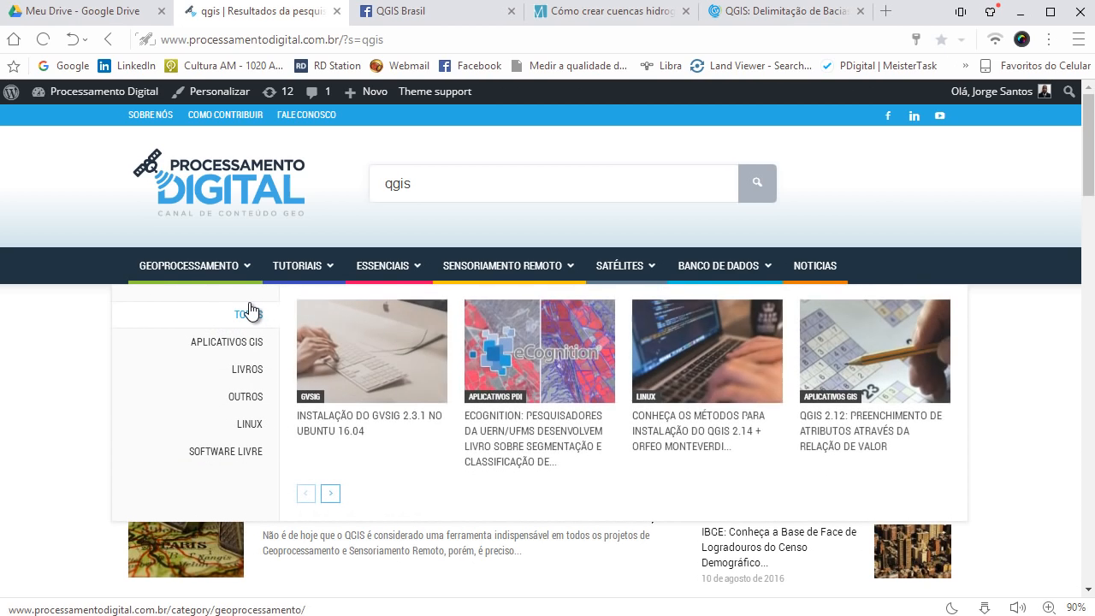
{"action": "mouse_move", "coordinate": [314, 283]}
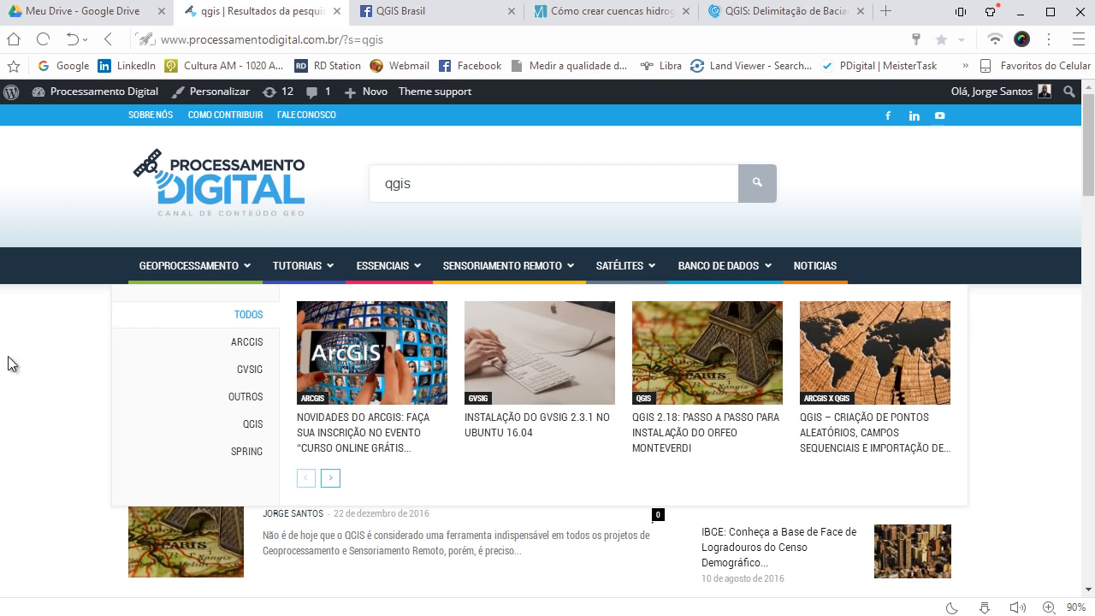
View the mappingGIS article on creating hydrographic basins with QGIS and locate its link to the tutorial data
{"action": "left_click", "coordinate": [617, 21]}
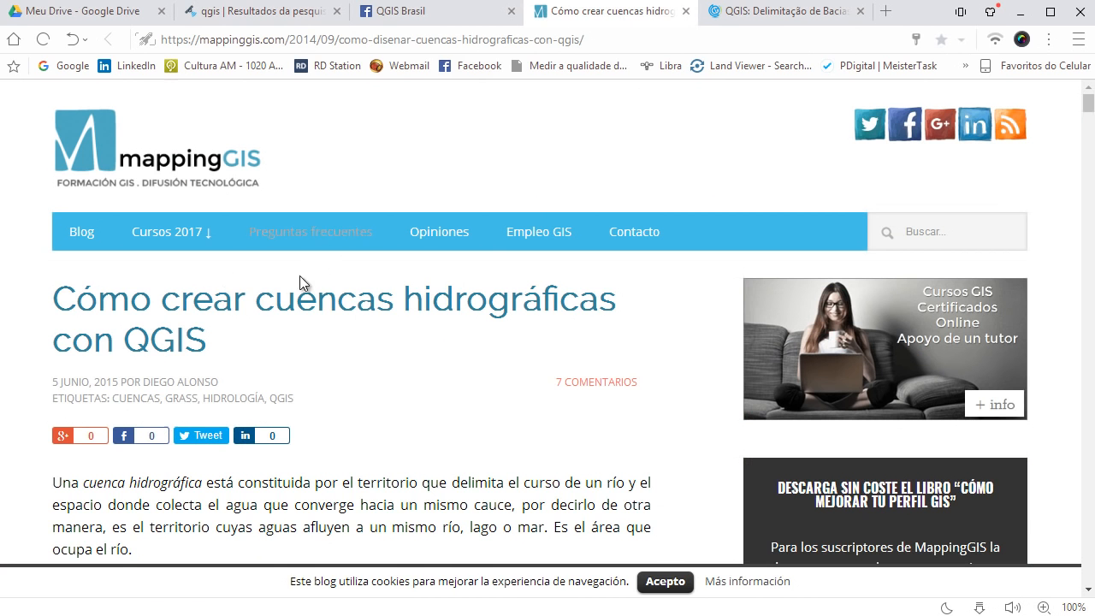
{"action": "scroll", "coordinate": [427, 307], "scroll_direction": "down", "scroll_amount": 1}
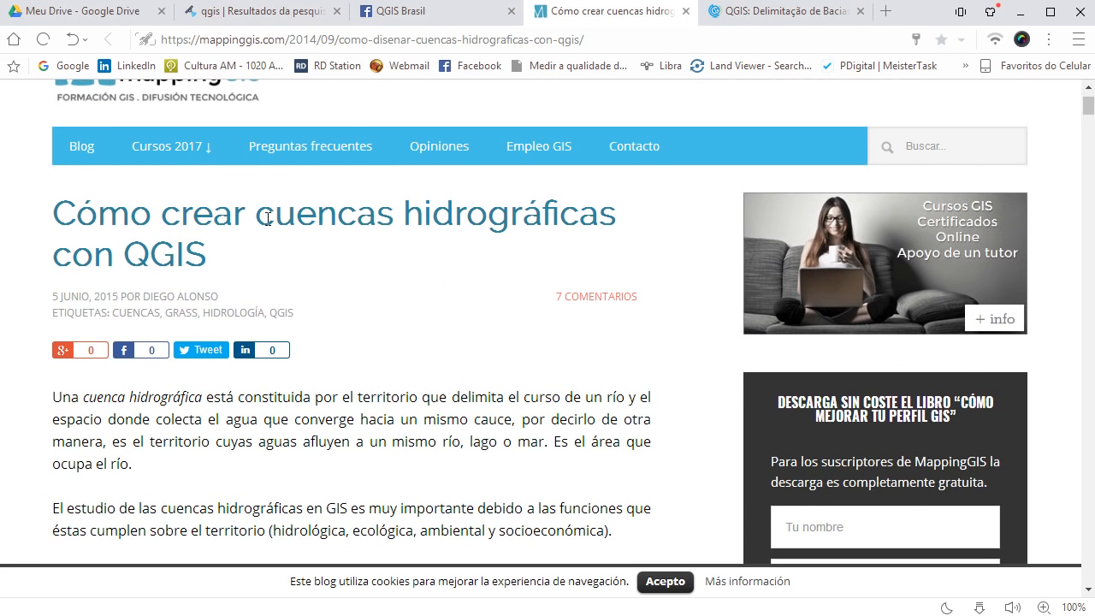
{"action": "scroll", "coordinate": [337, 251], "scroll_direction": "up", "scroll_amount": 1}
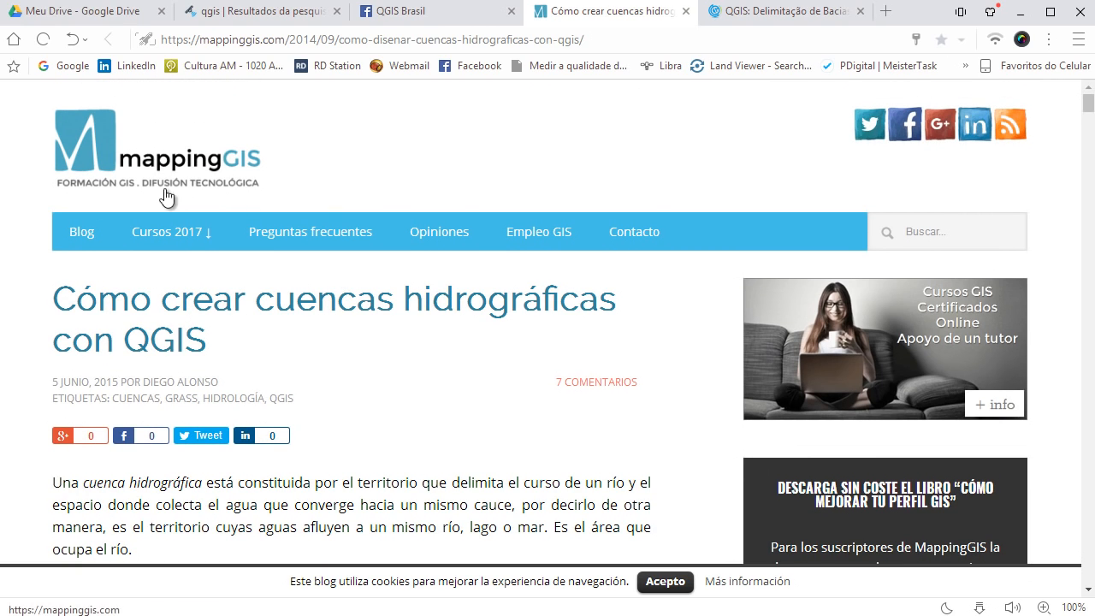
{"action": "scroll", "coordinate": [479, 255], "scroll_direction": "down", "scroll_amount": 1}
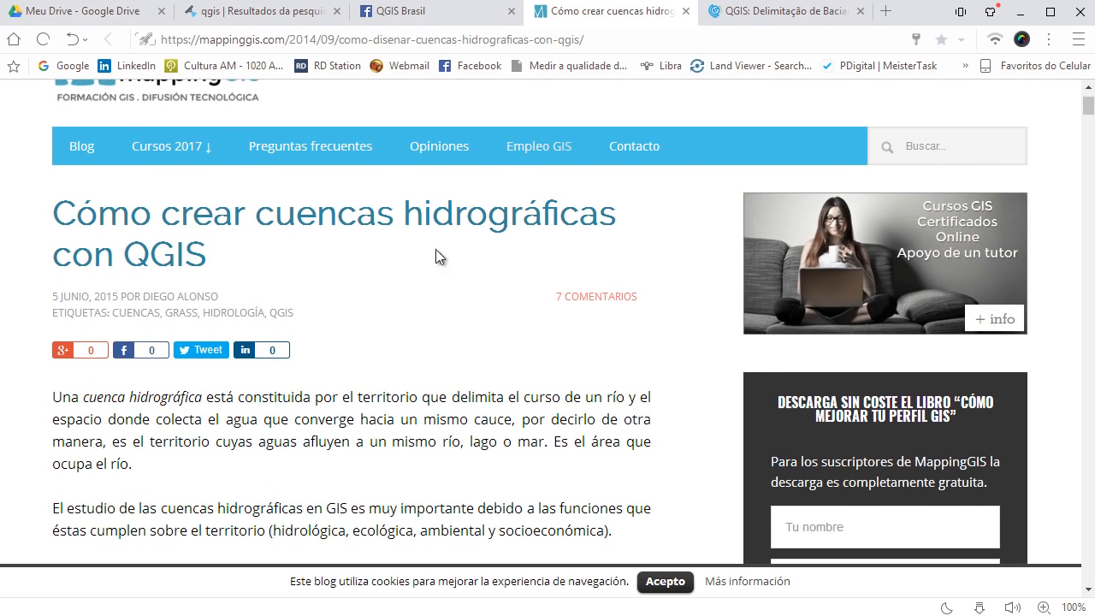
{"action": "scroll", "coordinate": [339, 198], "scroll_direction": "down", "scroll_amount": 6}
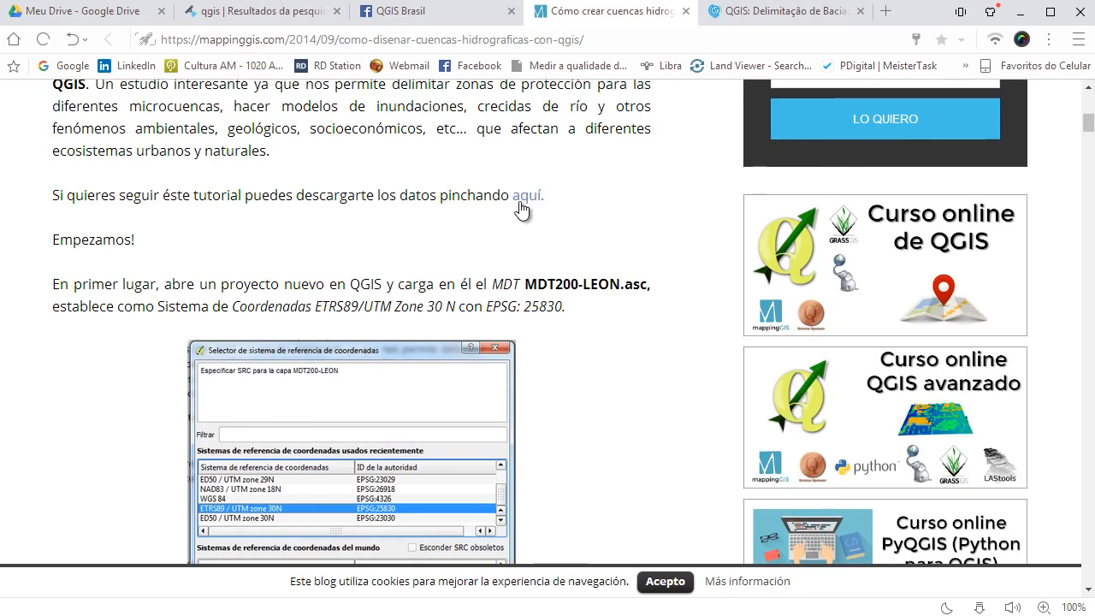
{"action": "left_click", "coordinate": [524, 201]}
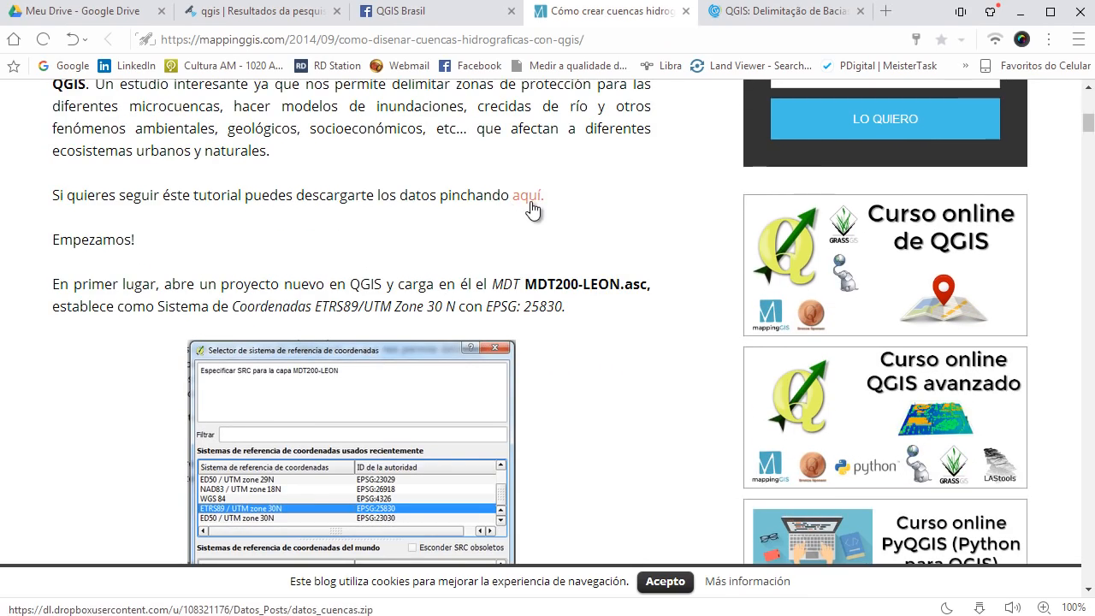
Skim the article's instructions for activating the GRASS plugin and setting up a GRASS map directory
{"action": "scroll", "coordinate": [448, 223], "scroll_direction": "down", "scroll_amount": 10}
{"action": "scroll", "coordinate": [408, 232], "scroll_direction": "down", "scroll_amount": 20}
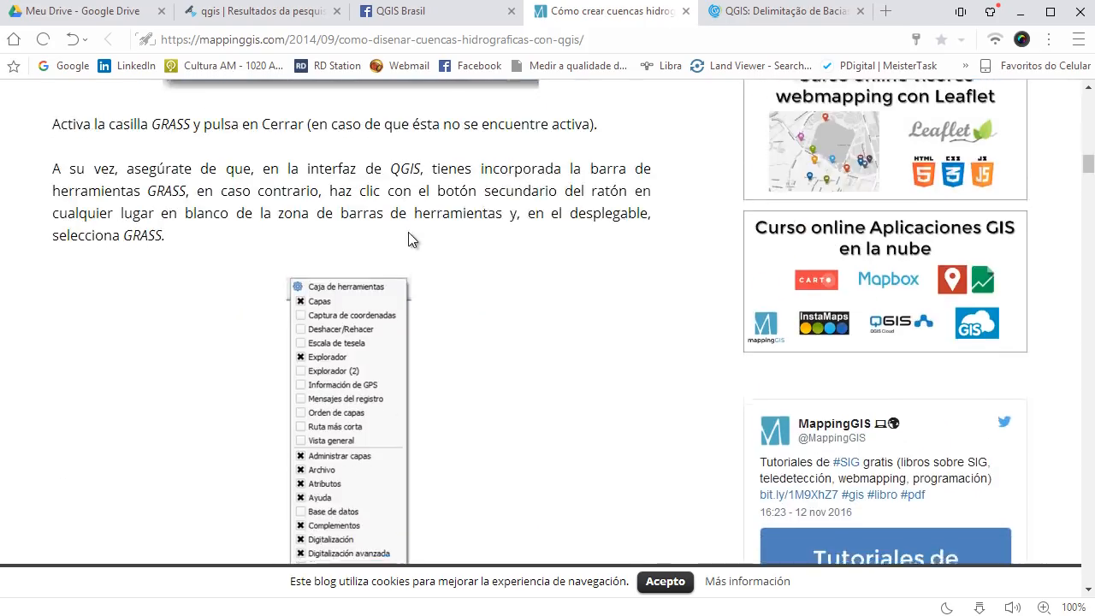
{"action": "scroll", "coordinate": [433, 243], "scroll_direction": "down", "scroll_amount": 15}
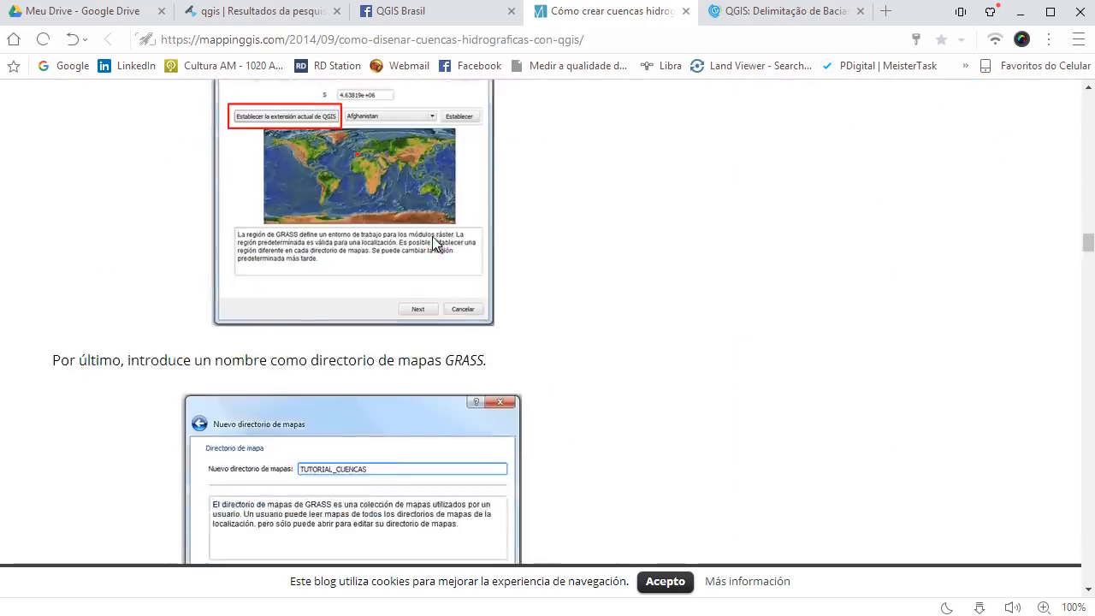
{"action": "scroll", "coordinate": [433, 244], "scroll_direction": "up", "scroll_amount": 20}
{"action": "scroll", "coordinate": [433, 243], "scroll_direction": "up", "scroll_amount": 15}
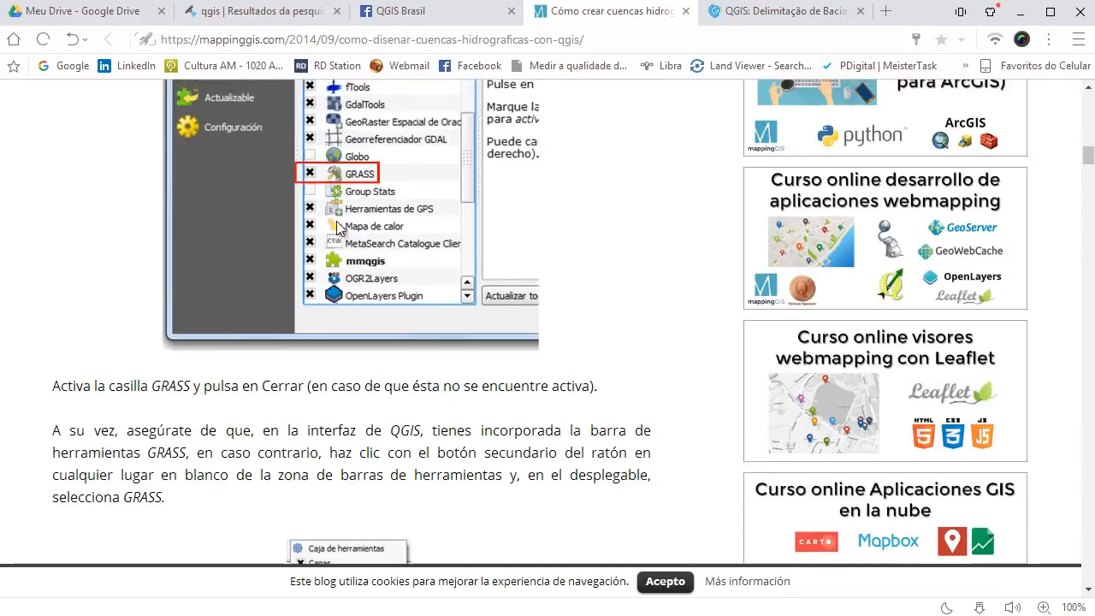
Minimize the browser and launch QGIS Desktop 2.18.2 from the QGIS 2.18 program group
{"action": "left_click", "coordinate": [1020, 12]}
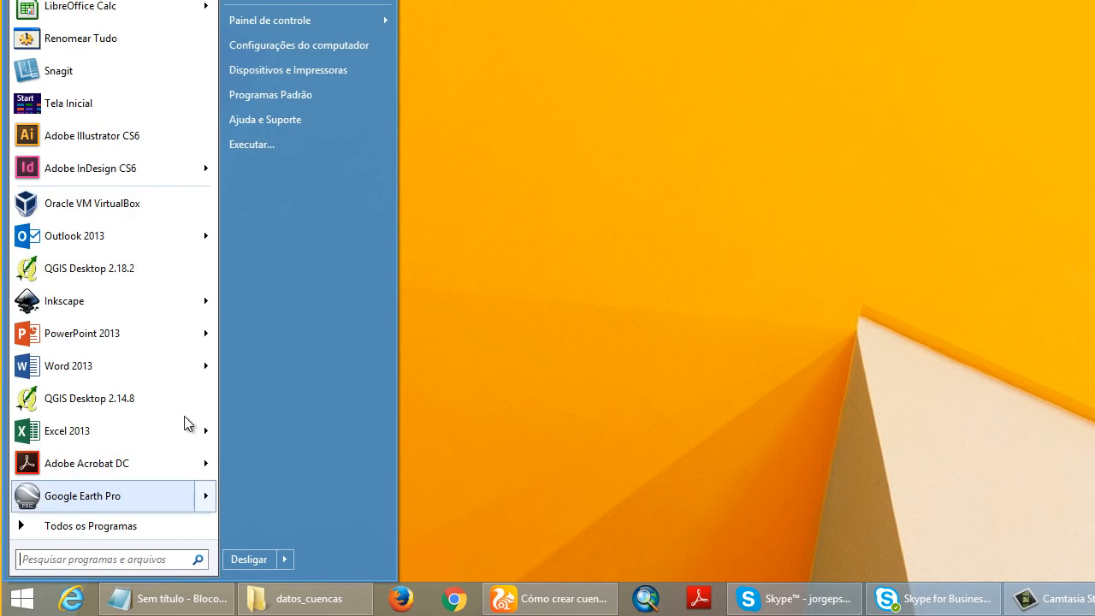
{"action": "left_click", "coordinate": [171, 524]}
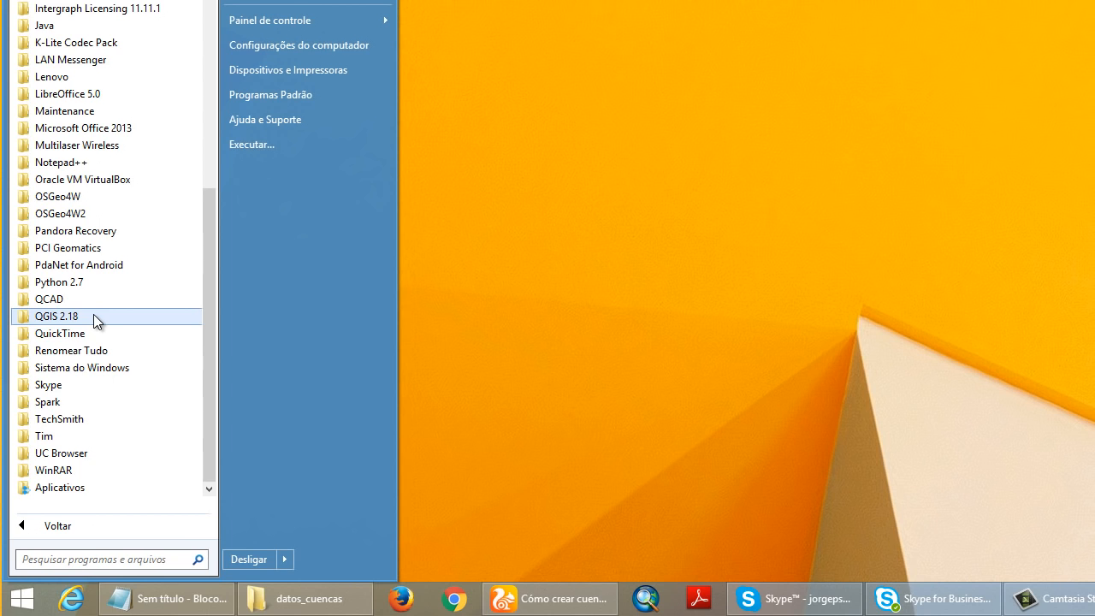
{"action": "left_click", "coordinate": [96, 317]}
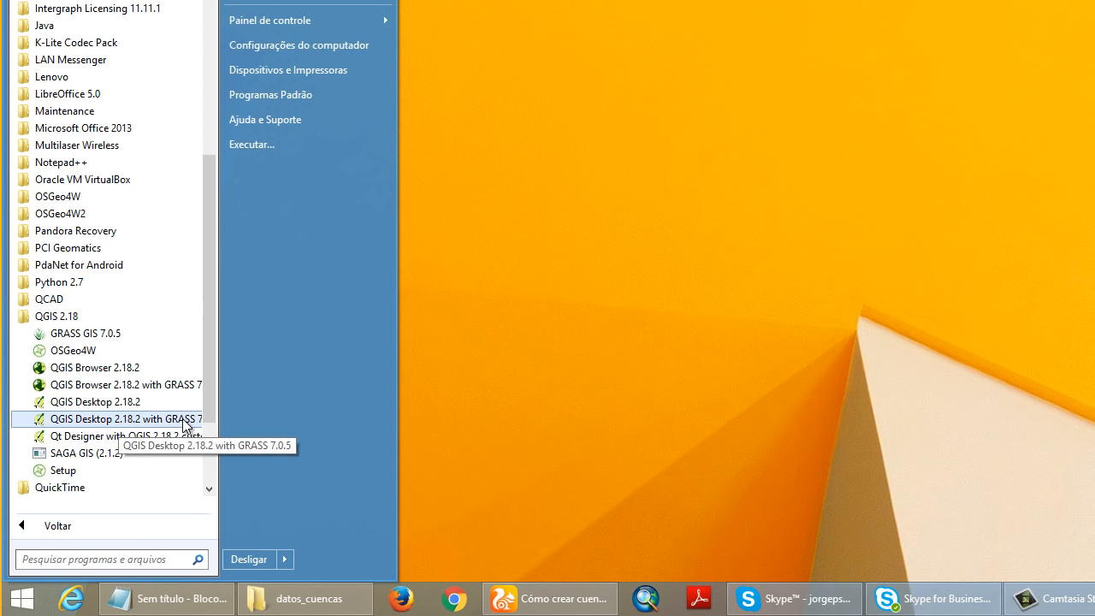
{"action": "left_click", "coordinate": [158, 402]}
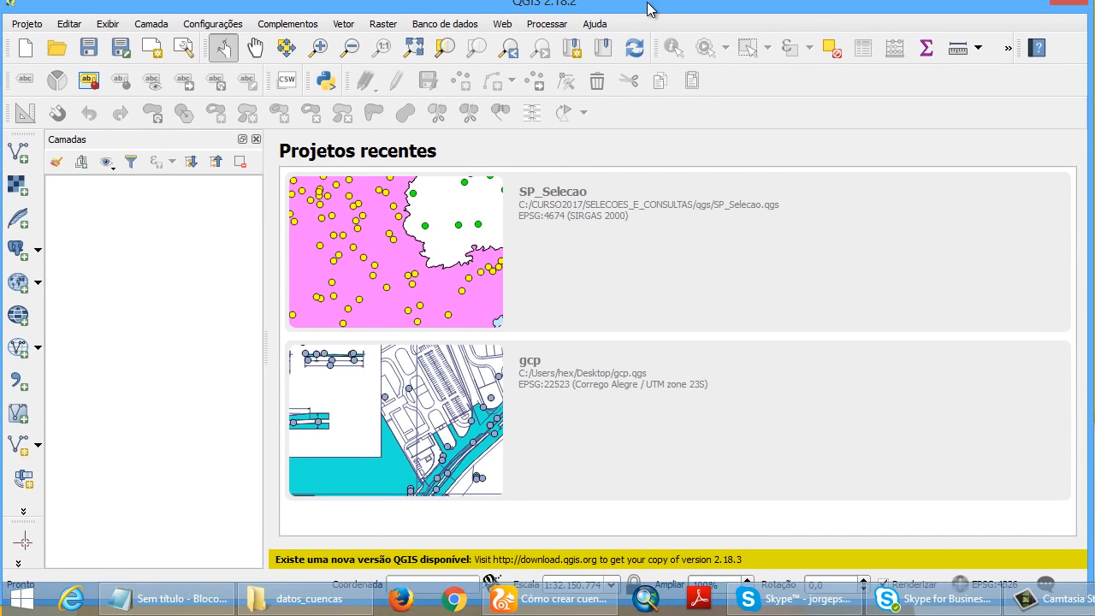
Start a new blank QGIS project and adjust the window so that its title bar is fully visible
{"action": "double_click", "coordinate": [644, 5]}
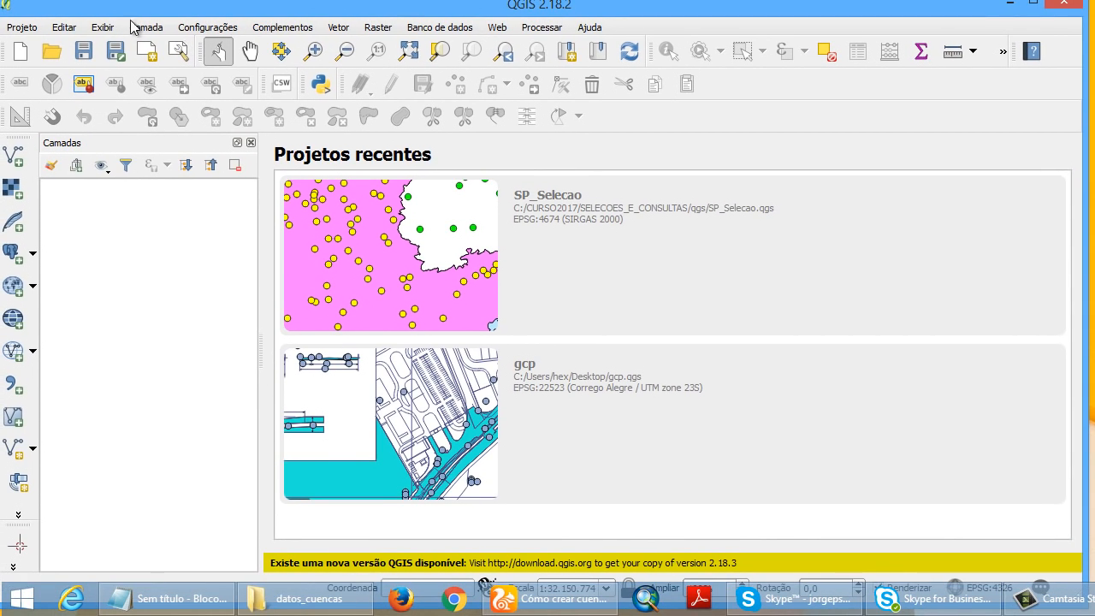
{"action": "left_click", "coordinate": [21, 51]}
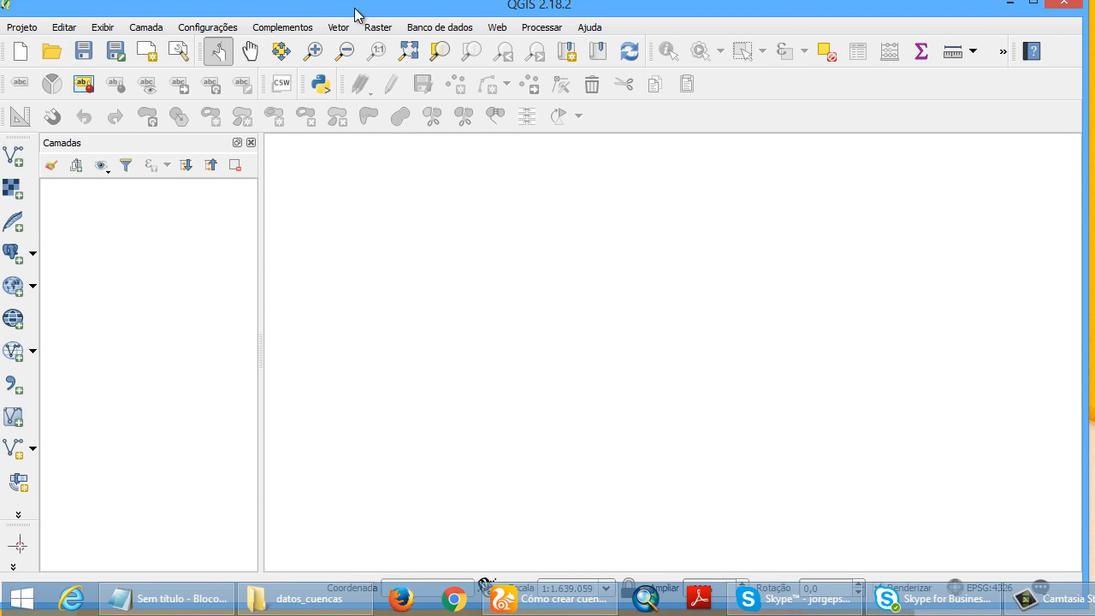
{"action": "left_click_drag", "start_coordinate": [360, 12], "coordinate": [365, 19]}
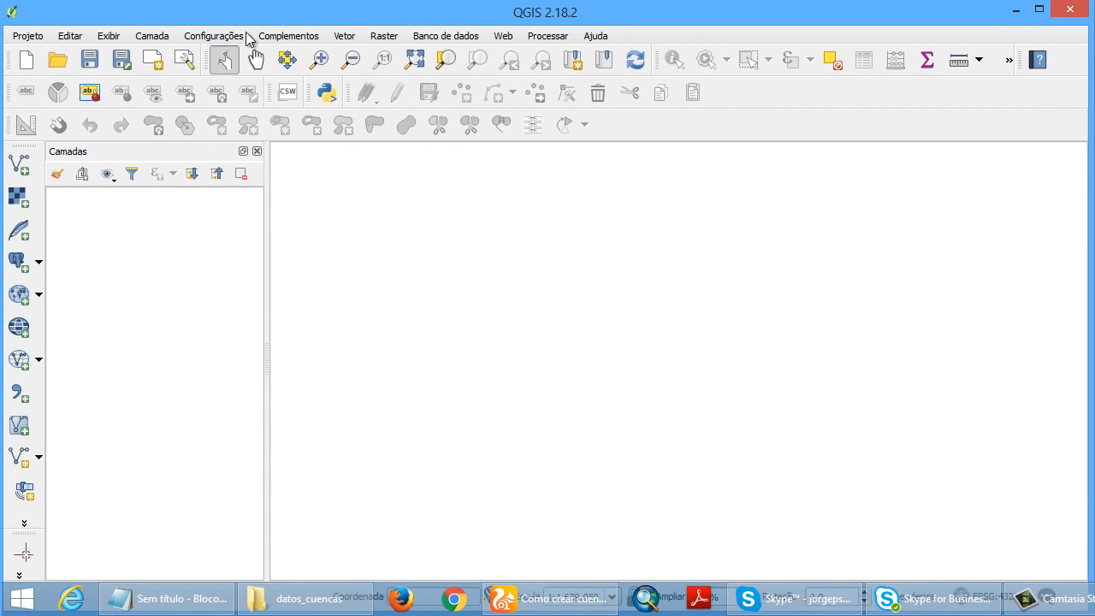
Review the list of installed plugins in the plugin manager to check for GRASS, and close it
{"action": "left_click", "coordinate": [213, 35]}
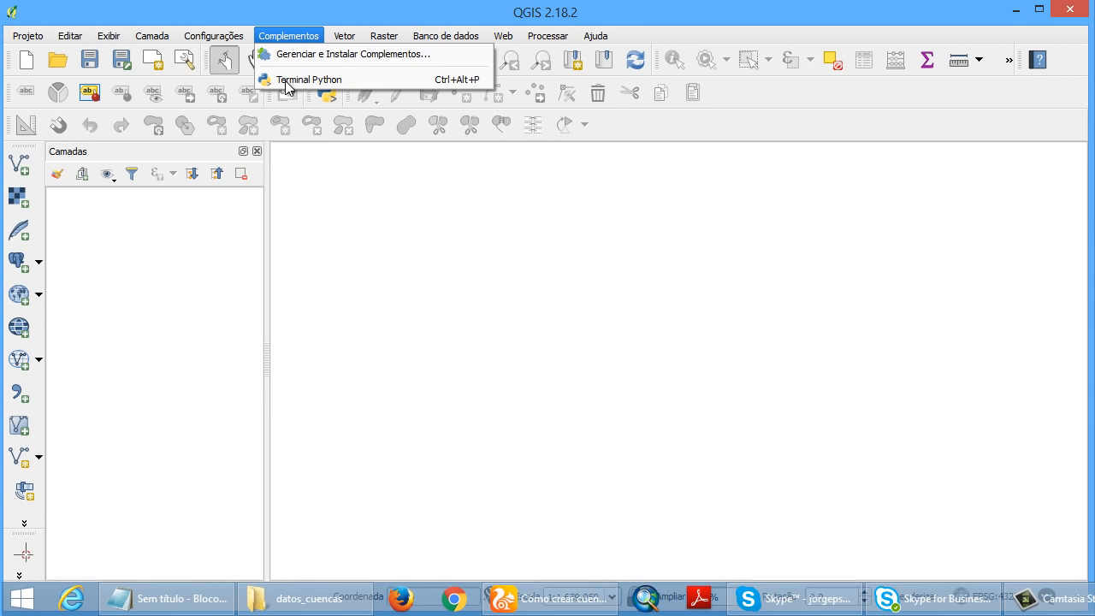
{"action": "left_click", "coordinate": [366, 54]}
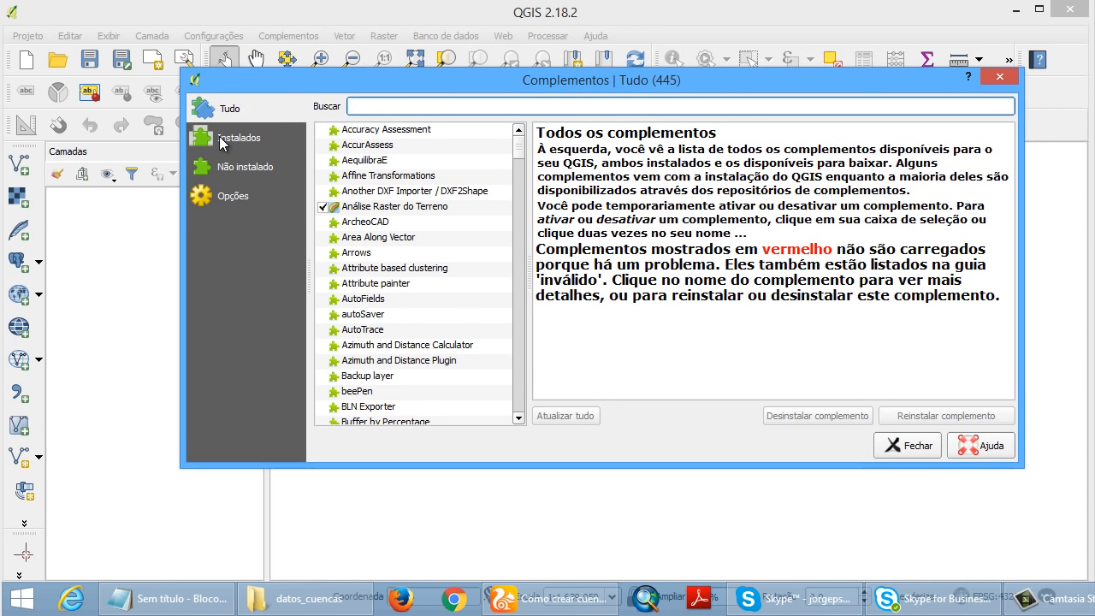
{"action": "left_click", "coordinate": [221, 138]}
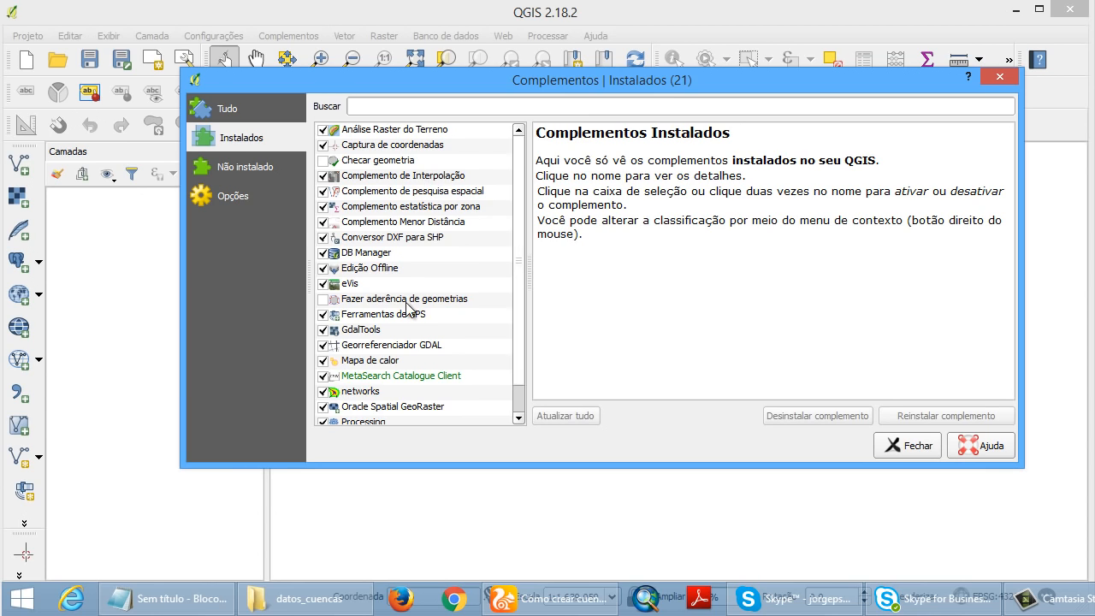
{"action": "scroll", "coordinate": [410, 309], "scroll_direction": "down", "scroll_amount": 1}
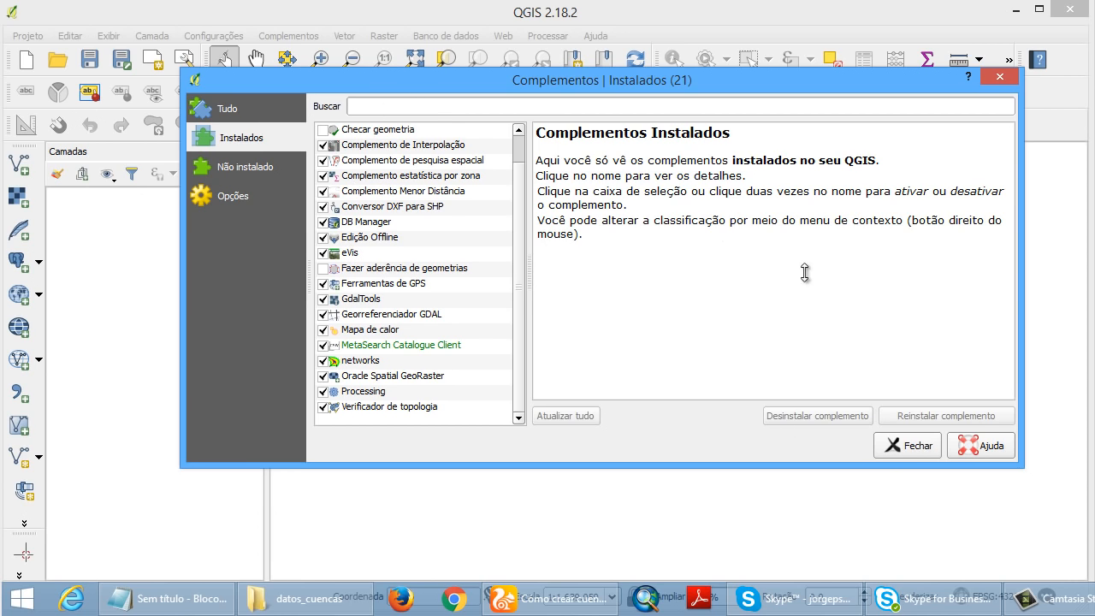
{"action": "left_click", "coordinate": [906, 448]}
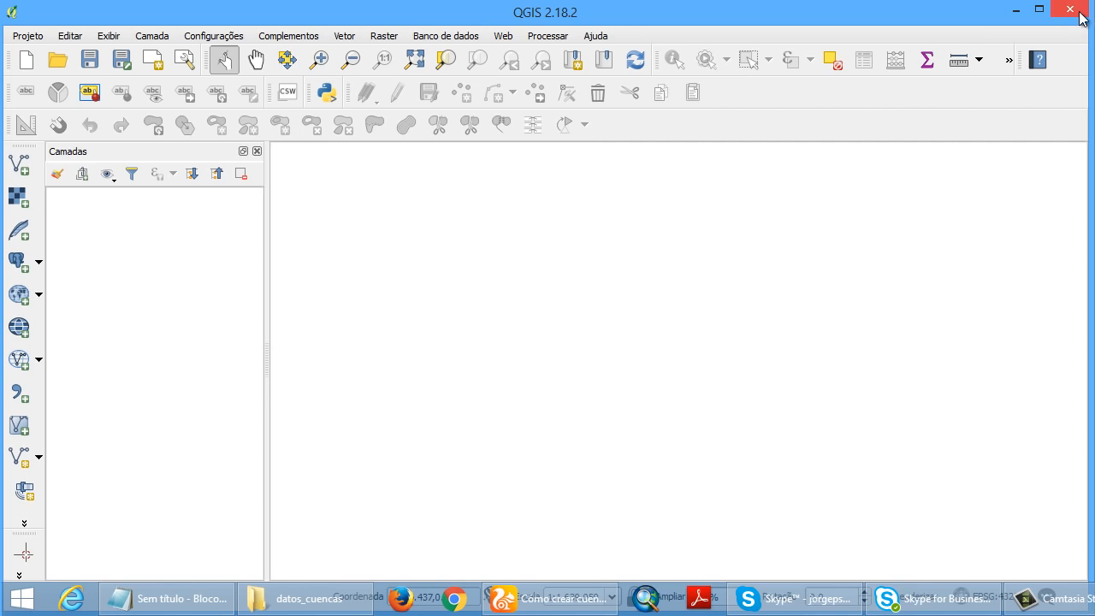
Close QGIS and launch QGIS Desktop 2.18.2 with GRASS 7.0.5 from the QGIS 2.18 program group
{"action": "left_click", "coordinate": [1077, 13]}
{"action": "key", "text": "super"}
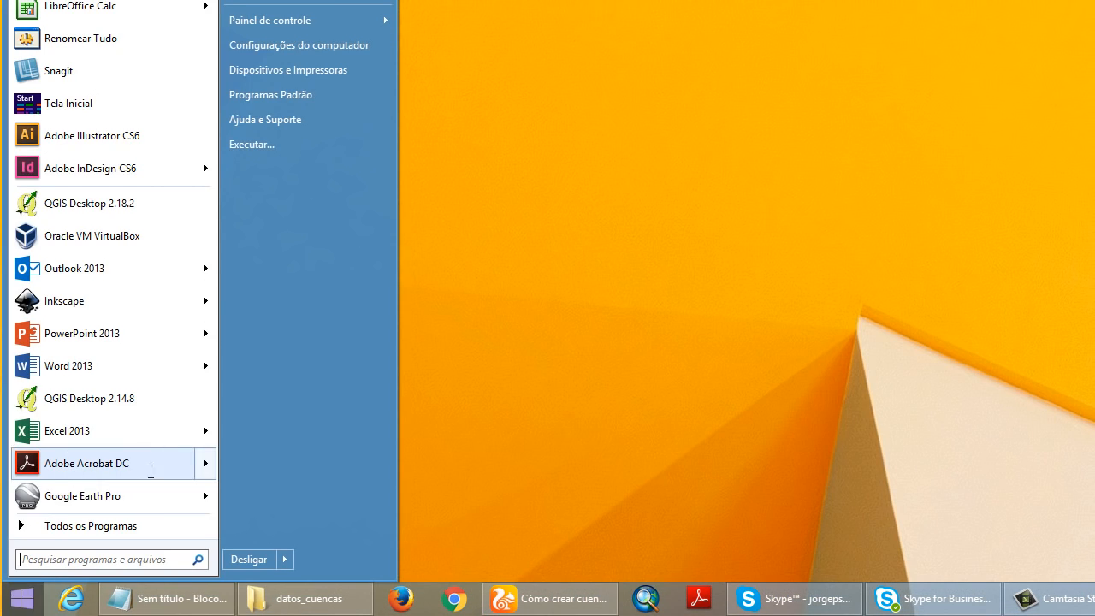
{"action": "left_click", "coordinate": [176, 525]}
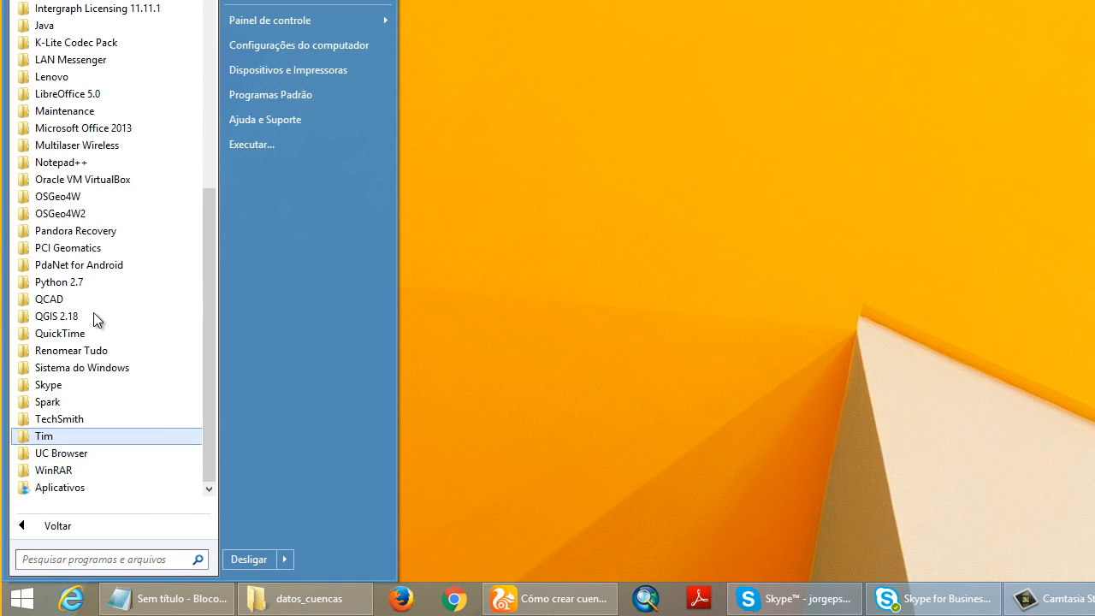
{"action": "left_click", "coordinate": [93, 315]}
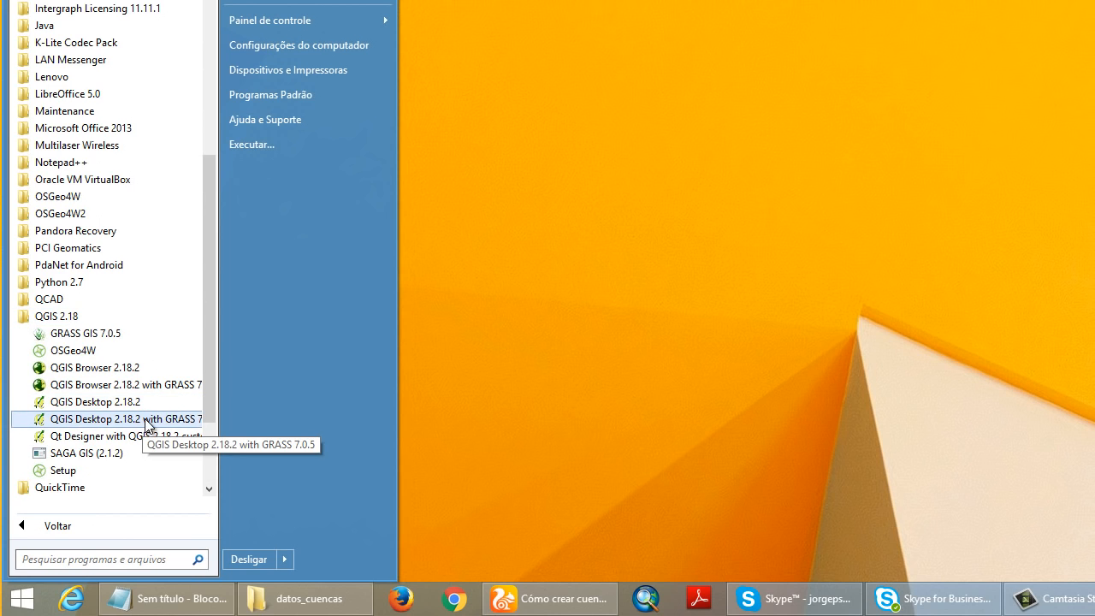
{"action": "left_click", "coordinate": [195, 415]}
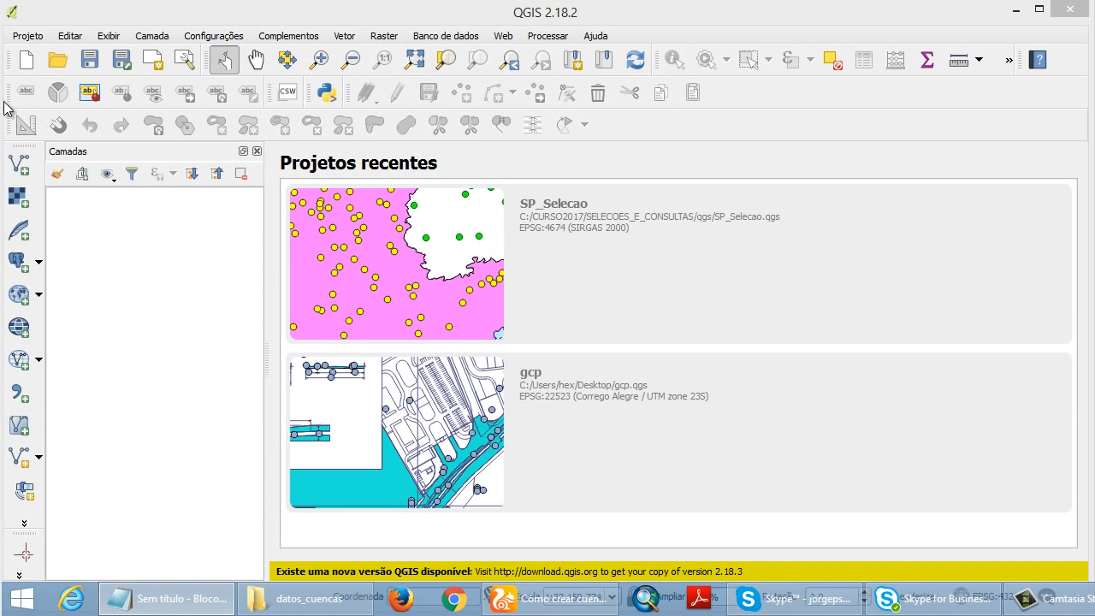
Start a new blank project and enable the installed GRASS 7 plugin, closing the plugin manager when done
{"action": "left_click", "coordinate": [26, 60]}
{"action": "left_click", "coordinate": [277, 40]}
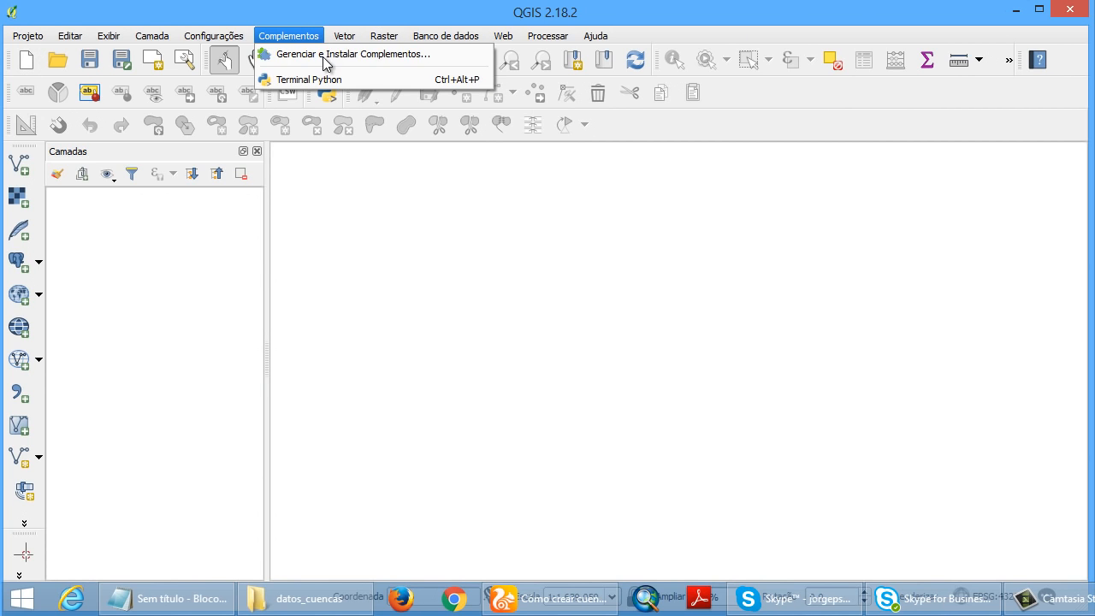
{"action": "left_click", "coordinate": [350, 54]}
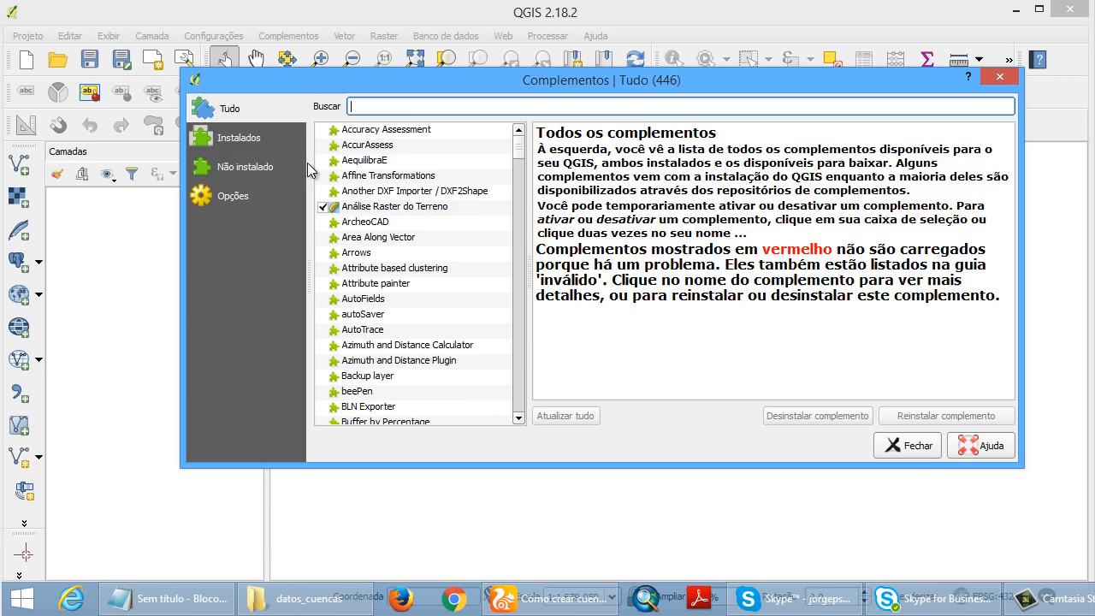
{"action": "left_click", "coordinate": [244, 137]}
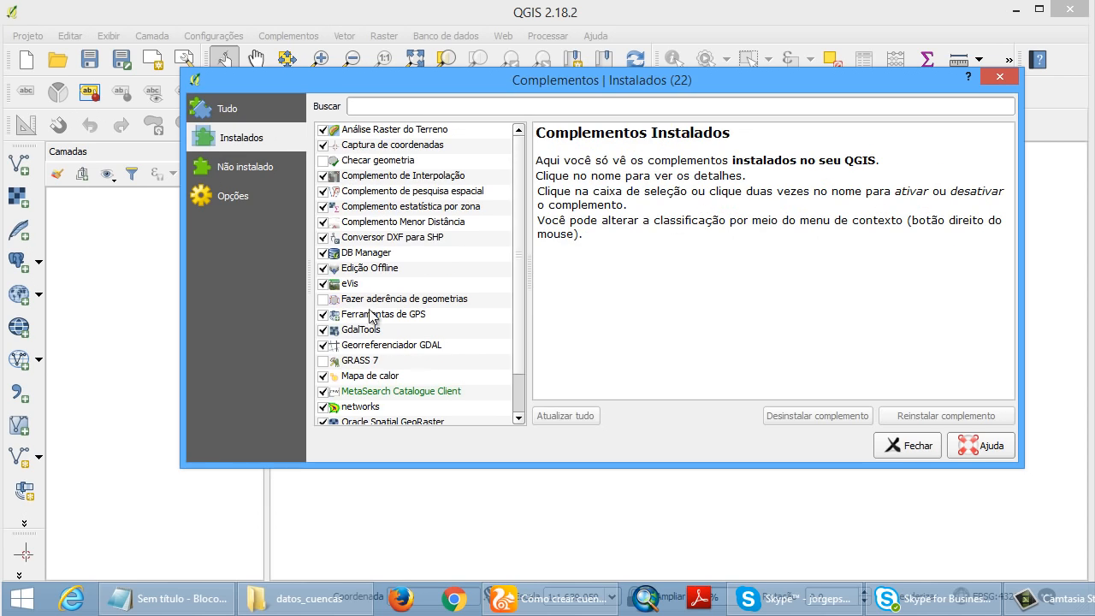
{"action": "left_click", "coordinate": [409, 360]}
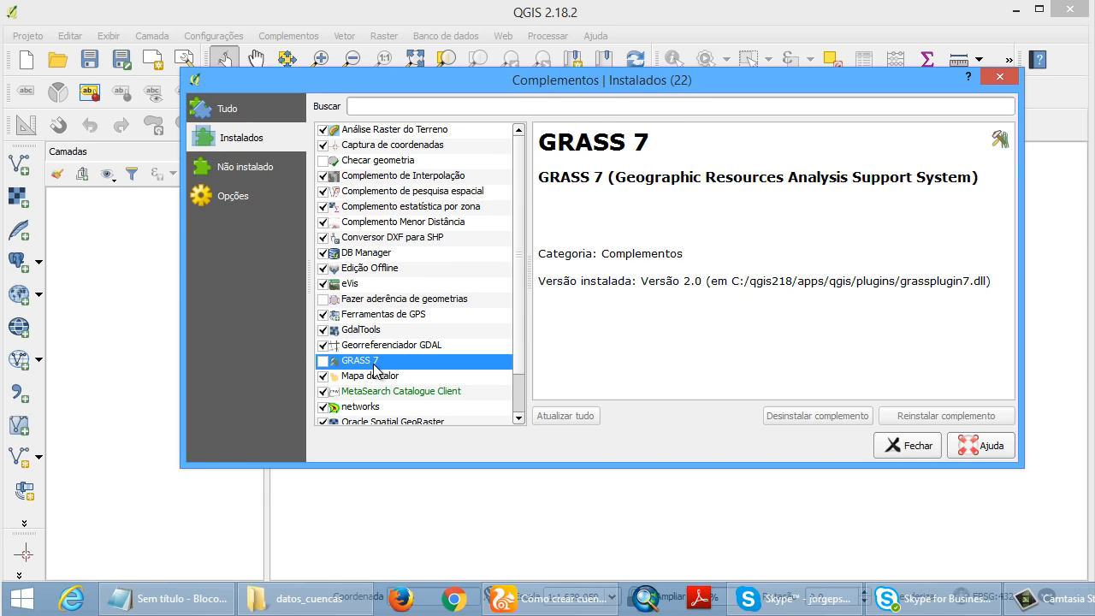
{"action": "scroll", "coordinate": [505, 349], "scroll_direction": "down", "scroll_amount": 1}
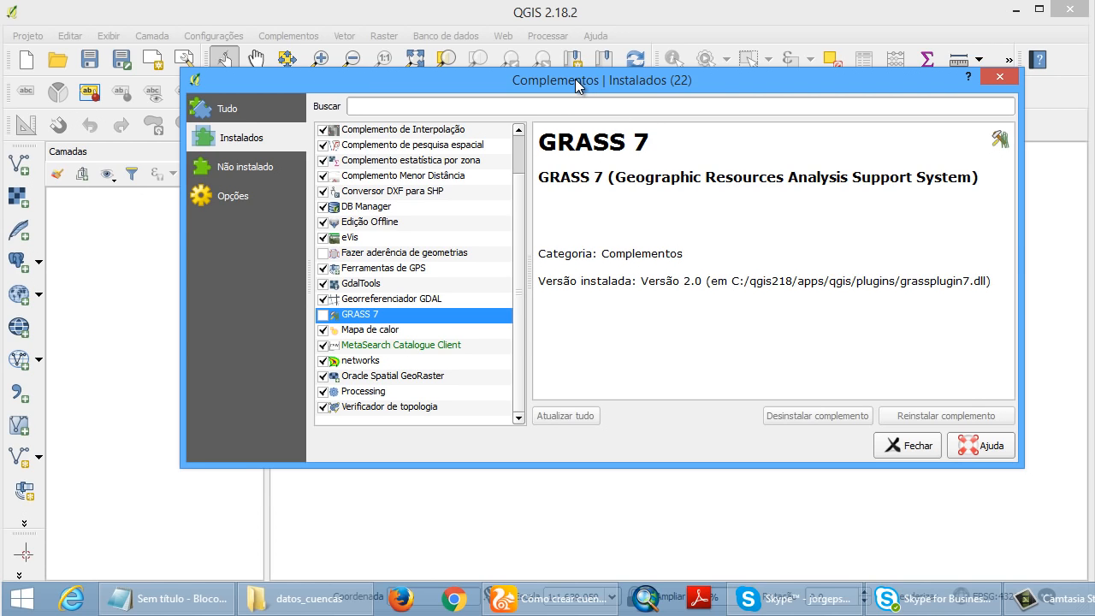
{"action": "left_click_drag", "start_coordinate": [547, 94], "coordinate": [526, 113]}
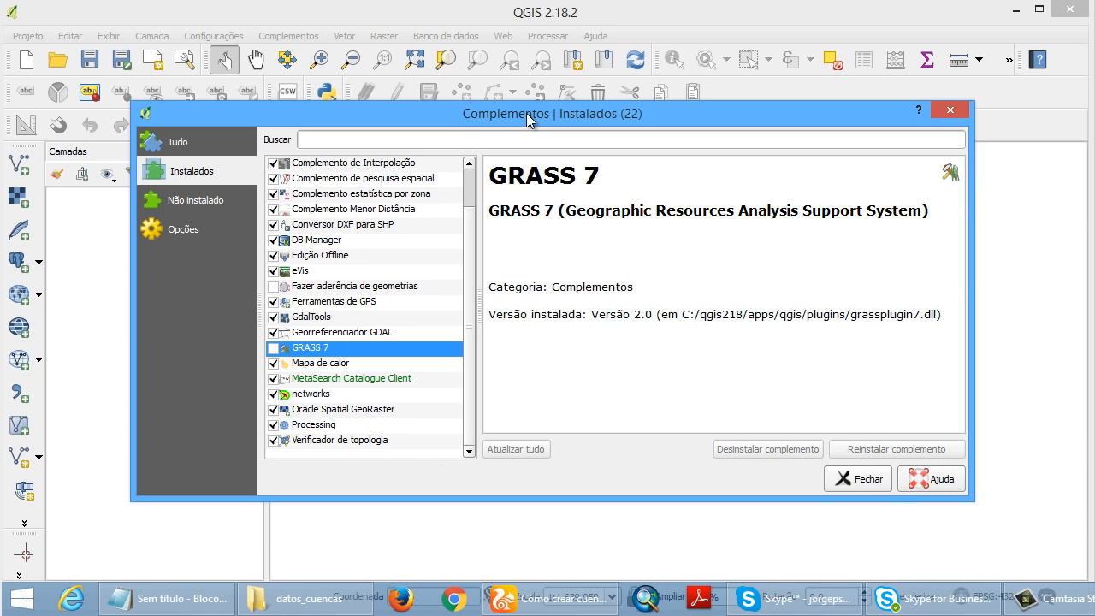
{"action": "left_click", "coordinate": [273, 348]}
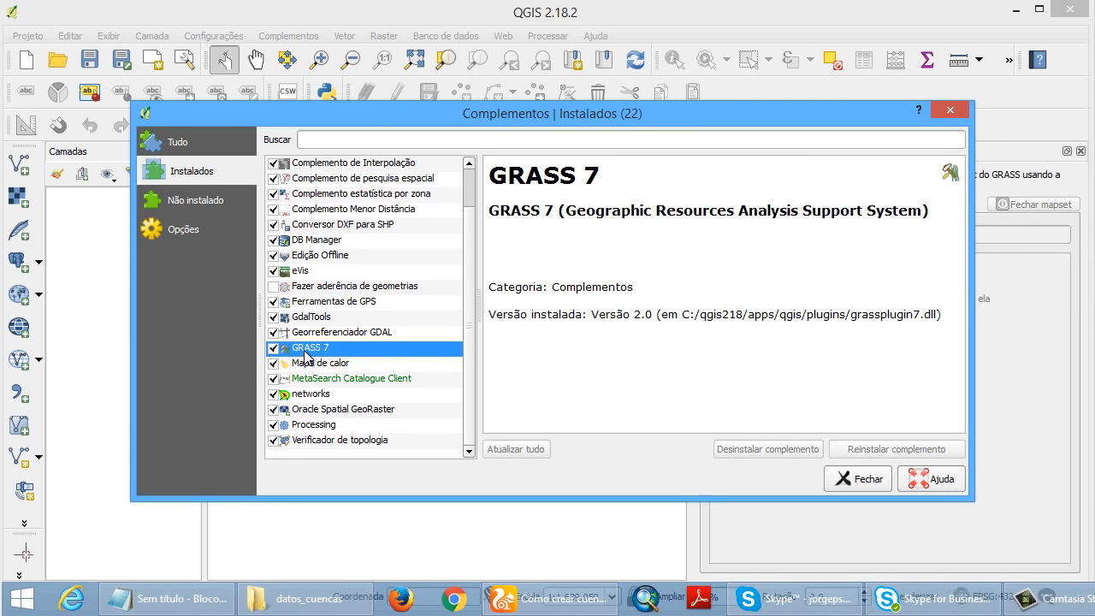
{"action": "left_click", "coordinate": [845, 481]}
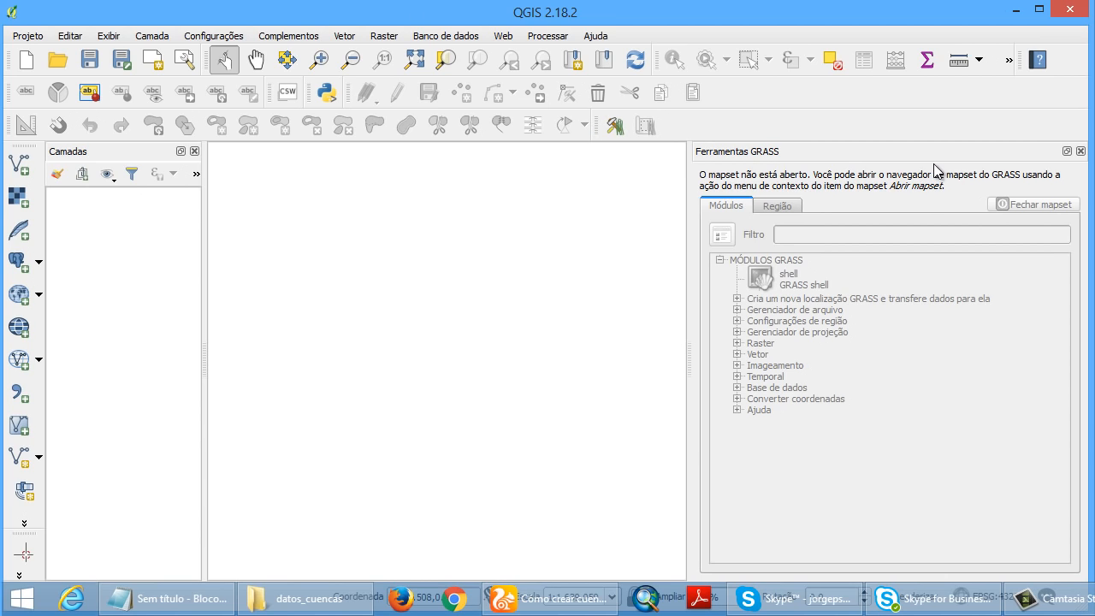
Close the GRASS tools panel (Ferramentas GRASS) and show it again
{"action": "left_click", "coordinate": [1080, 150]}
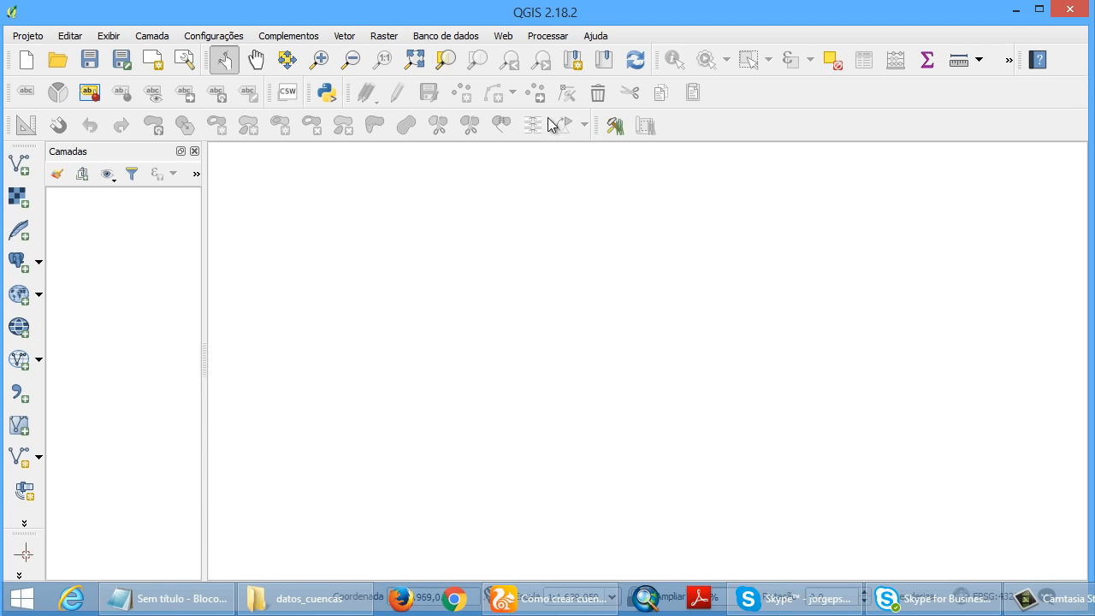
{"action": "left_click", "coordinate": [109, 35]}
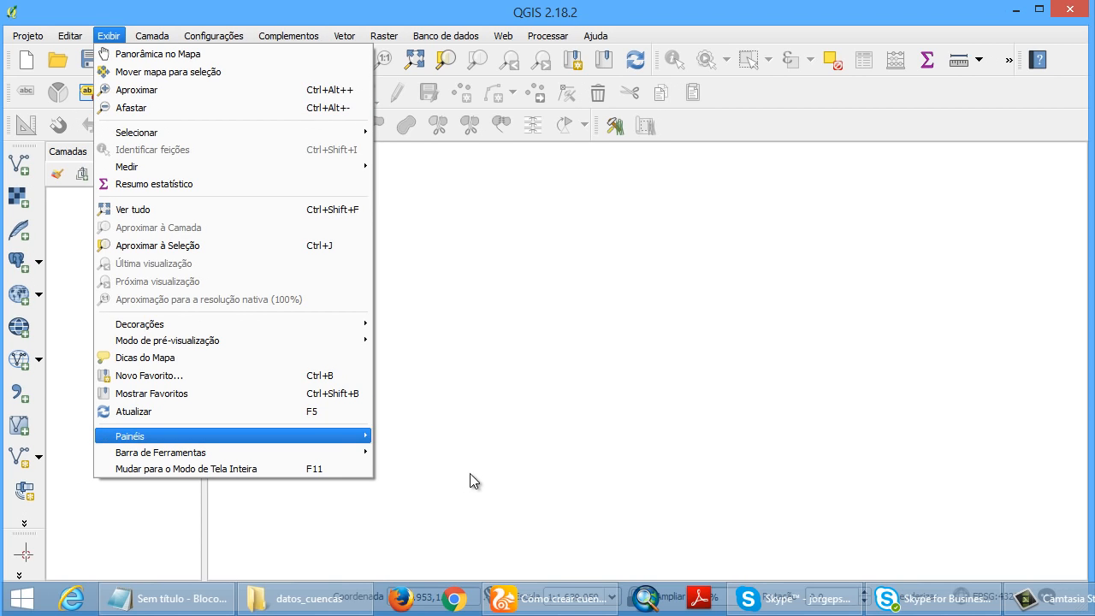
{"action": "mouse_move", "coordinate": [360, 436]}
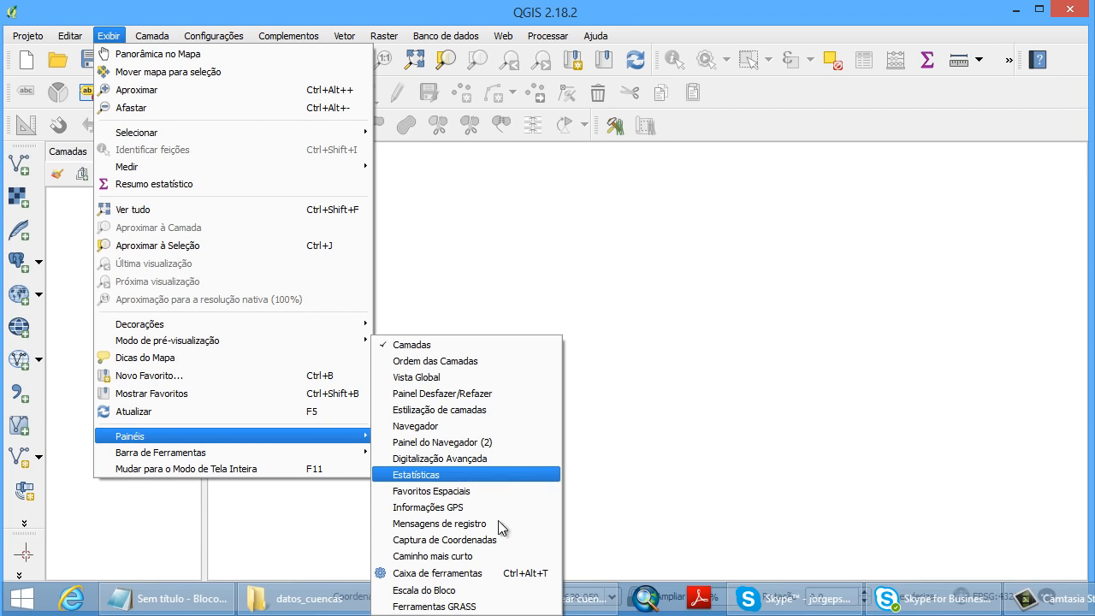
{"action": "left_click", "coordinate": [503, 606]}
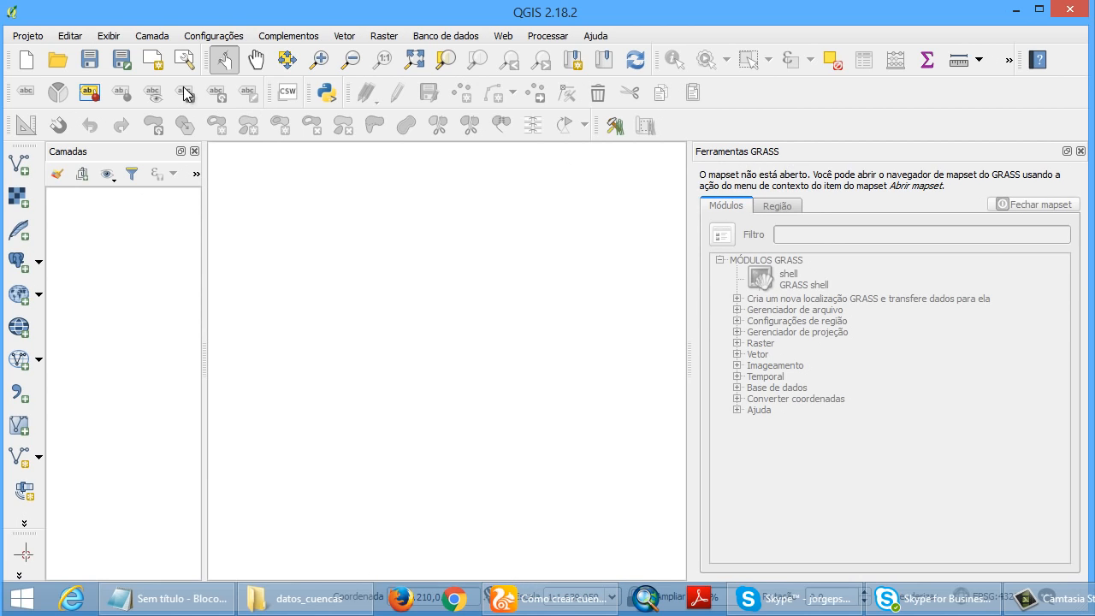
Float the GRASS toolbar over the map canvas and dock it back after the advanced digitizing tools
{"action": "left_click_drag", "start_coordinate": [598, 128], "coordinate": [365, 244]}
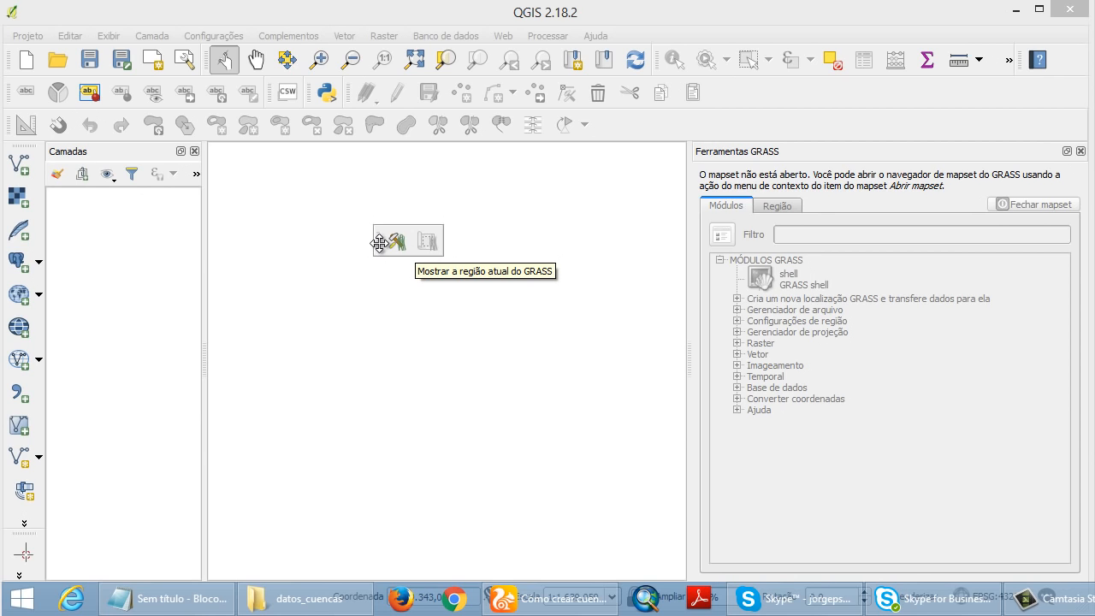
{"action": "left_click_drag", "start_coordinate": [370, 241], "coordinate": [354, 224]}
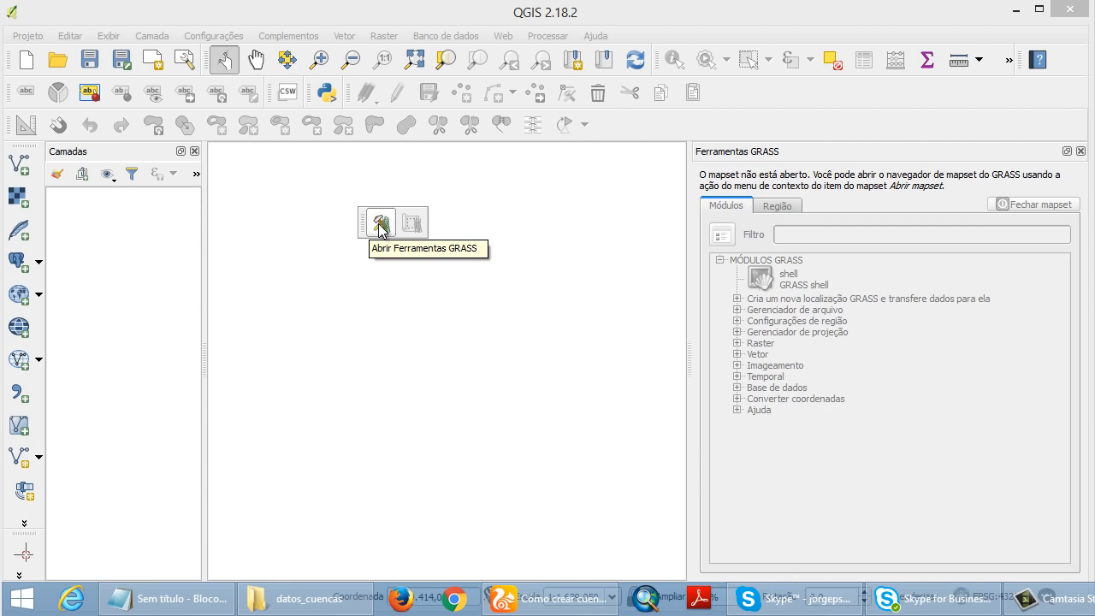
{"action": "left_click_drag", "start_coordinate": [545, 203], "coordinate": [614, 125]}
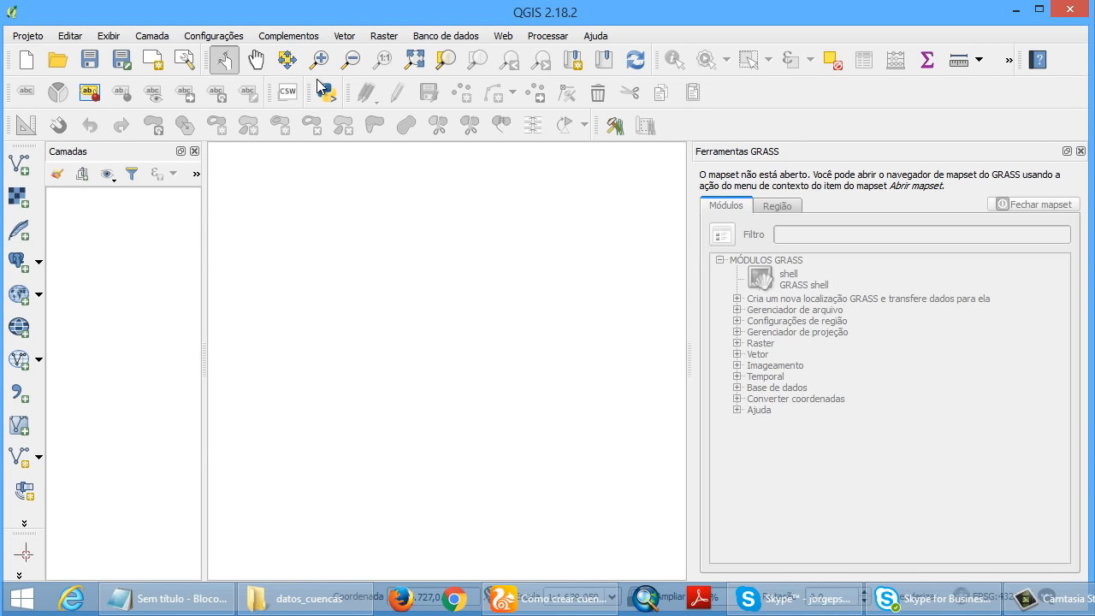
View the Módulos and Navegador sections of the GRASS options and close the dialog without changes
{"action": "left_click", "coordinate": [295, 38]}
{"action": "mouse_move", "coordinate": [333, 102]}
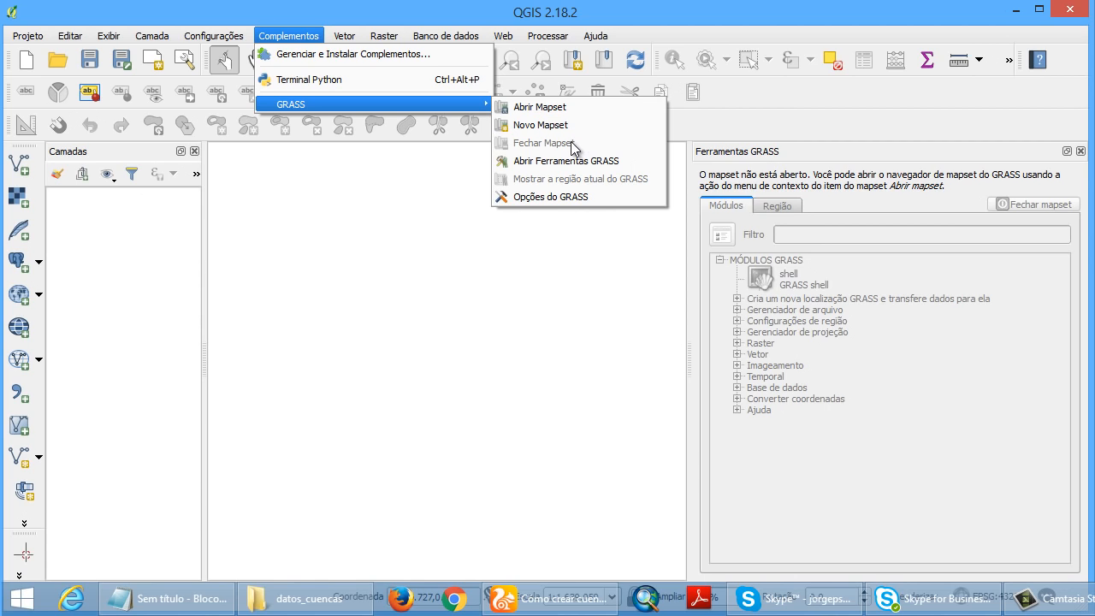
{"action": "left_click", "coordinate": [564, 195]}
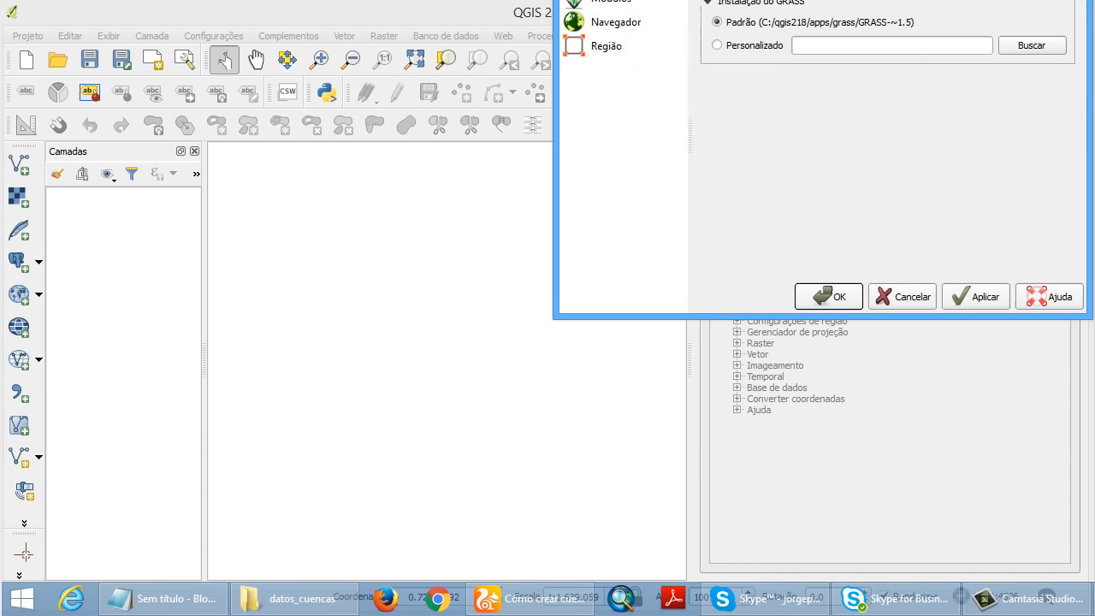
{"action": "left_click", "coordinate": [329, 178]}
{"action": "left_click", "coordinate": [334, 202]}
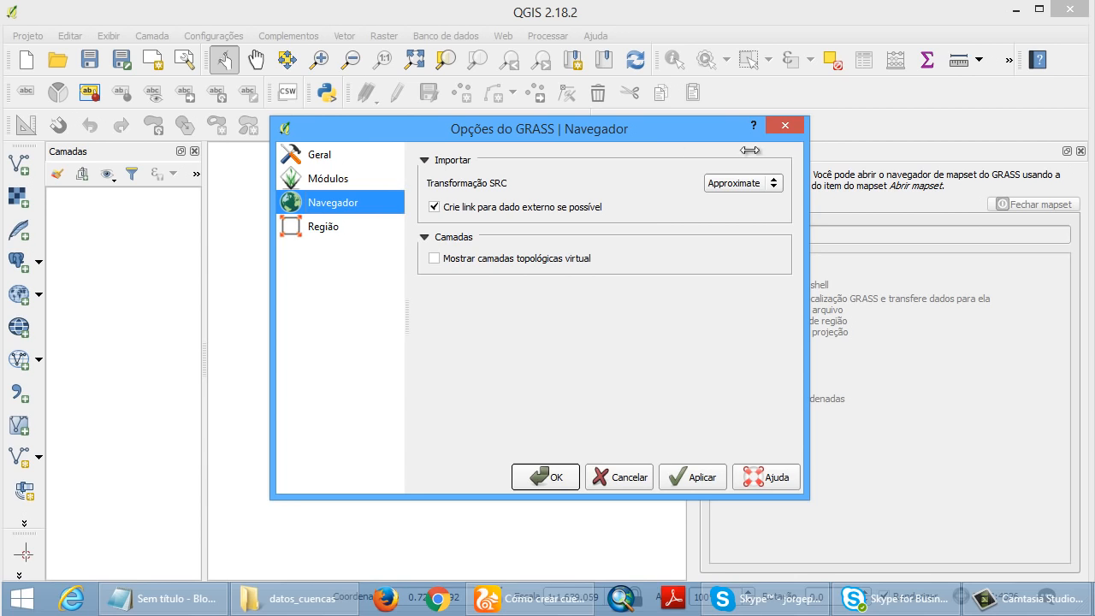
{"action": "left_click", "coordinate": [785, 126]}
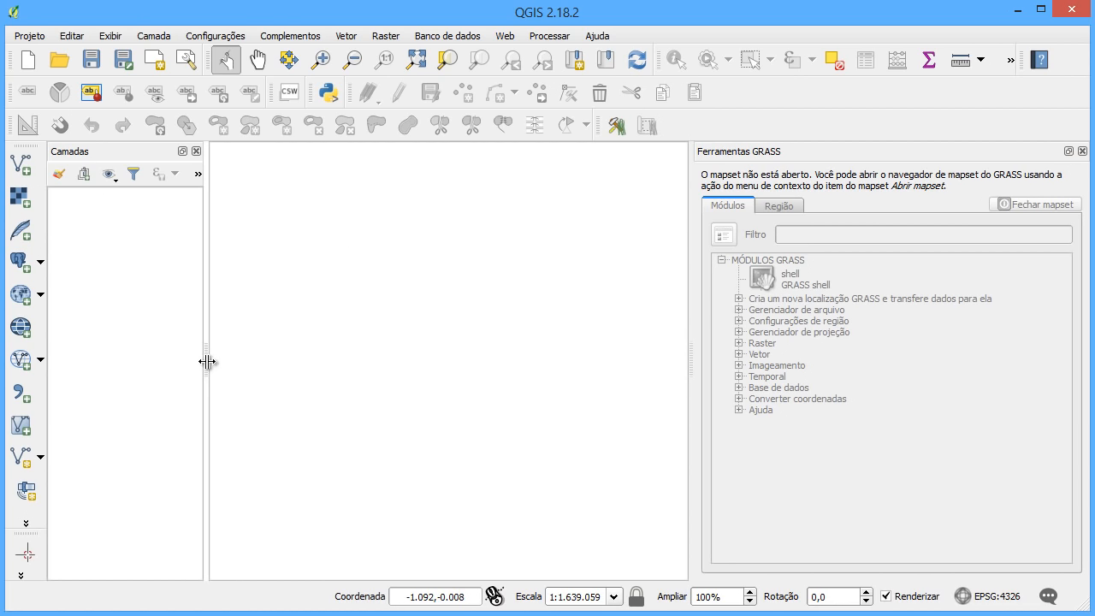
Close the GRASS tools panel and widen the Camadas panel
{"action": "left_click", "coordinate": [1082, 151]}
{"action": "left_click_drag", "start_coordinate": [205, 257], "coordinate": [272, 262]}
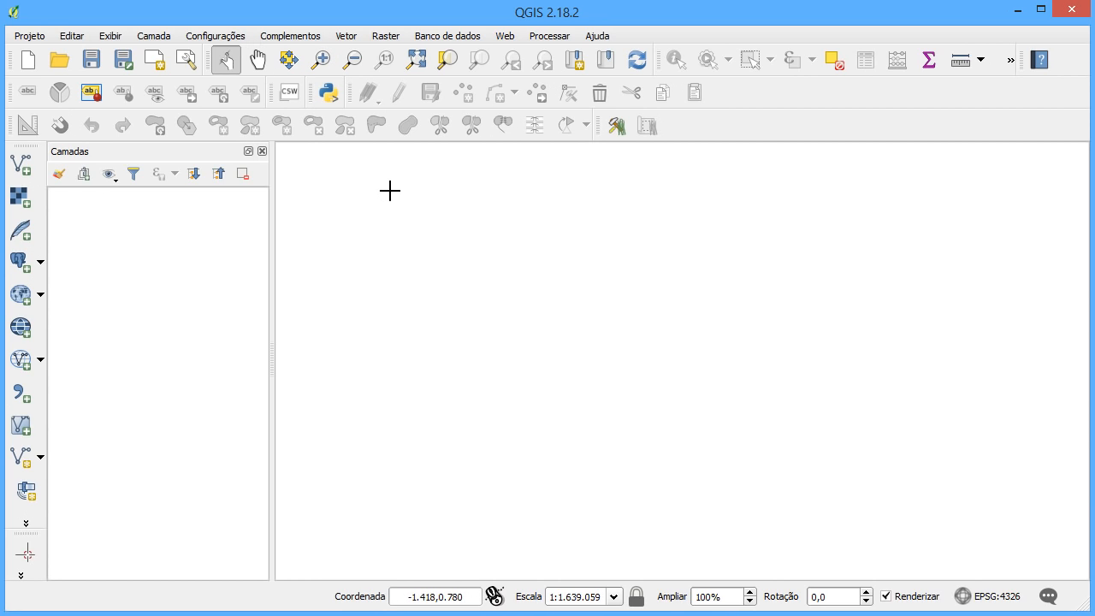
{"action": "left_click", "coordinate": [111, 36]}
{"action": "mouse_move", "coordinate": [300, 437]}
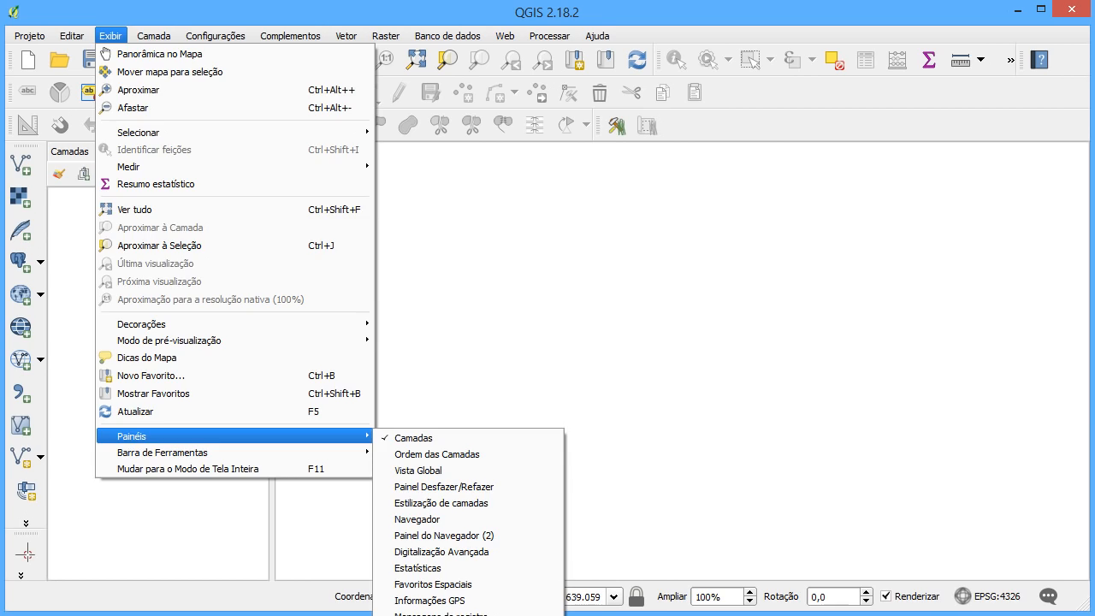
Switch to the browser and skim the mappingGIS article and its comments, returning to the tutorial data link and first project instructions
{"action": "left_click", "coordinate": [445, 612]}
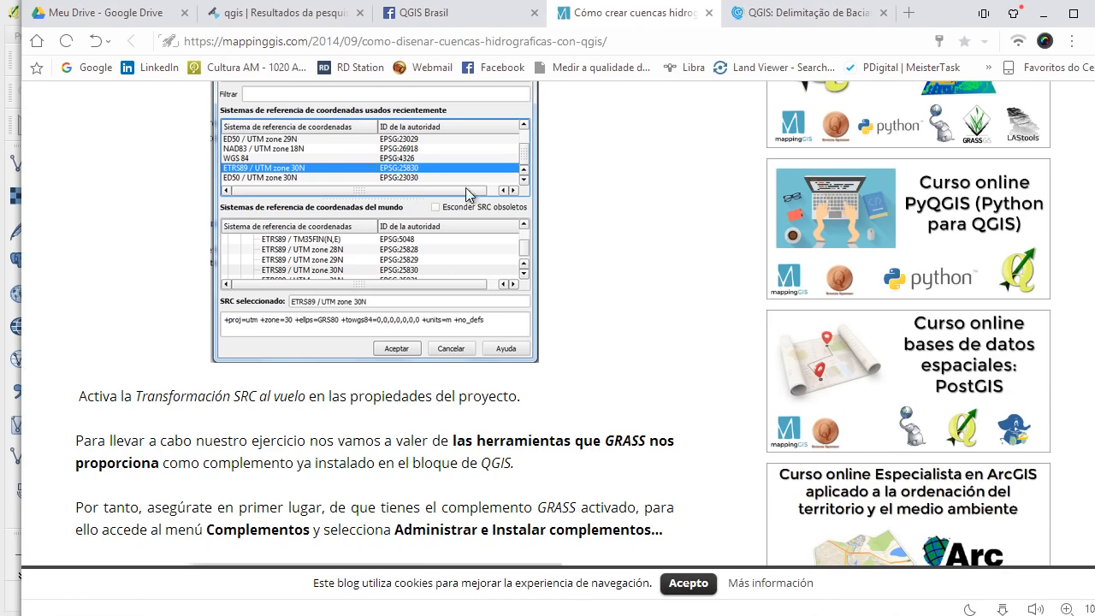
{"action": "scroll", "coordinate": [599, 260], "scroll_direction": "up", "scroll_amount": 3}
{"action": "scroll", "coordinate": [599, 262], "scroll_direction": "up", "scroll_amount": 8}
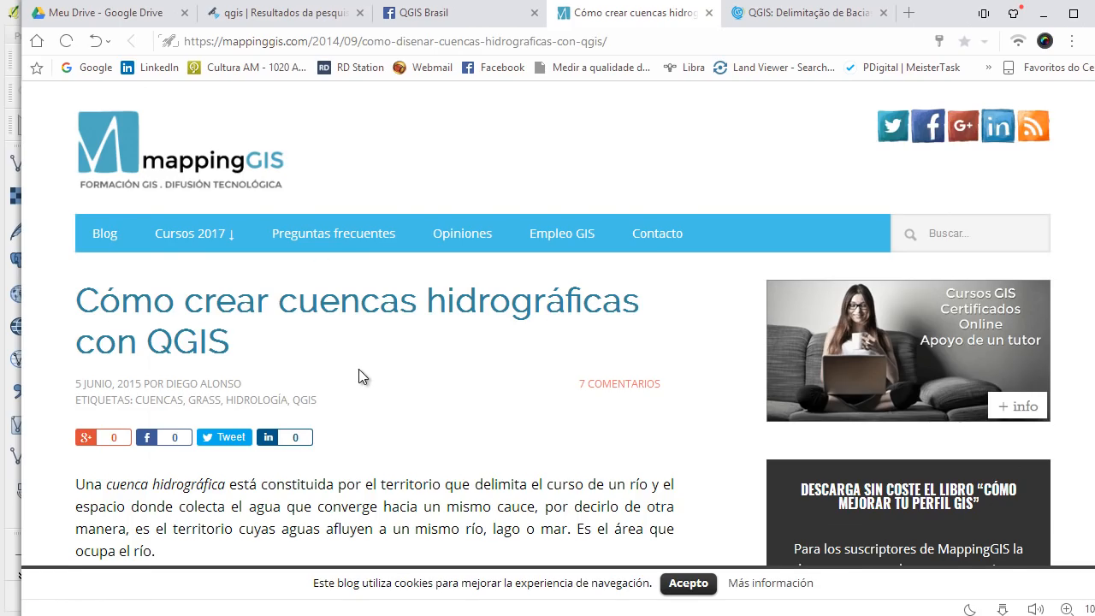
{"action": "scroll", "coordinate": [359, 374], "scroll_direction": "down", "scroll_amount": 20}
{"action": "scroll", "coordinate": [407, 373], "scroll_direction": "up", "scroll_amount": 20}
{"action": "scroll", "coordinate": [375, 323], "scroll_direction": "down", "scroll_amount": 20}
{"action": "scroll", "coordinate": [375, 324], "scroll_direction": "down", "scroll_amount": 8}
{"action": "scroll", "coordinate": [375, 323], "scroll_direction": "up", "scroll_amount": 3}
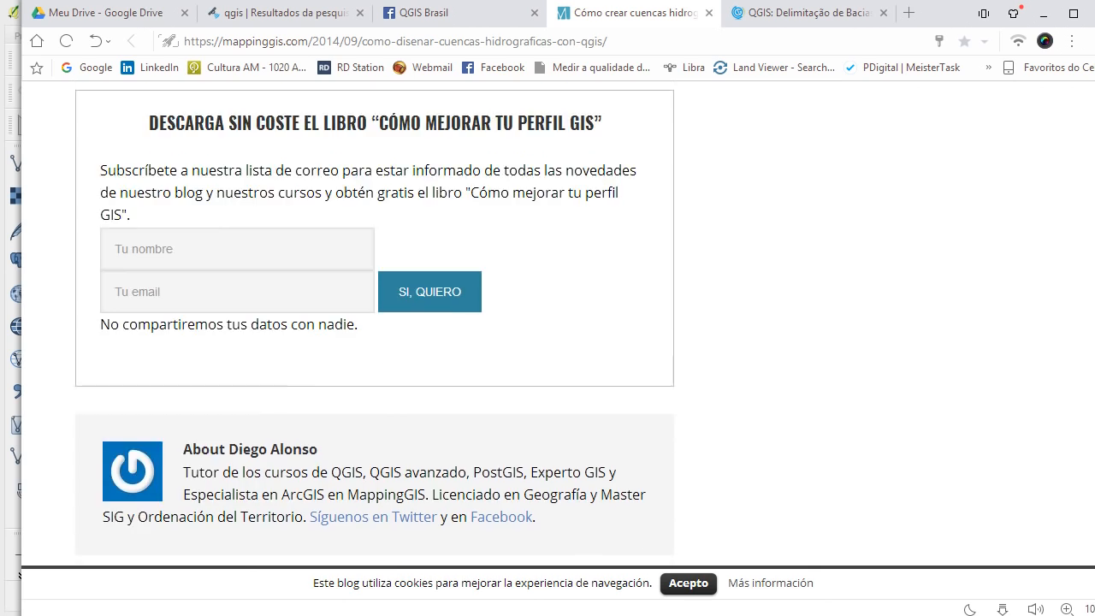
{"action": "scroll", "coordinate": [375, 323], "scroll_direction": "up", "scroll_amount": 9}
{"action": "scroll", "coordinate": [375, 323], "scroll_direction": "down", "scroll_amount": 8}
{"action": "scroll", "coordinate": [375, 323], "scroll_direction": "down", "scroll_amount": 10}
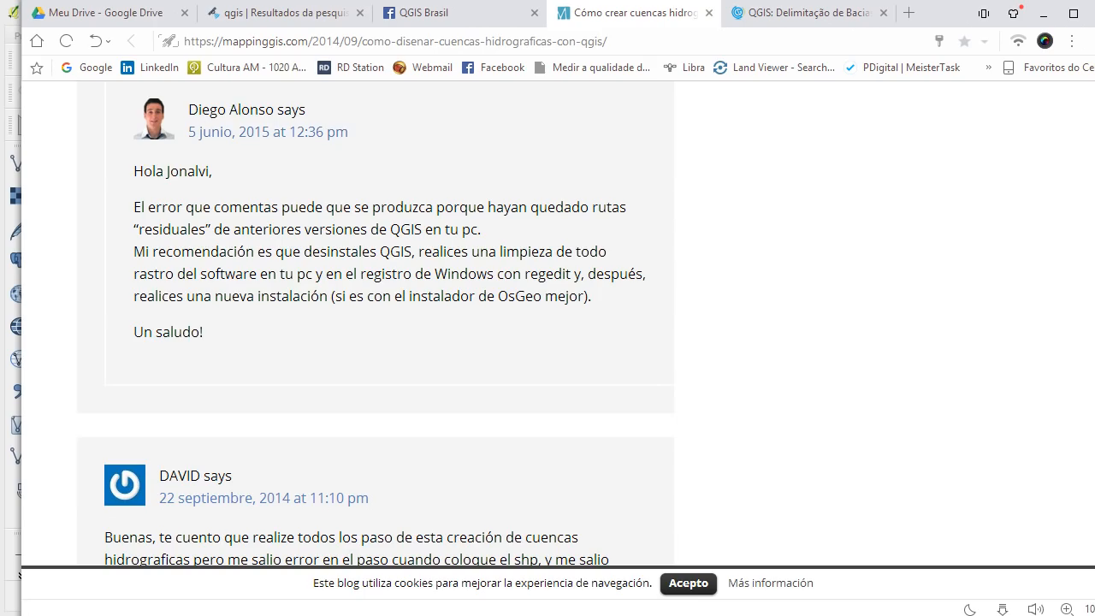
{"action": "scroll", "coordinate": [529, 495], "scroll_direction": "up", "scroll_amount": 20}
{"action": "scroll", "coordinate": [529, 495], "scroll_direction": "down", "scroll_amount": 7}
{"action": "scroll", "coordinate": [528, 494], "scroll_direction": "up", "scroll_amount": 3}
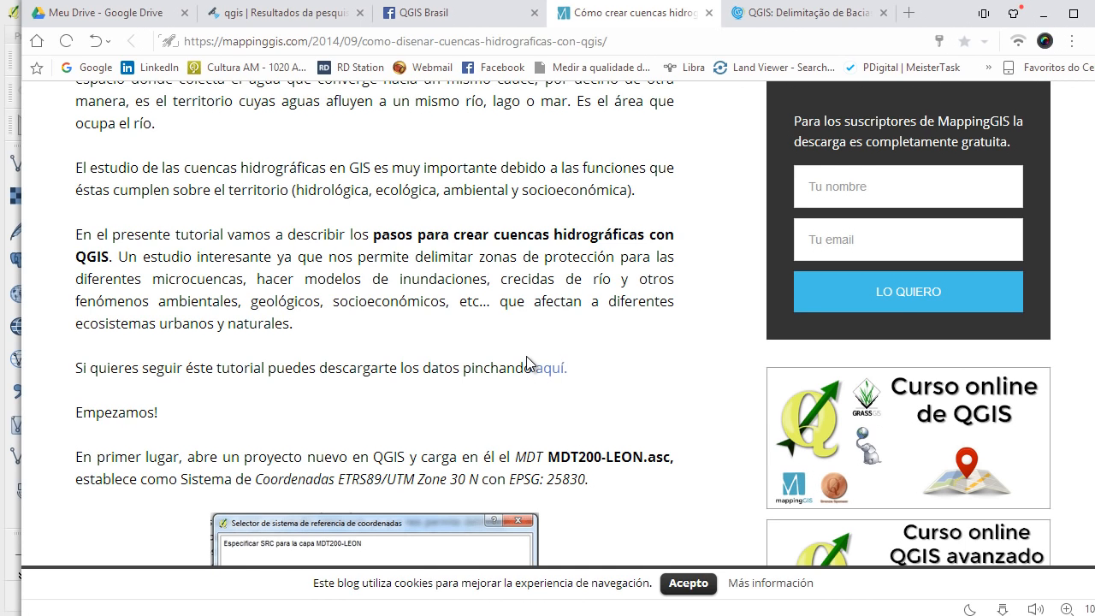
Open the "Como Delimitar Bacias Hidrográficas com QGIS" article and skim it through the coordinate system and GRASS plugin instructions
{"action": "scroll", "coordinate": [375, 301], "scroll_direction": "up", "scroll_amount": 4}
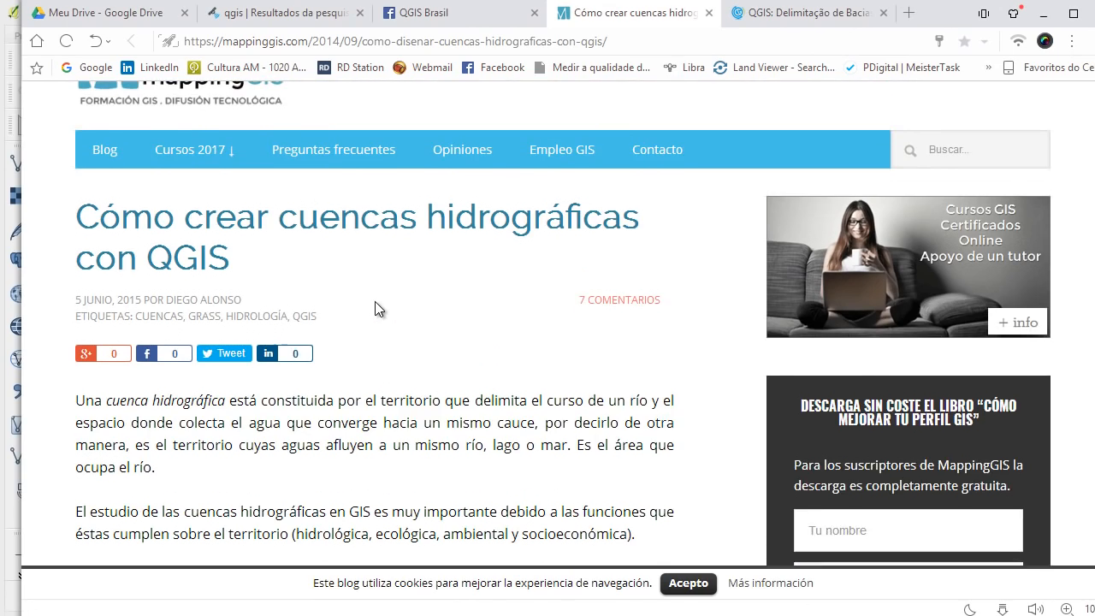
{"action": "scroll", "coordinate": [376, 304], "scroll_direction": "up", "scroll_amount": 1}
{"action": "left_click", "coordinate": [802, 24]}
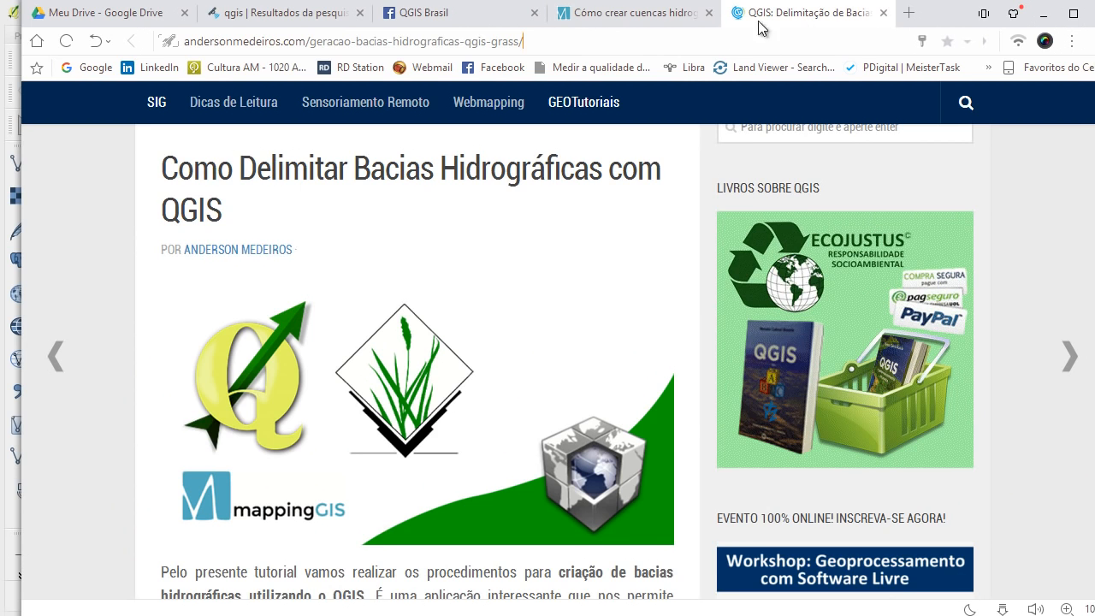
{"action": "scroll", "coordinate": [580, 348], "scroll_direction": "up", "scroll_amount": 4}
{"action": "scroll", "coordinate": [378, 375], "scroll_direction": "down", "scroll_amount": 2}
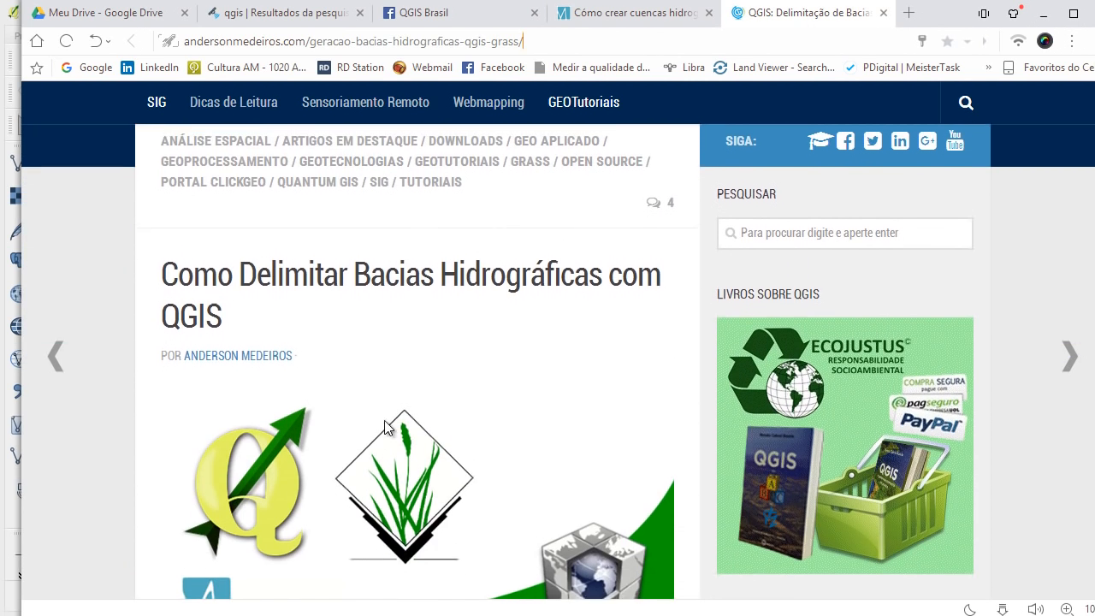
{"action": "scroll", "coordinate": [463, 463], "scroll_direction": "down", "scroll_amount": 7}
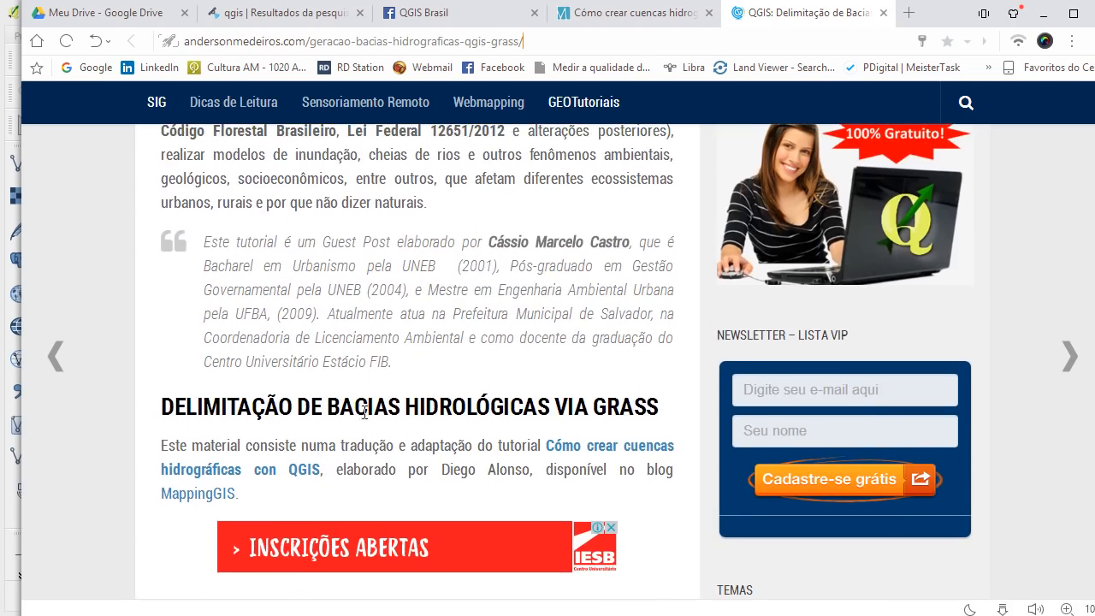
{"action": "scroll", "coordinate": [254, 392], "scroll_direction": "down", "scroll_amount": 5}
{"action": "scroll", "coordinate": [367, 240], "scroll_direction": "up", "scroll_amount": 10}
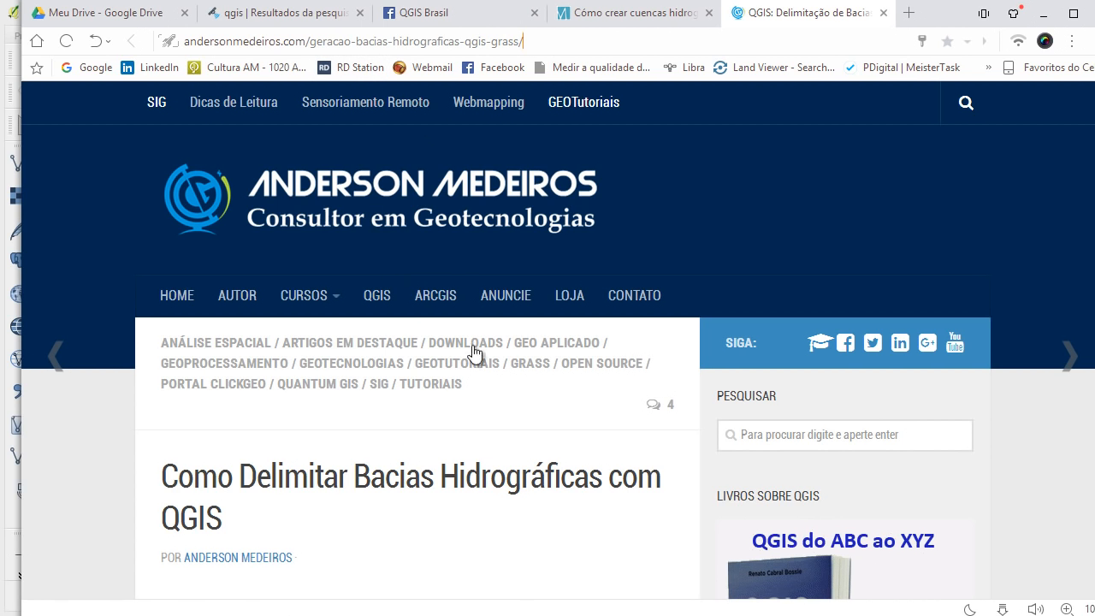
{"action": "scroll", "coordinate": [496, 458], "scroll_direction": "down", "scroll_amount": 15}
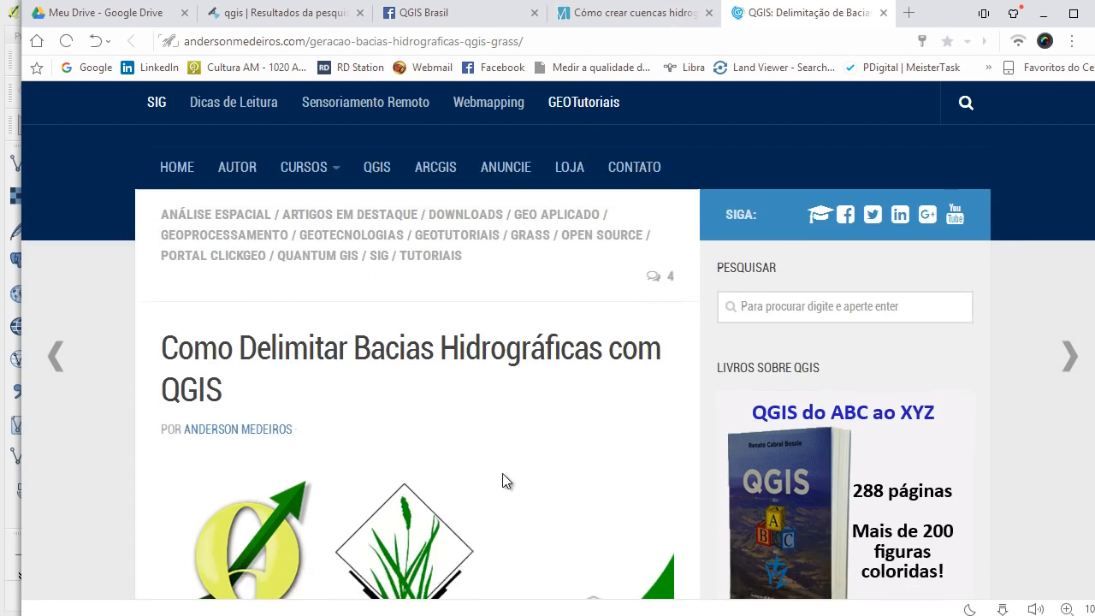
{"action": "scroll", "coordinate": [492, 450], "scroll_direction": "down", "scroll_amount": 7}
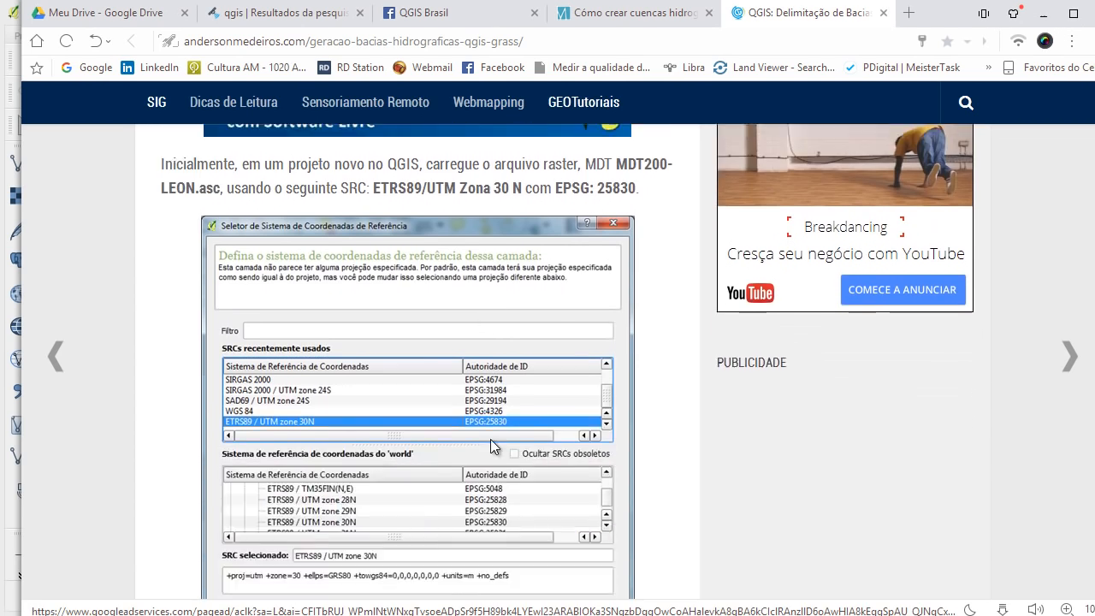
{"action": "scroll", "coordinate": [254, 552], "scroll_direction": "down", "scroll_amount": 3}
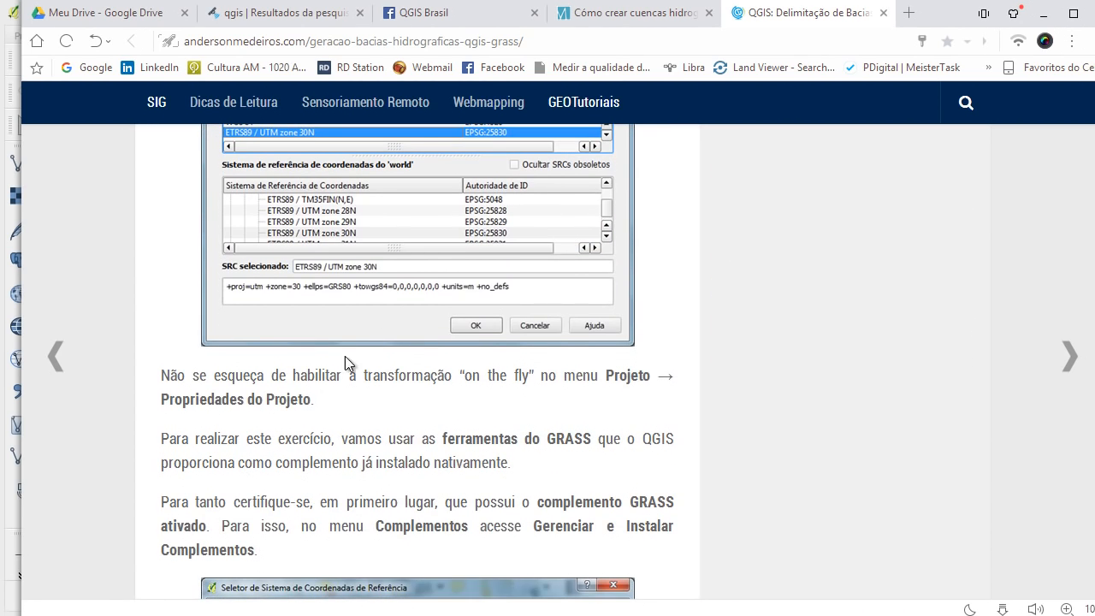
Glance at the mappingGIS article and QGIS, and return to the Portuguese article's paragraph on downloading the MDT
{"action": "left_click", "coordinate": [616, 17]}
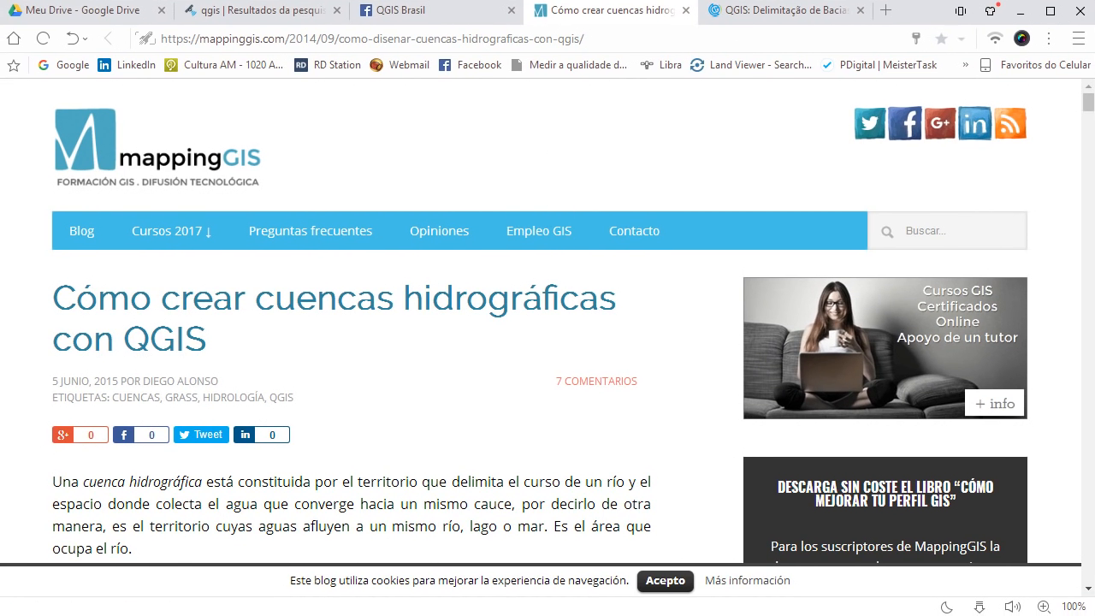
{"action": "left_click", "coordinate": [774, 12]}
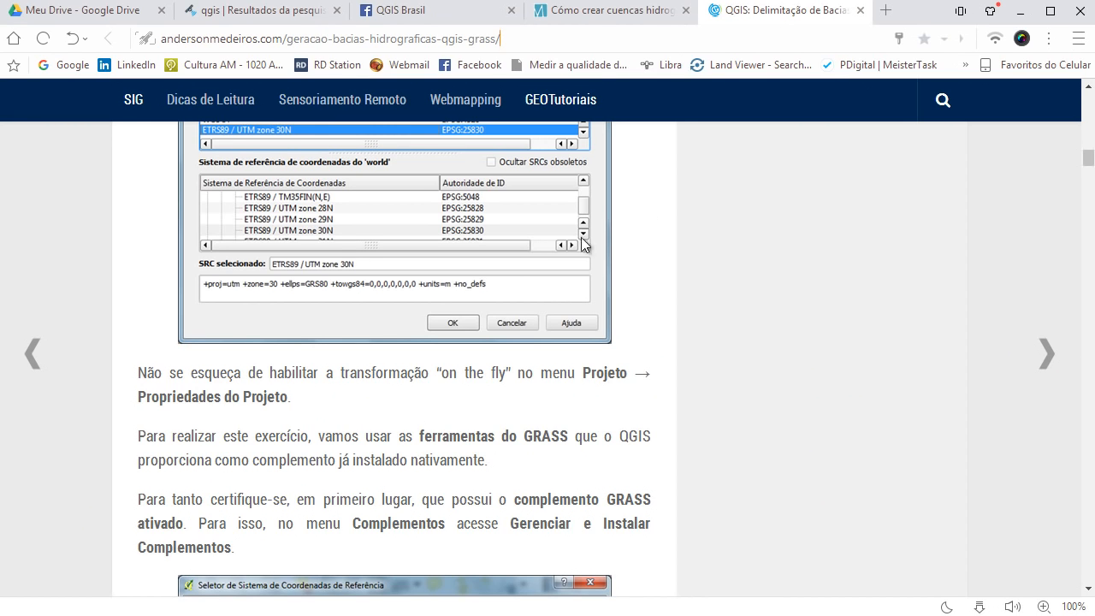
{"action": "left_click", "coordinate": [1020, 12]}
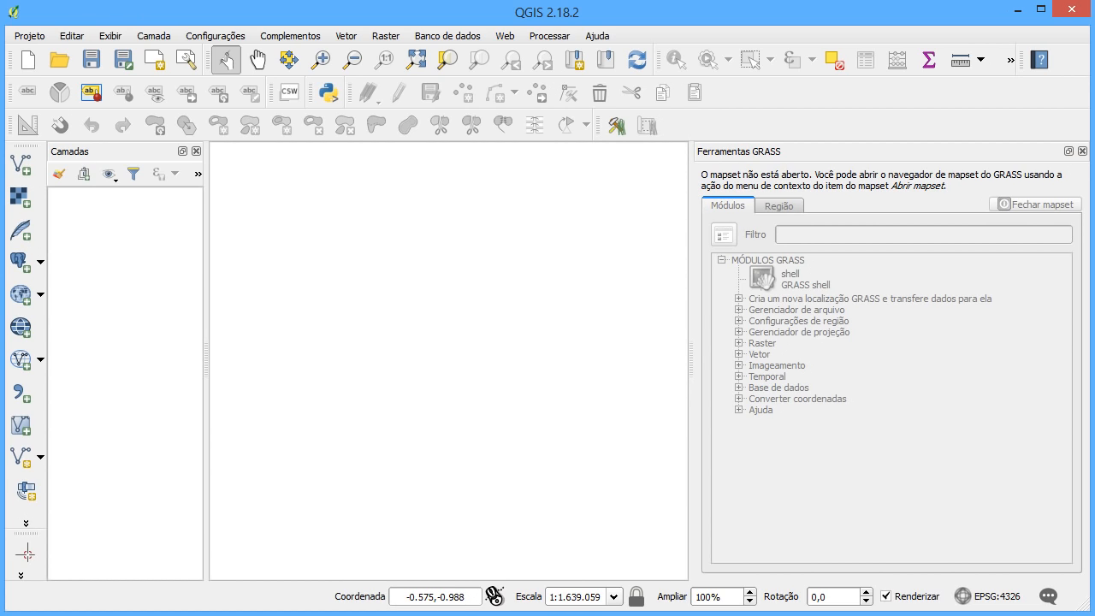
{"action": "left_click", "coordinate": [366, 614]}
{"action": "scroll", "coordinate": [417, 388], "scroll_direction": "up", "scroll_amount": 4}
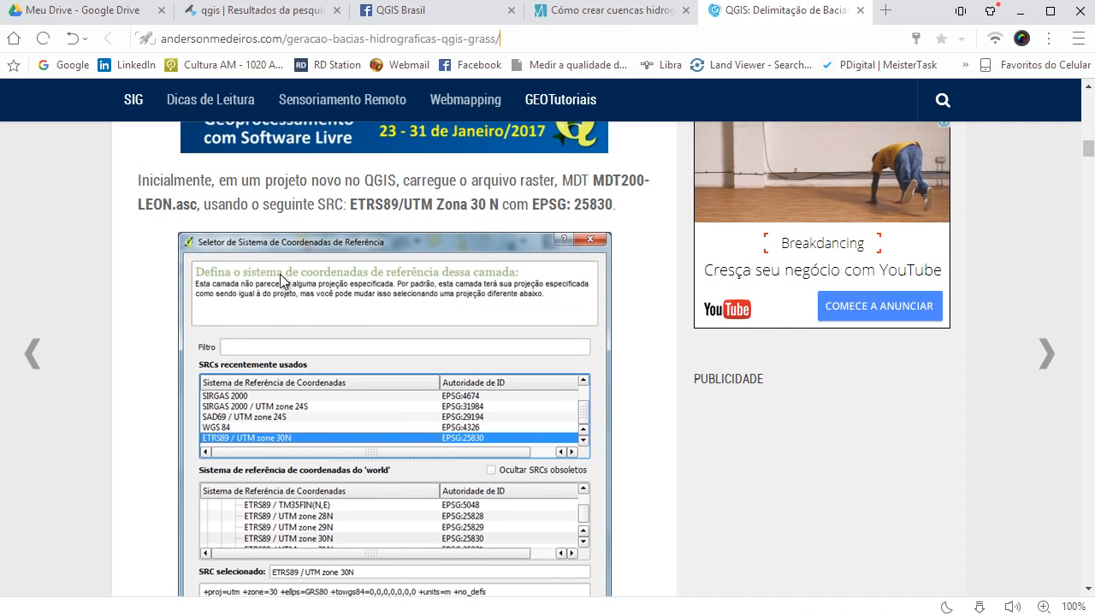
{"action": "scroll", "coordinate": [434, 224], "scroll_direction": "up", "scroll_amount": 4}
{"action": "left_click_drag", "start_coordinate": [312, 316], "coordinate": [385, 314]}
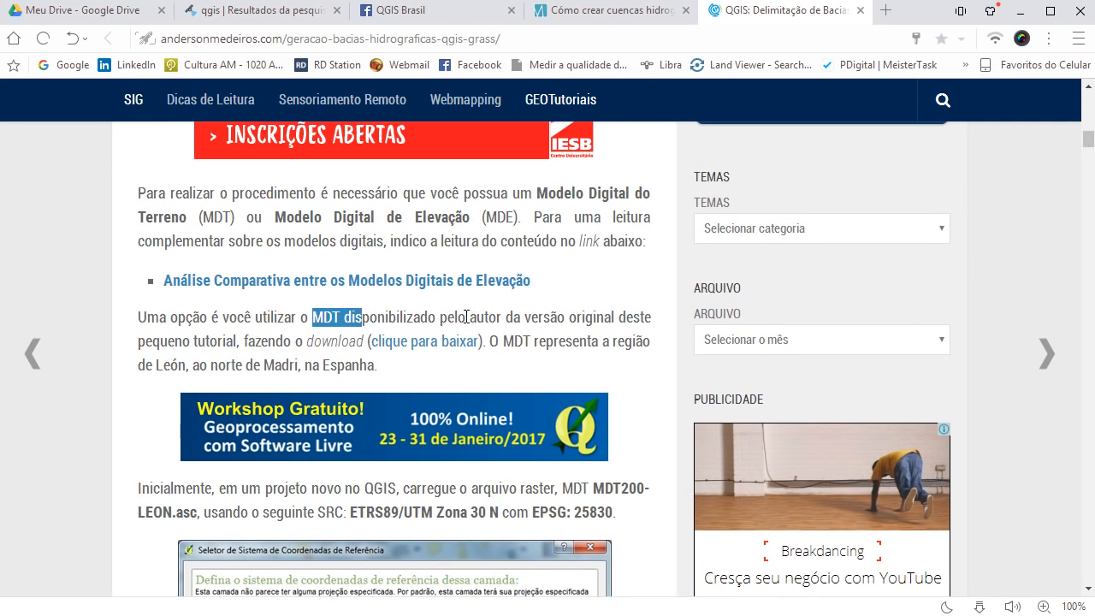
{"action": "scroll", "coordinate": [466, 316], "scroll_direction": "down", "scroll_amount": 3}
Examine the mappingGIS instructions on loading MDT200-LEON.asc, highlighting the ETRS89/UTM coordinate system and EPSG code 25830
{"action": "left_click", "coordinate": [590, 10]}
{"action": "scroll", "coordinate": [547, 282], "scroll_direction": "down", "scroll_amount": 3}
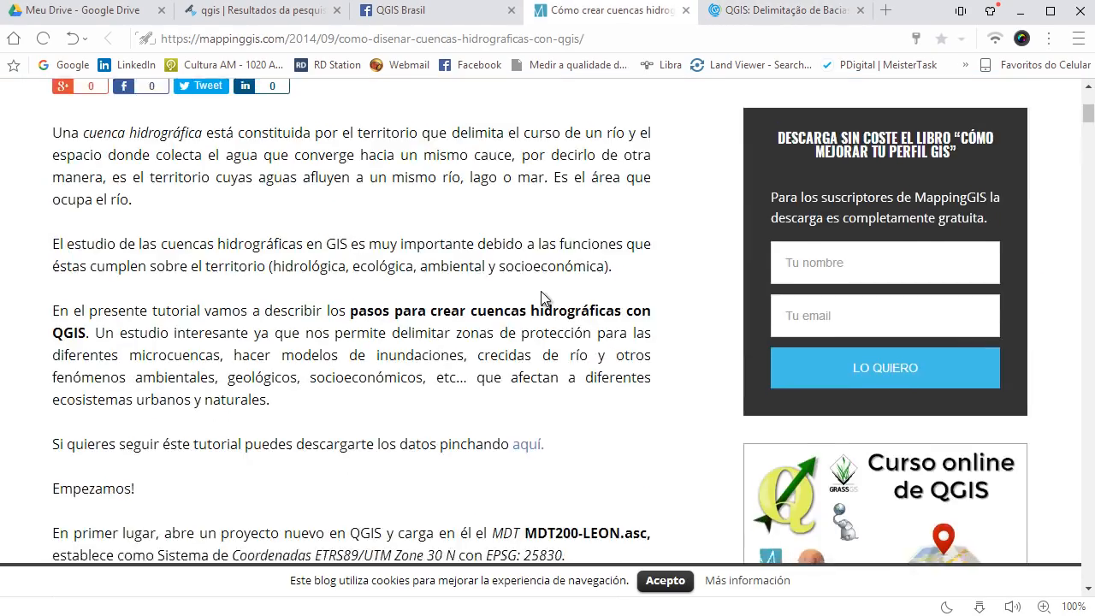
{"action": "scroll", "coordinate": [541, 290], "scroll_direction": "down", "scroll_amount": 6}
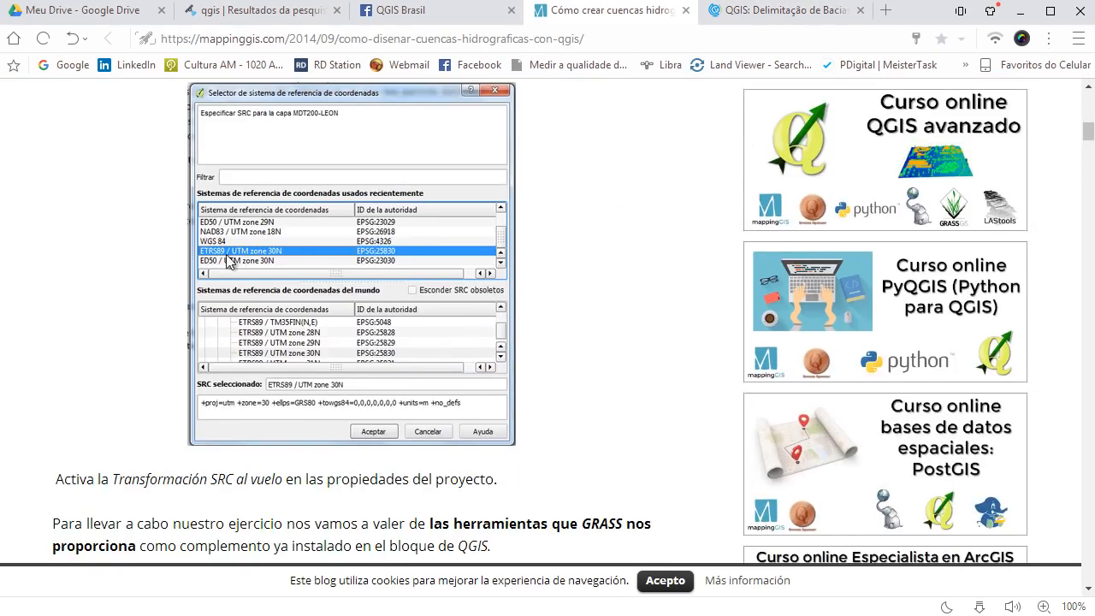
{"action": "scroll", "coordinate": [278, 269], "scroll_direction": "up", "scroll_amount": 3}
{"action": "scroll", "coordinate": [317, 135], "scroll_direction": "down", "scroll_amount": 2}
{"action": "left_click_drag", "start_coordinate": [315, 134], "coordinate": [391, 134]}
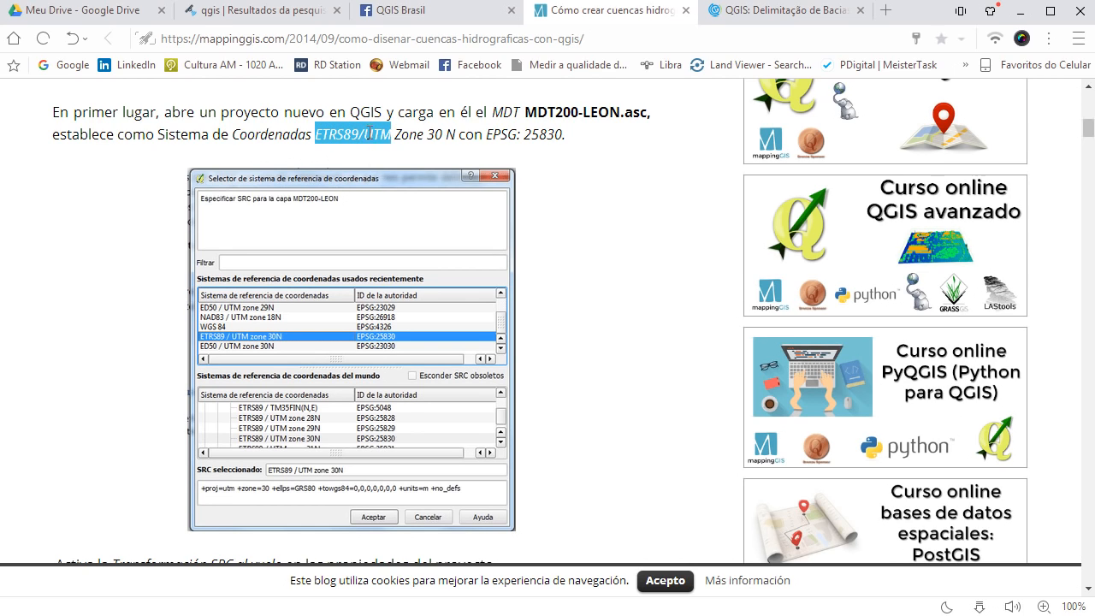
{"action": "left_click", "coordinate": [408, 126]}
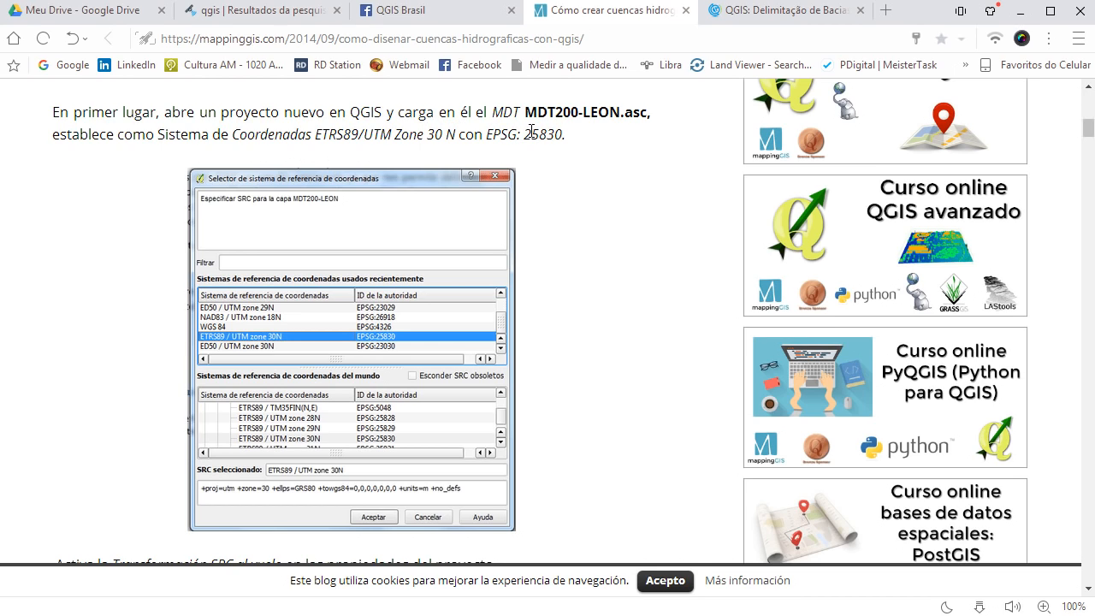
{"action": "double_click", "coordinate": [542, 132]}
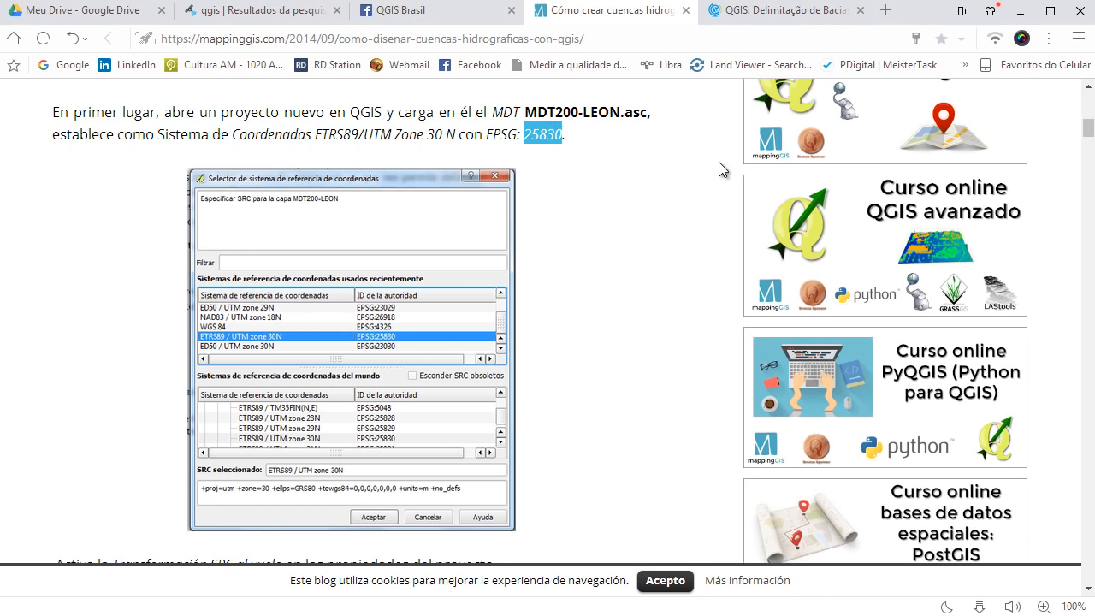
{"action": "scroll", "coordinate": [650, 165], "scroll_direction": "up", "scroll_amount": 2}
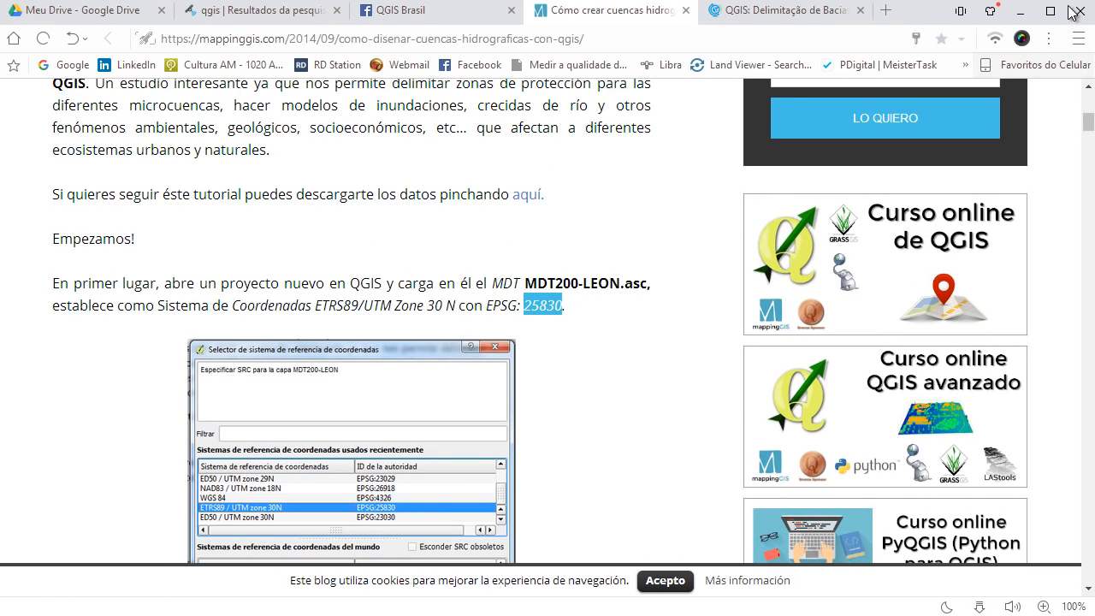
{"action": "scroll", "coordinate": [599, 205], "scroll_direction": "down", "scroll_amount": 2}
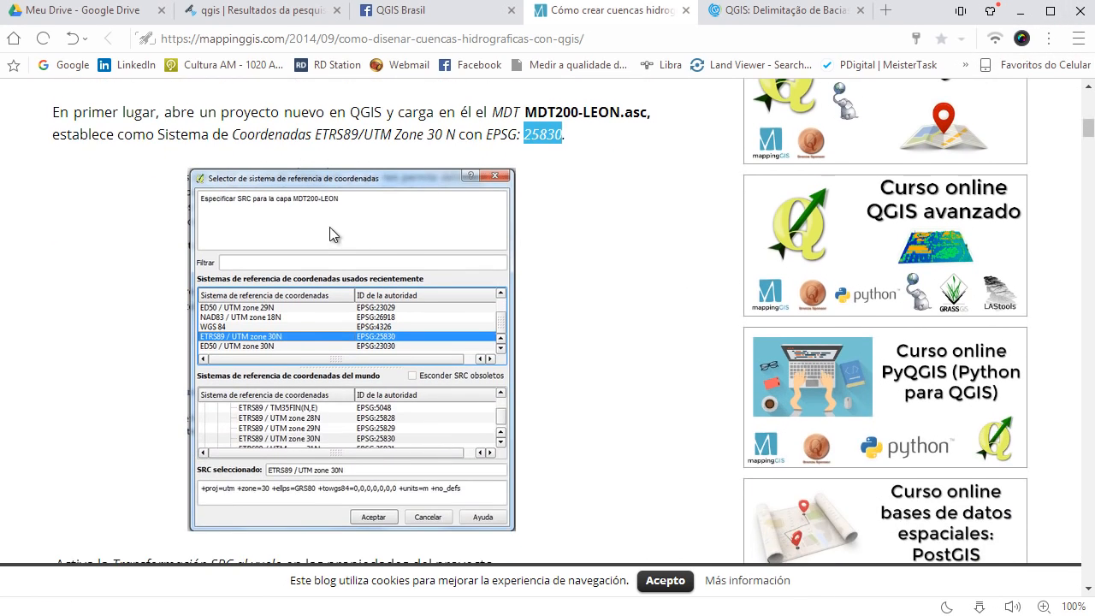
{"action": "scroll", "coordinate": [360, 287], "scroll_direction": "up", "scroll_amount": 1}
{"action": "scroll", "coordinate": [381, 507], "scroll_direction": "down", "scroll_amount": 1}
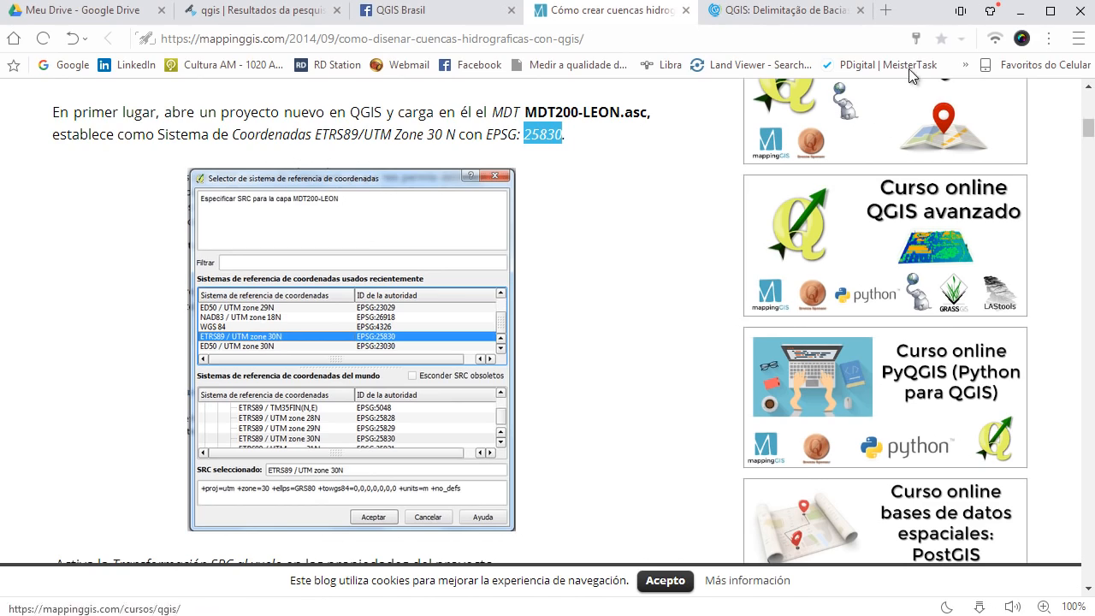
Switch to QGIS, close the GRASS tools panel, and place the datos_cuencas folder window so the Camadas panel stays accessible
{"action": "left_click", "coordinate": [1016, 11]}
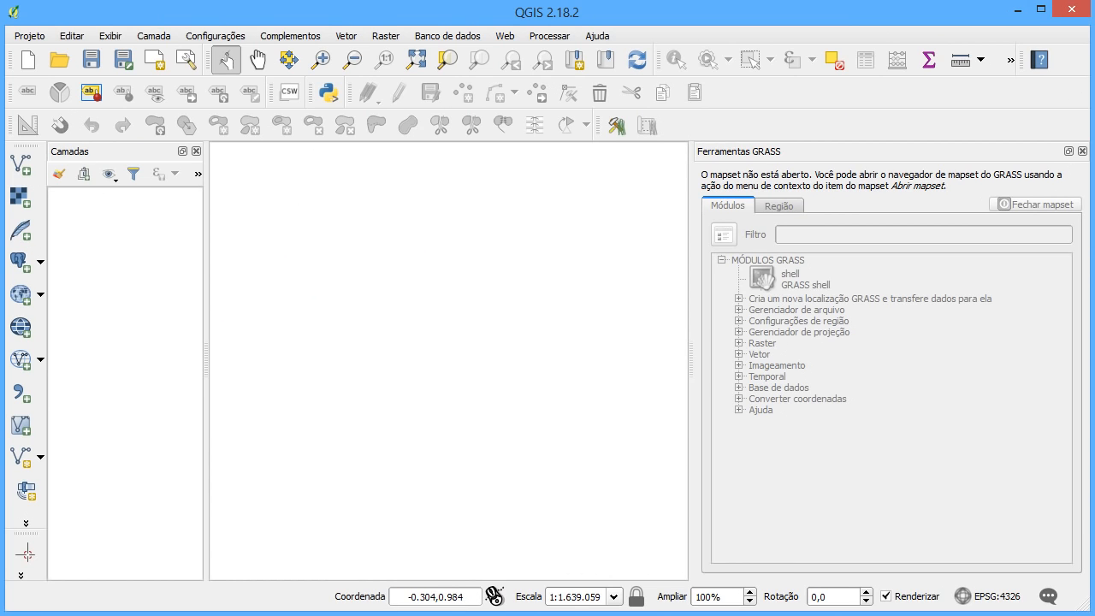
{"action": "left_click", "coordinate": [1082, 150]}
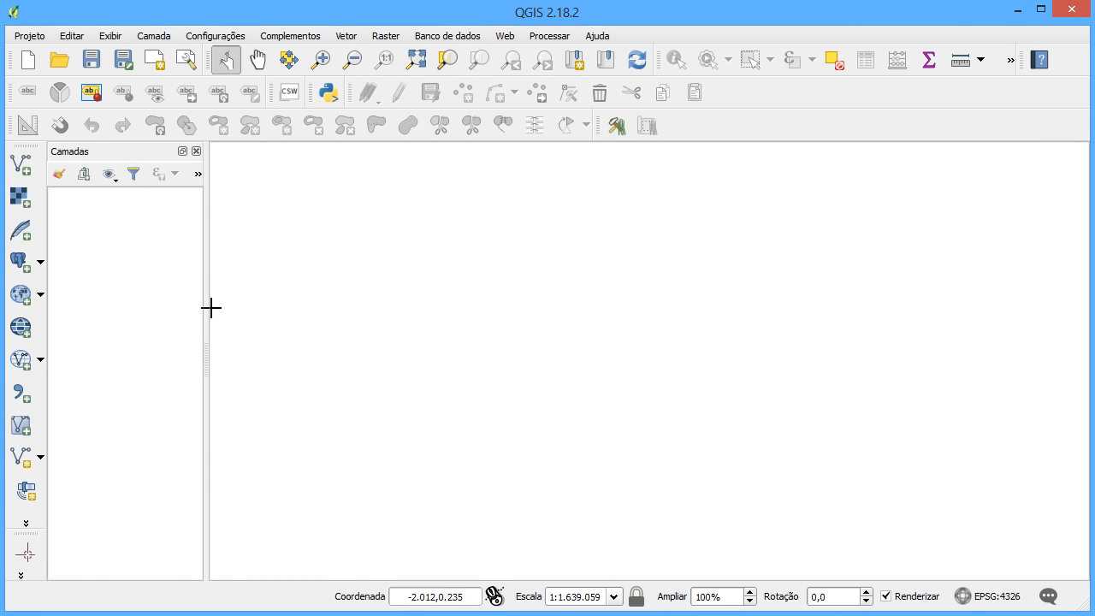
{"action": "key", "text": "alt+Tab"}
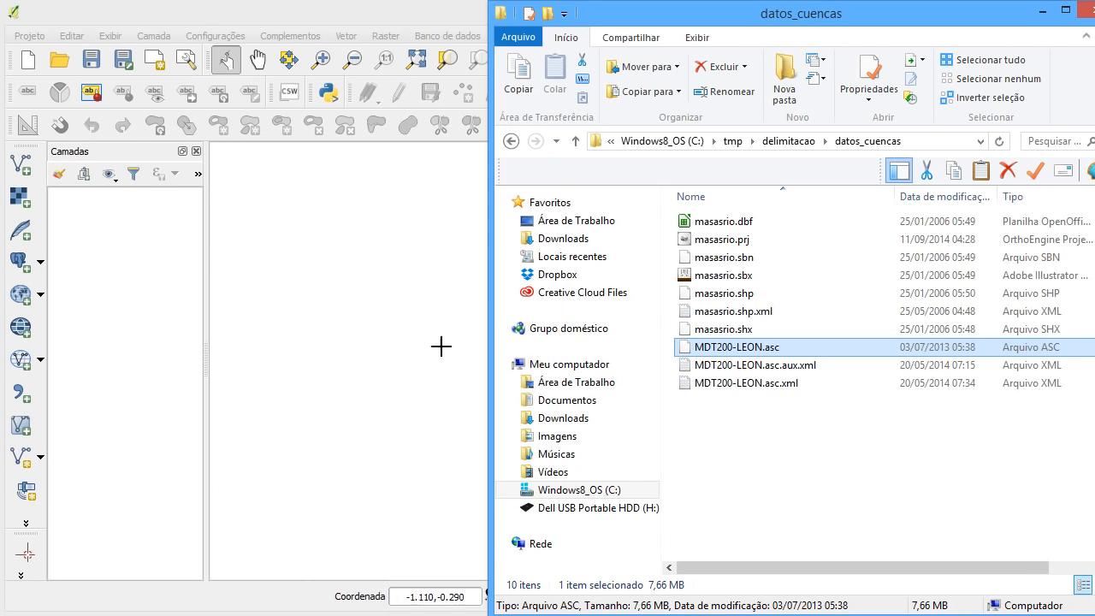
{"action": "left_click_drag", "start_coordinate": [680, 20], "coordinate": [505, 31]}
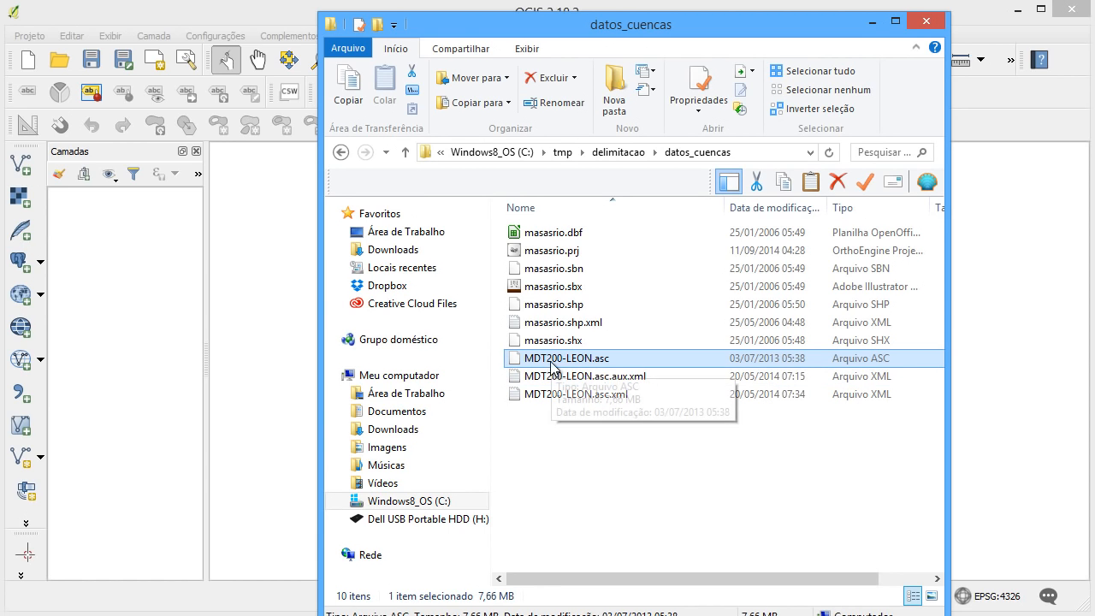
{"action": "left_click_drag", "start_coordinate": [608, 34], "coordinate": [729, 20]}
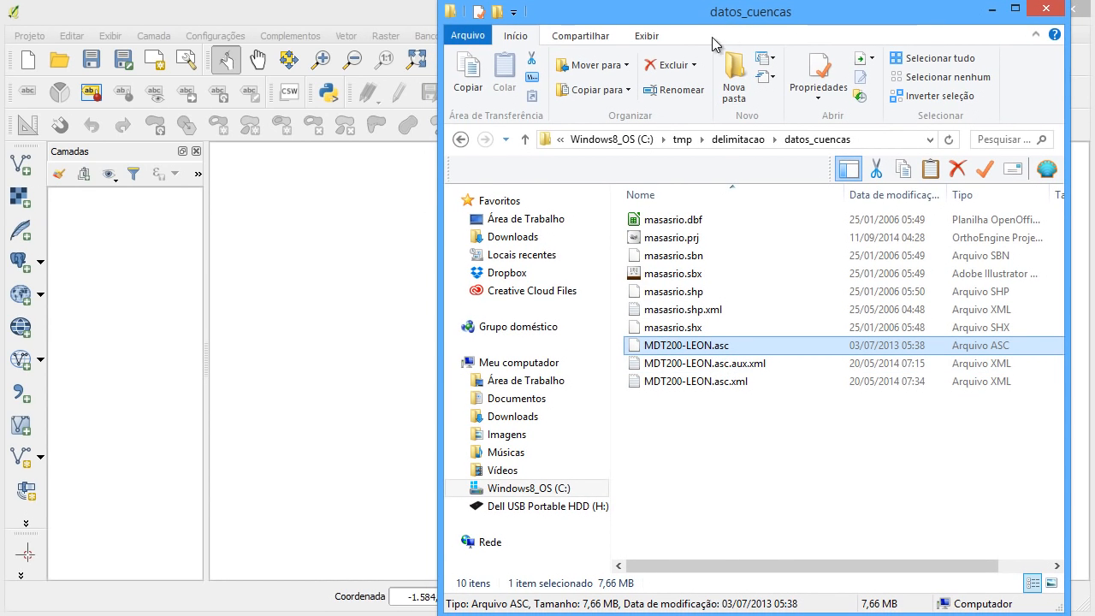
Load MDT200-LEON.asc from the datos_cuencas folder into QGIS with the CRS ETRS89 / UTM zone 30N (EPSG:25830)
{"action": "left_click_drag", "start_coordinate": [377, 42], "coordinate": [586, 62]}
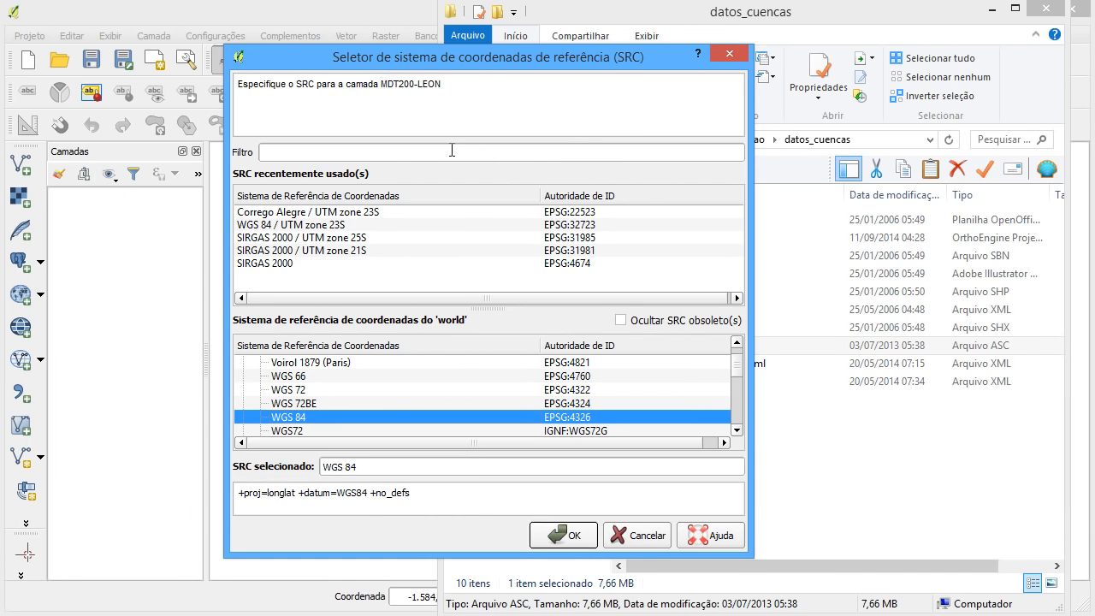
{"action": "left_click", "coordinate": [362, 153]}
{"action": "type", "text": "25830"}
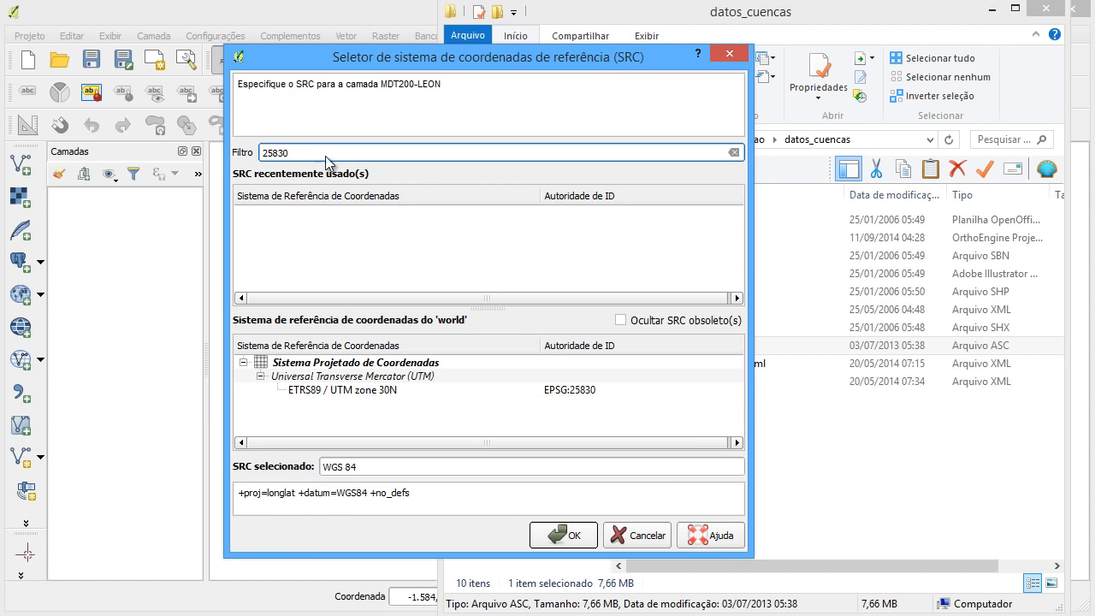
{"action": "left_click", "coordinate": [389, 390]}
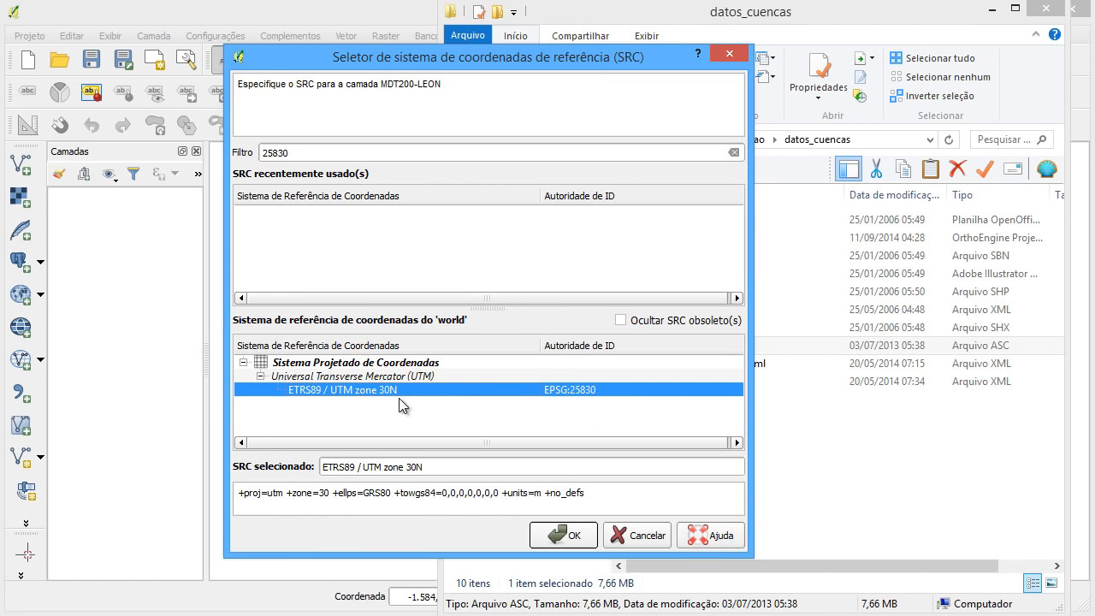
{"action": "key", "text": "alt+Tab"}
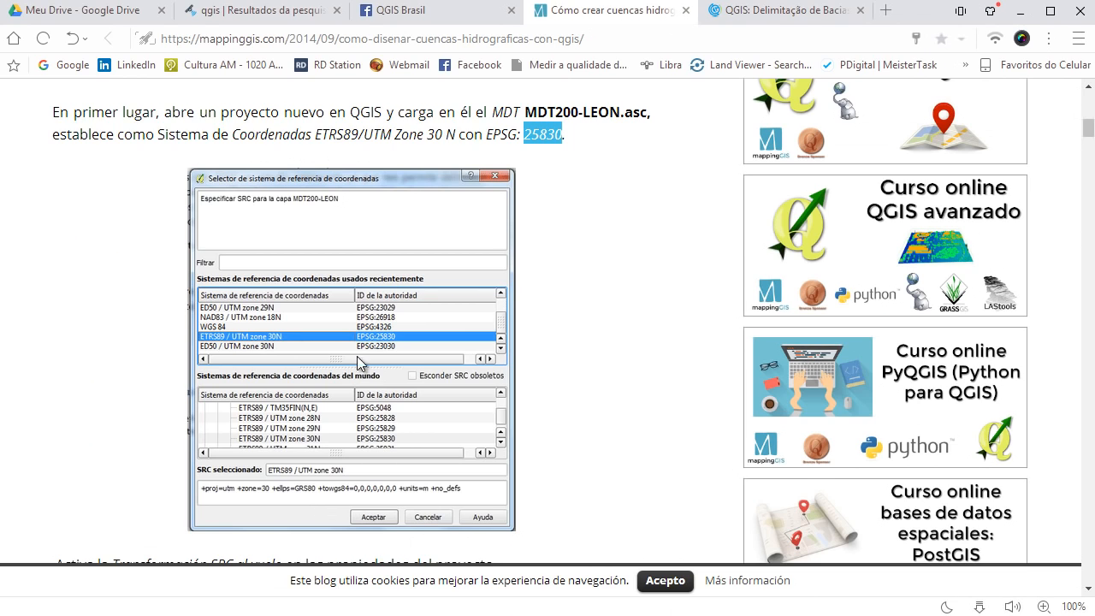
{"action": "left_click", "coordinate": [1021, 12]}
{"action": "left_click", "coordinate": [573, 539]}
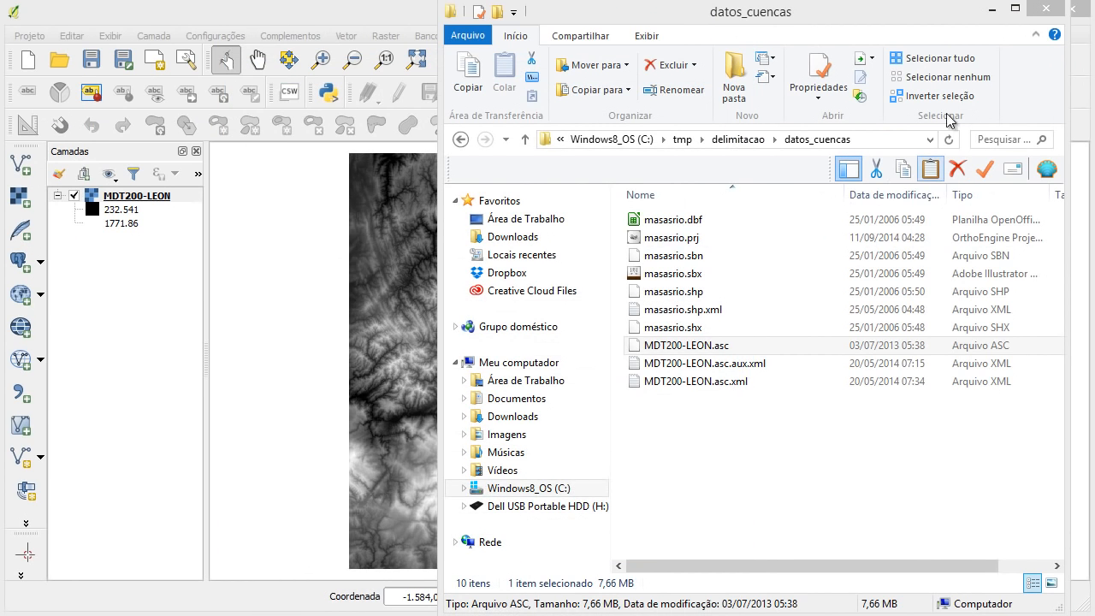
{"action": "left_click", "coordinate": [995, 9]}
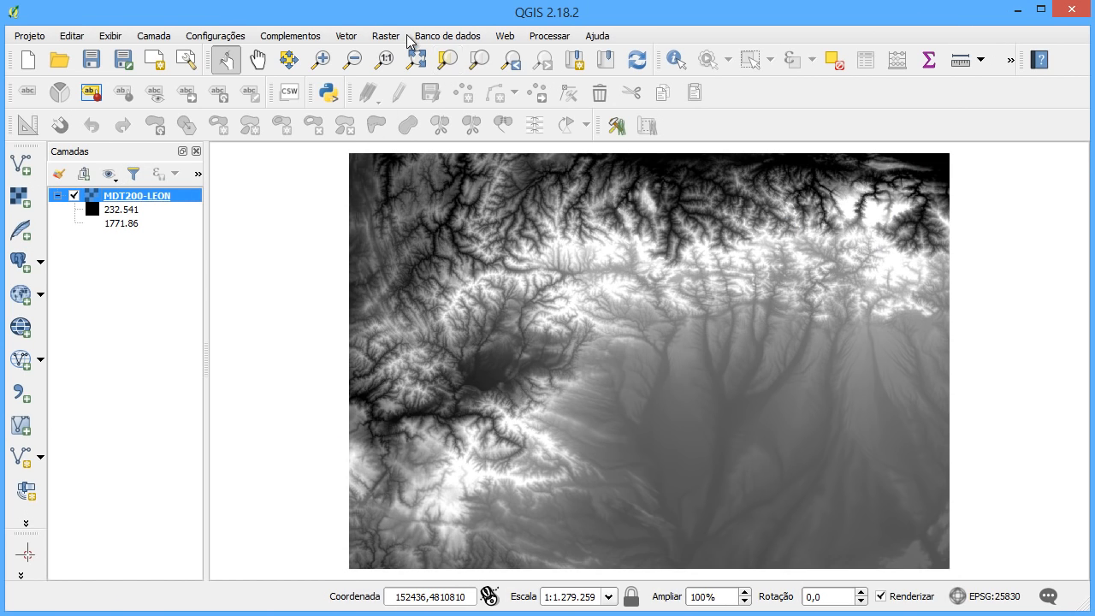
Start the raster Reproject tool for MDT200-LEON and browse to C:\tmp\delimitacao\datos_cuencas for the output file
{"action": "left_click", "coordinate": [384, 36]}
{"action": "mouse_move", "coordinate": [477, 193]}
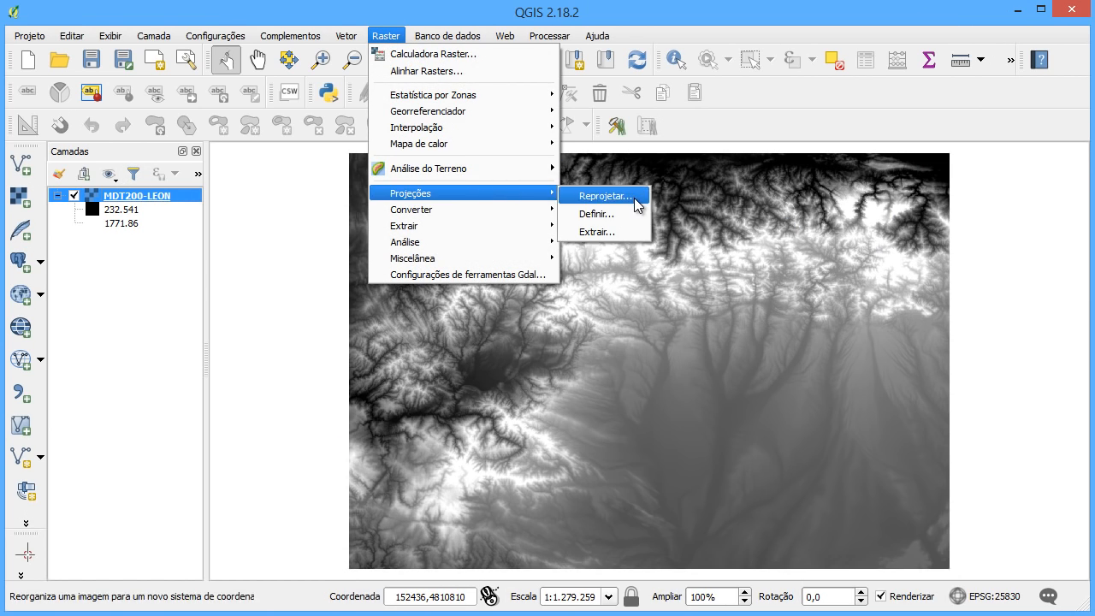
{"action": "left_click", "coordinate": [635, 202]}
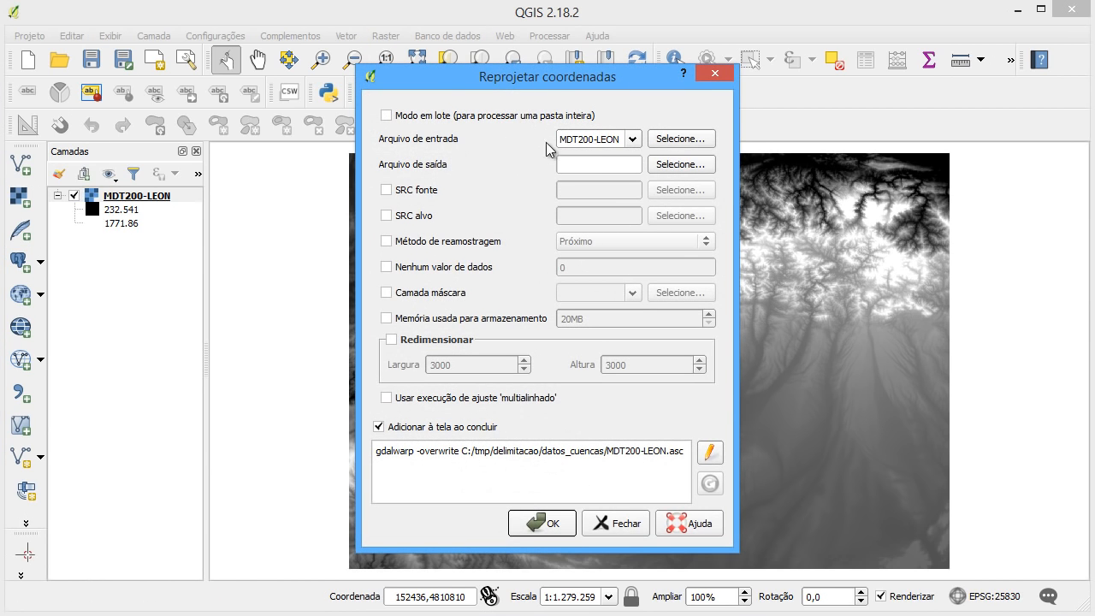
{"action": "left_click", "coordinate": [694, 167]}
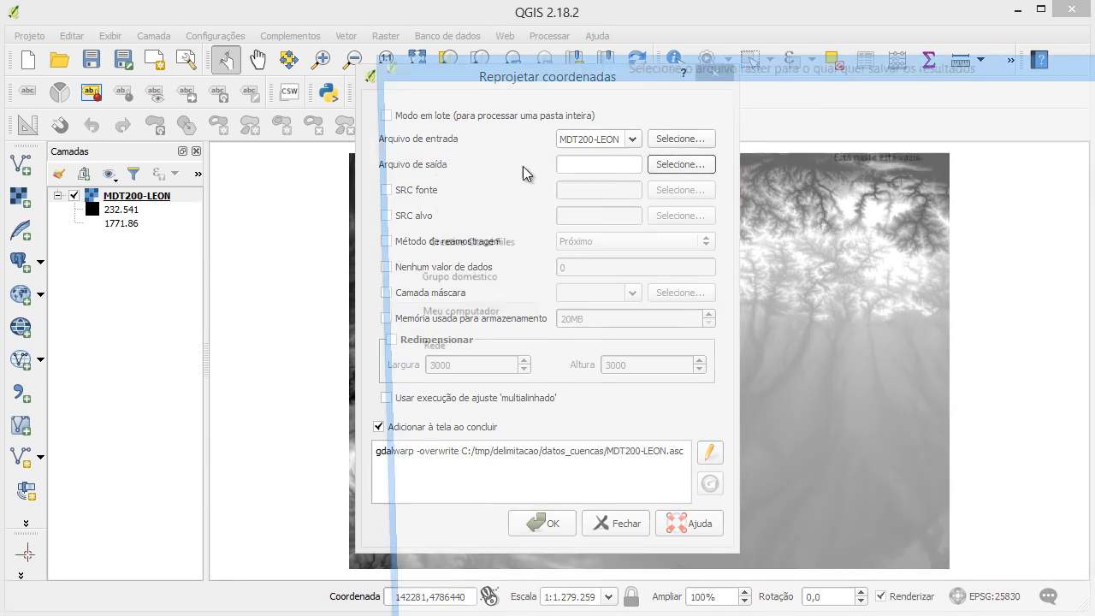
{"action": "left_click_drag", "start_coordinate": [533, 63], "coordinate": [348, 31]}
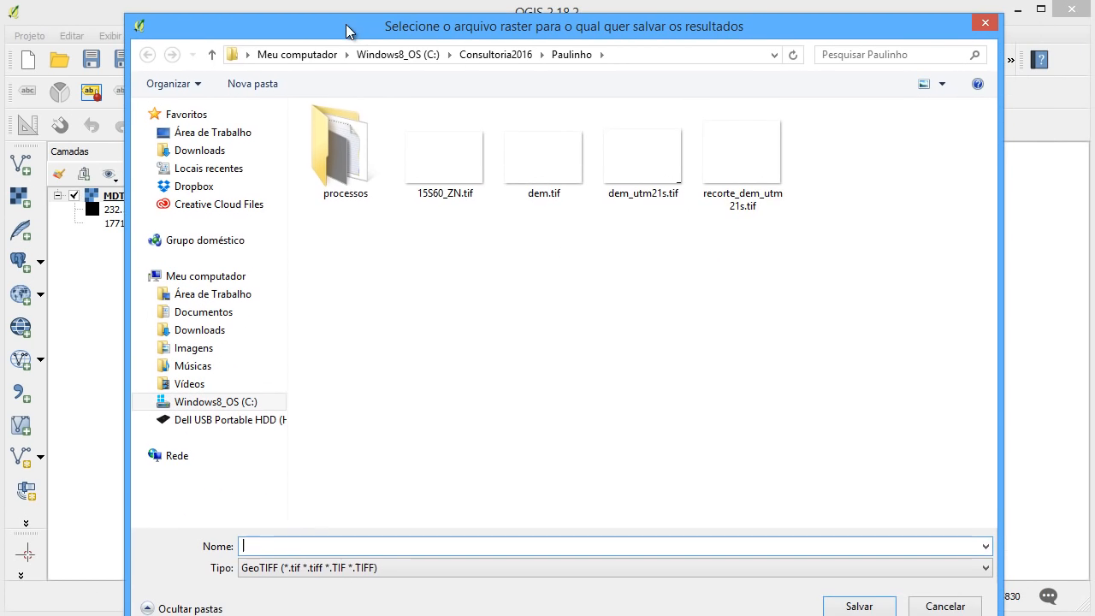
{"action": "left_click", "coordinate": [398, 54]}
{"action": "left_click", "coordinate": [389, 351]}
{"action": "scroll", "coordinate": [385, 428], "scroll_direction": "down", "scroll_amount": 2}
{"action": "double_click", "coordinate": [343, 425]}
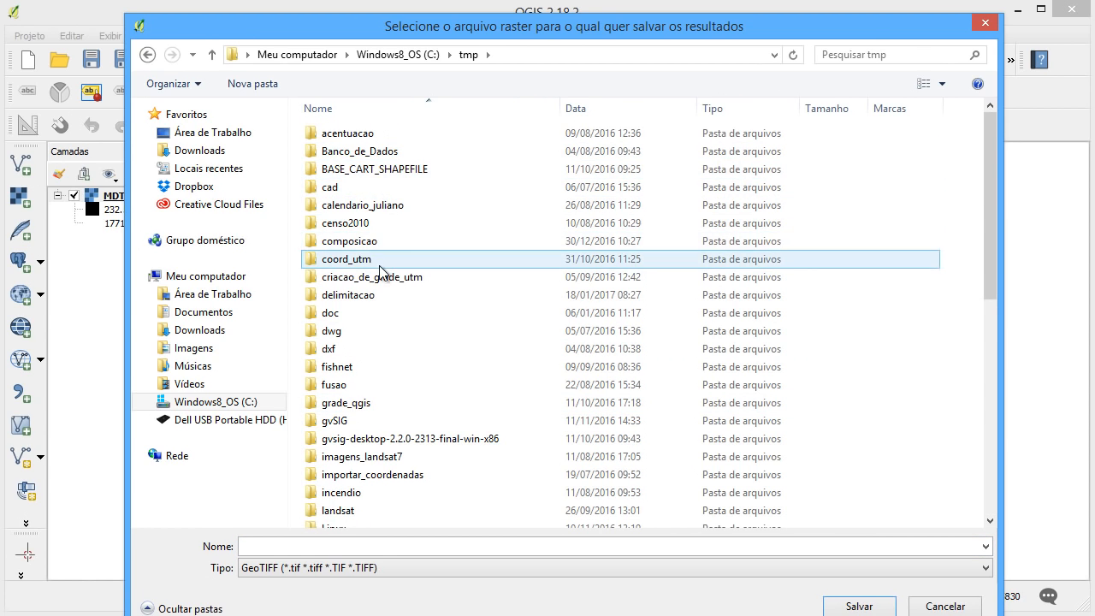
{"action": "double_click", "coordinate": [377, 295]}
{"action": "double_click", "coordinate": [354, 137]}
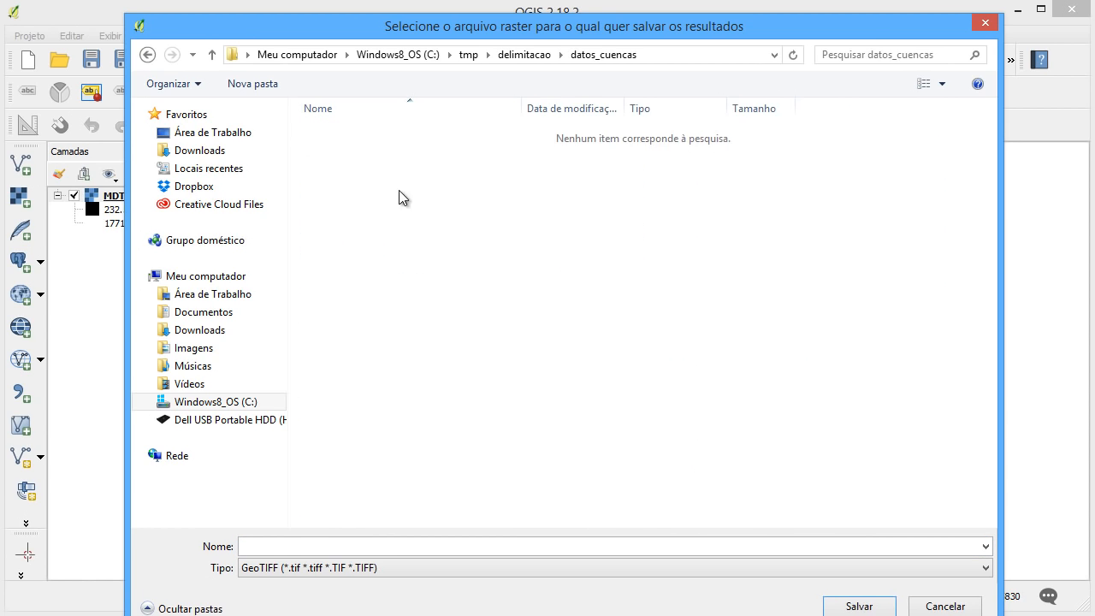
Name the reprojection output MDT200-LEON.tif, in GeoTIFF format, and save it in the datos_cuencas folder
{"action": "left_click", "coordinate": [347, 545]}
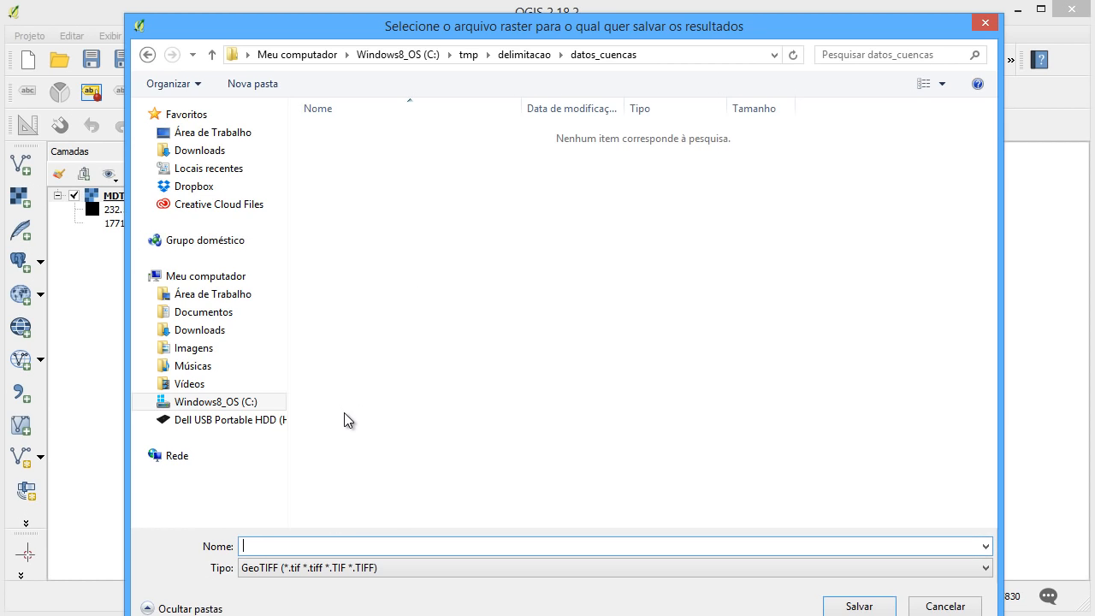
{"action": "type", "text": "m"}
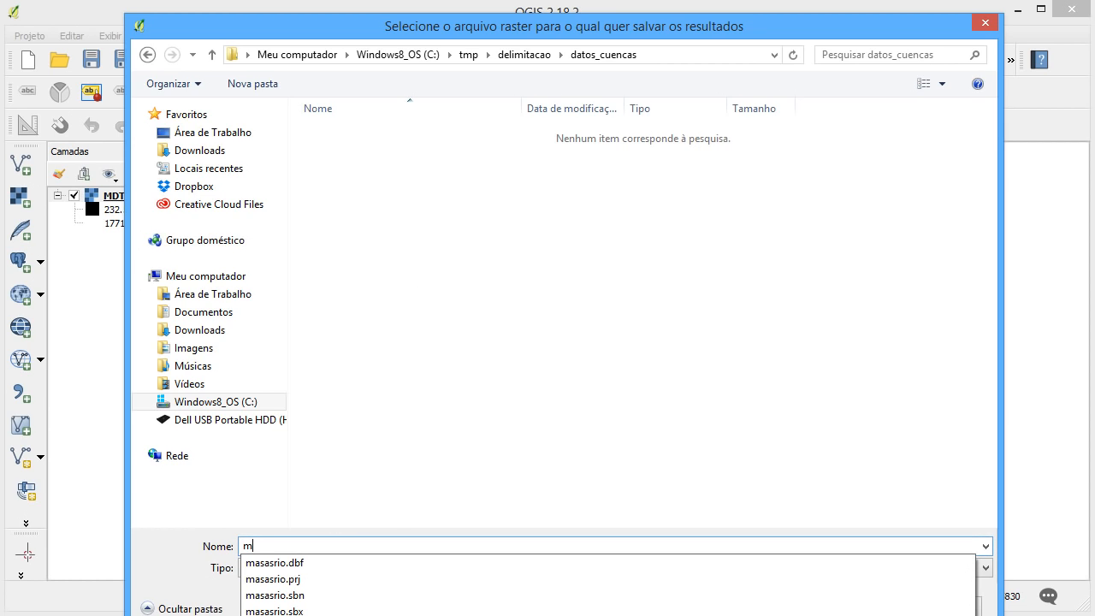
{"action": "left_click", "coordinate": [322, 615]}
{"action": "left_click", "coordinate": [318, 545]}
{"action": "left_click_drag", "start_coordinate": [312, 545], "coordinate": [384, 550]}
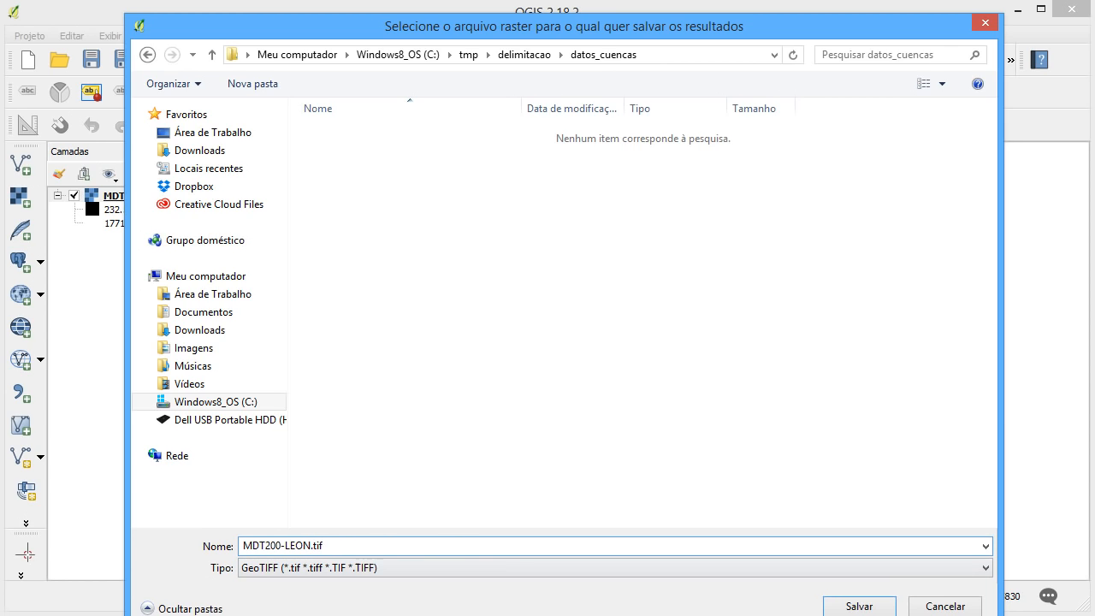
{"action": "left_click_drag", "start_coordinate": [782, 615], "coordinate": [781, 519]}
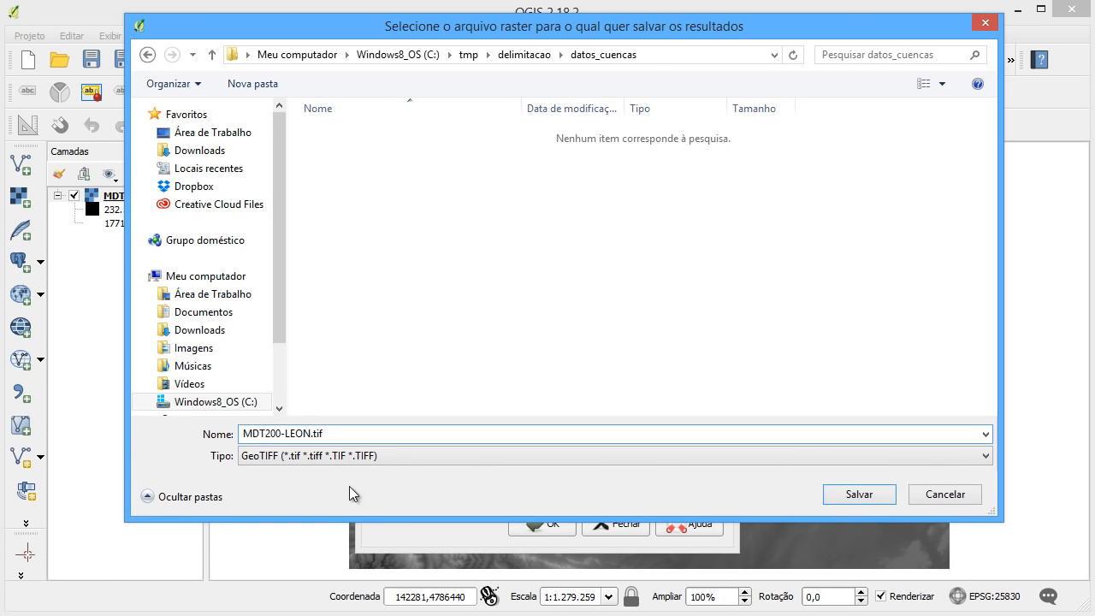
{"action": "left_click", "coordinate": [857, 495]}
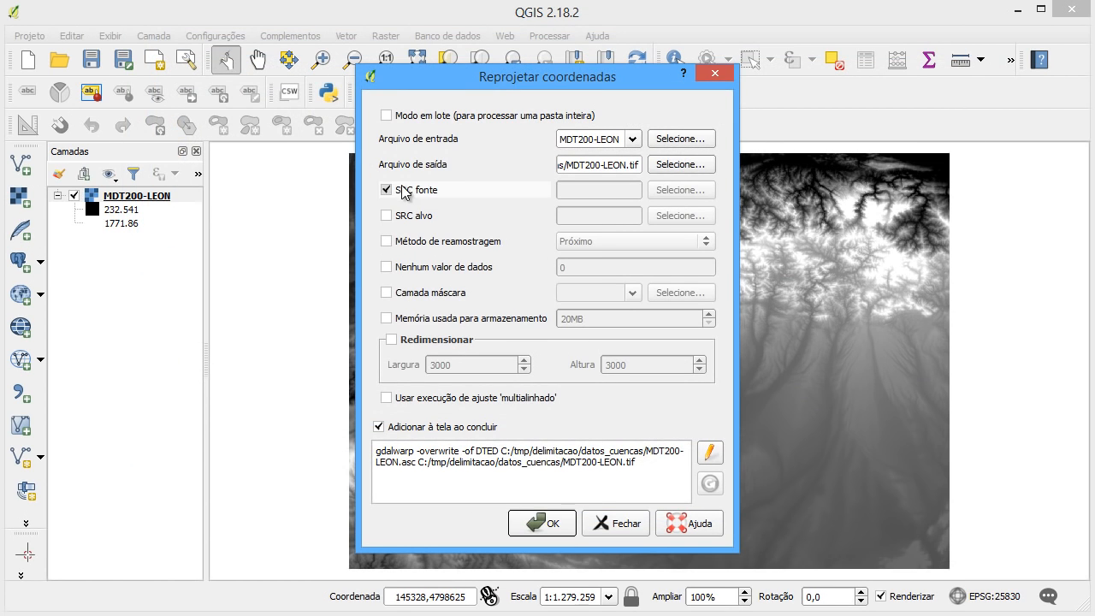
Enable both the source and target SRC and set each to ETRS89 / UTM zone 30N (EPSG:25830)
{"action": "left_click", "coordinate": [402, 192]}
{"action": "left_click", "coordinate": [670, 189]}
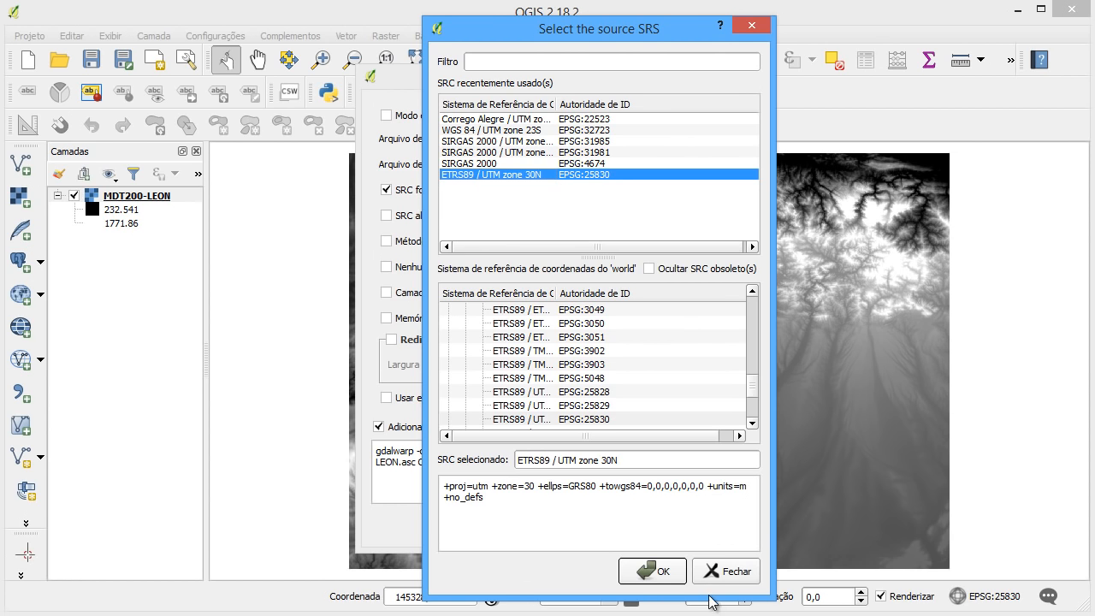
{"action": "left_click", "coordinate": [652, 571]}
{"action": "left_click", "coordinate": [409, 215]}
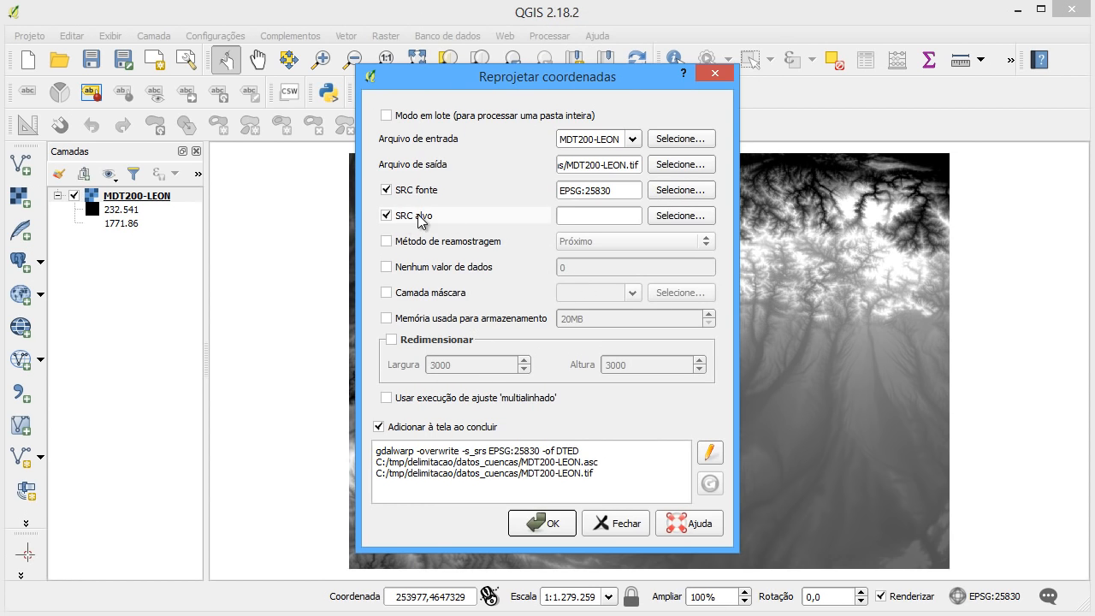
{"action": "left_click", "coordinate": [671, 219]}
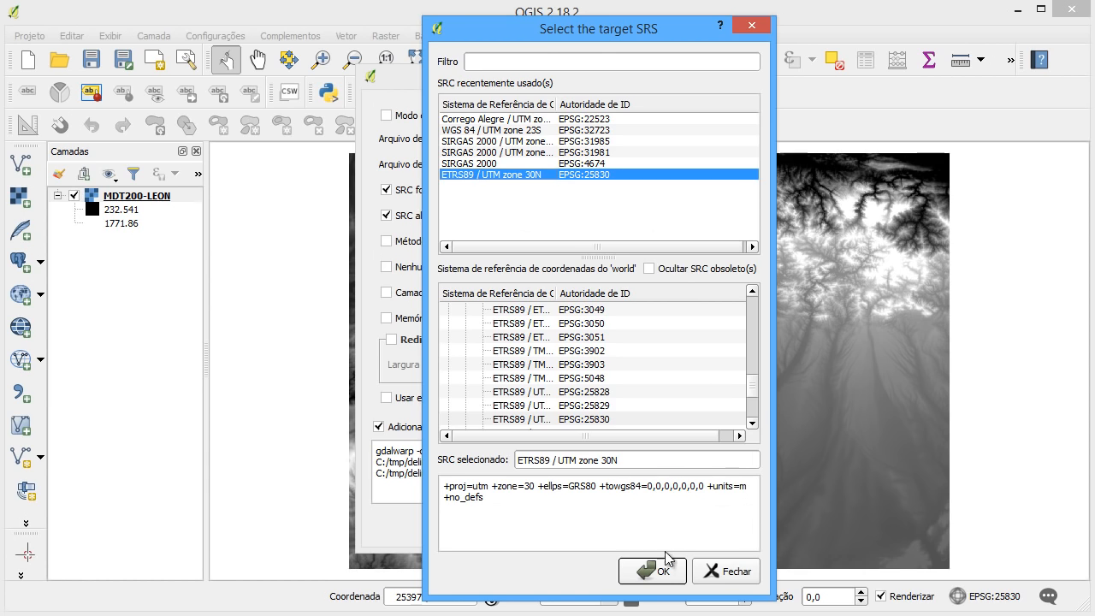
{"action": "left_click", "coordinate": [651, 572]}
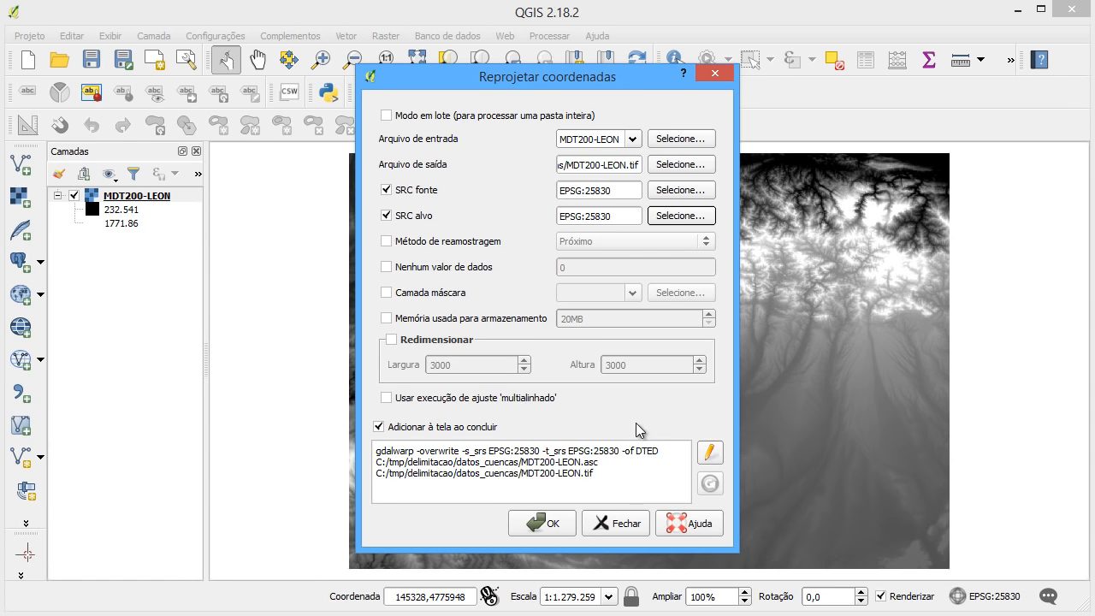
Try to run the reprojection with the DTED output driver, and check the output file type without changing it
{"action": "left_click", "coordinate": [542, 523]}
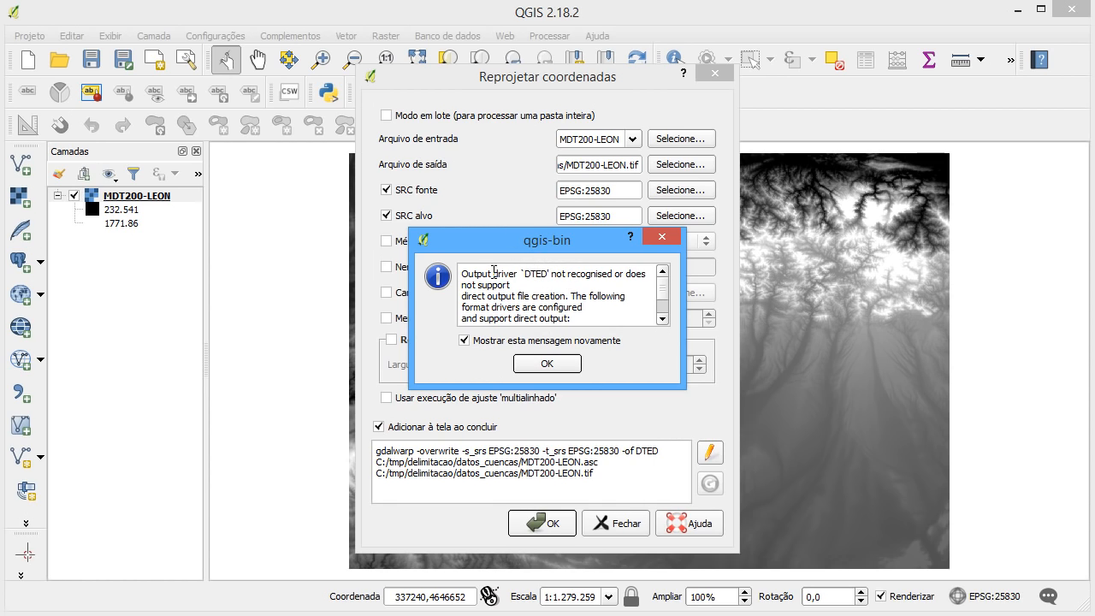
{"action": "left_click_drag", "start_coordinate": [524, 273], "coordinate": [551, 275]}
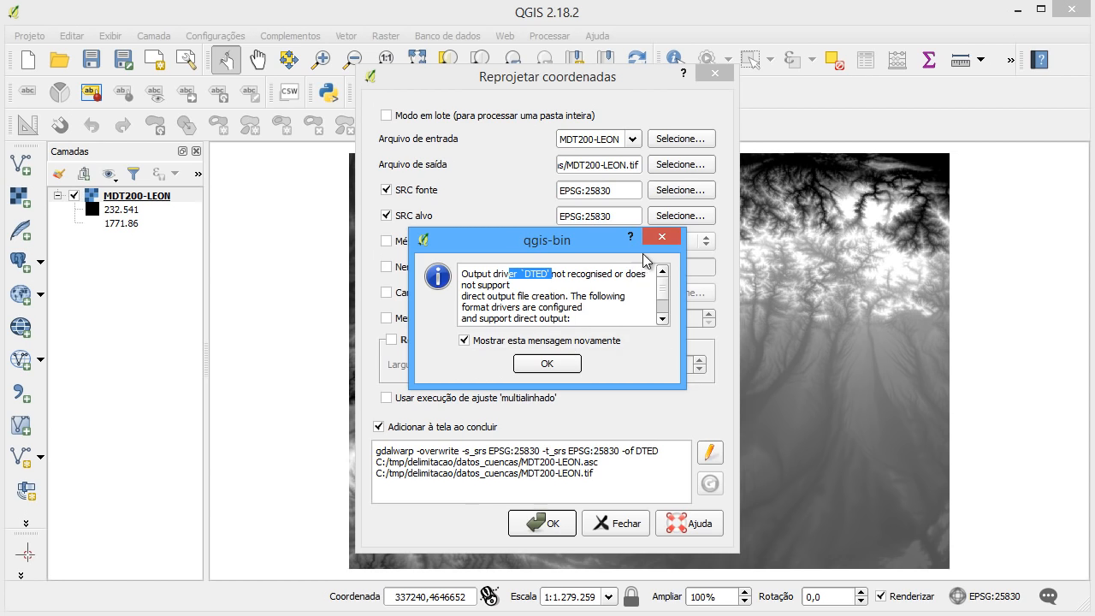
{"action": "left_click", "coordinate": [662, 237]}
{"action": "left_click", "coordinate": [669, 166]}
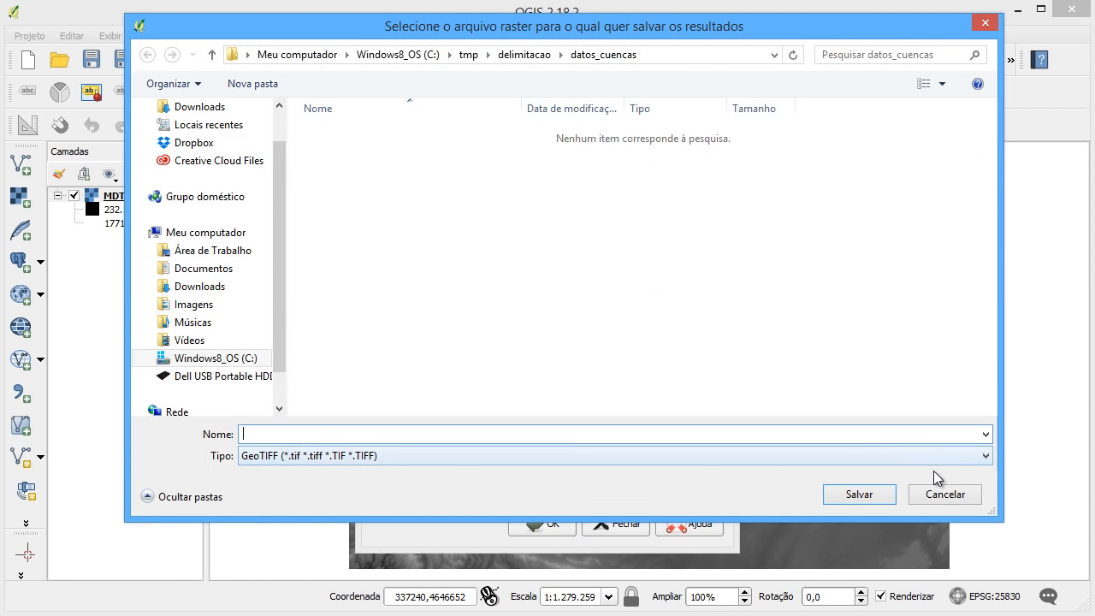
{"action": "left_click", "coordinate": [915, 493]}
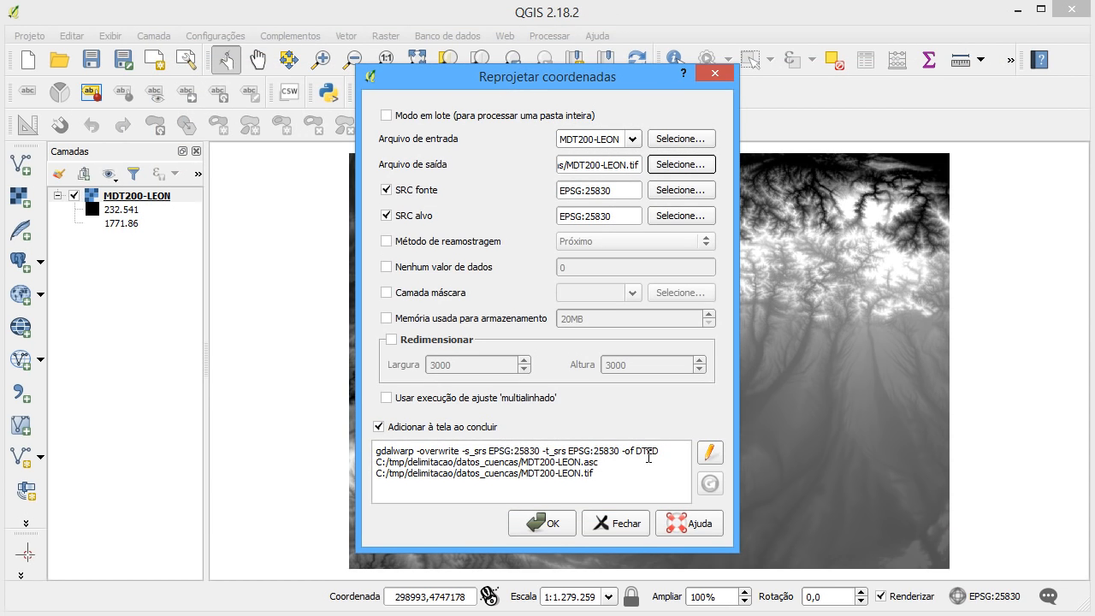
Replace DTED with GTIFF in the gdalwarp command, run the reprojection, and close the tool when processing ends
{"action": "left_click", "coordinate": [703, 459]}
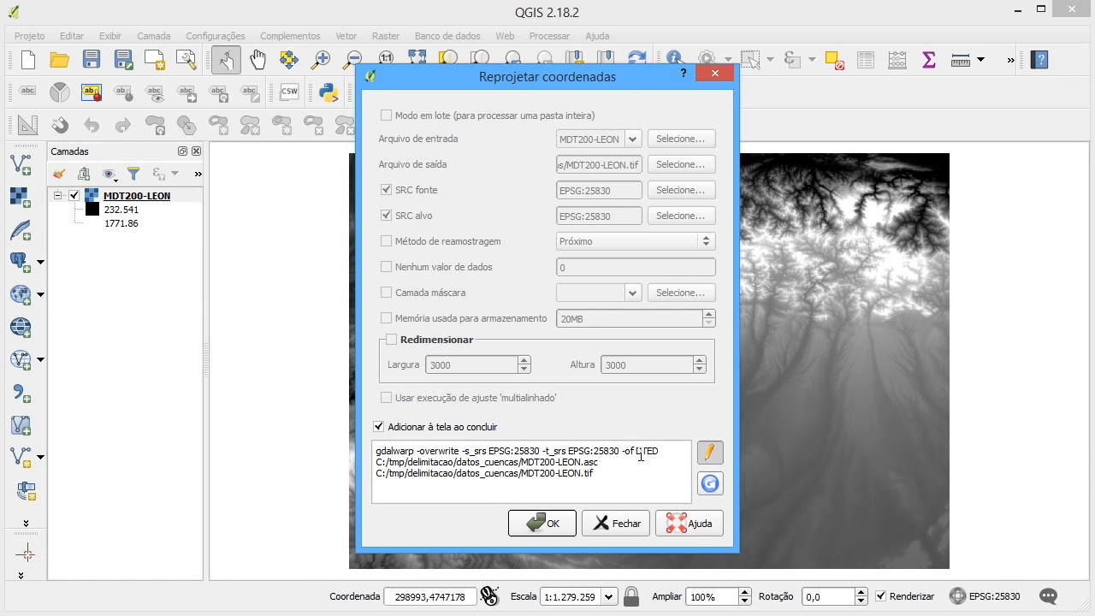
{"action": "double_click", "coordinate": [643, 450]}
{"action": "left_click", "coordinate": [648, 451]}
{"action": "double_click", "coordinate": [642, 451]}
{"action": "type", "text": "GTIFF"}
{"action": "left_click", "coordinate": [554, 521]}
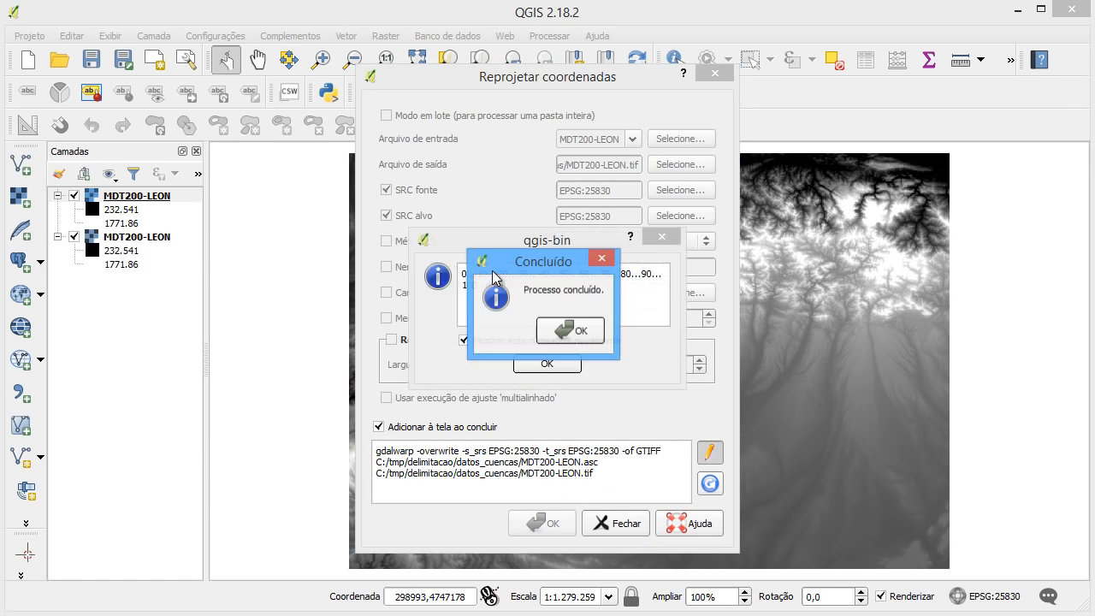
{"action": "left_click", "coordinate": [567, 330]}
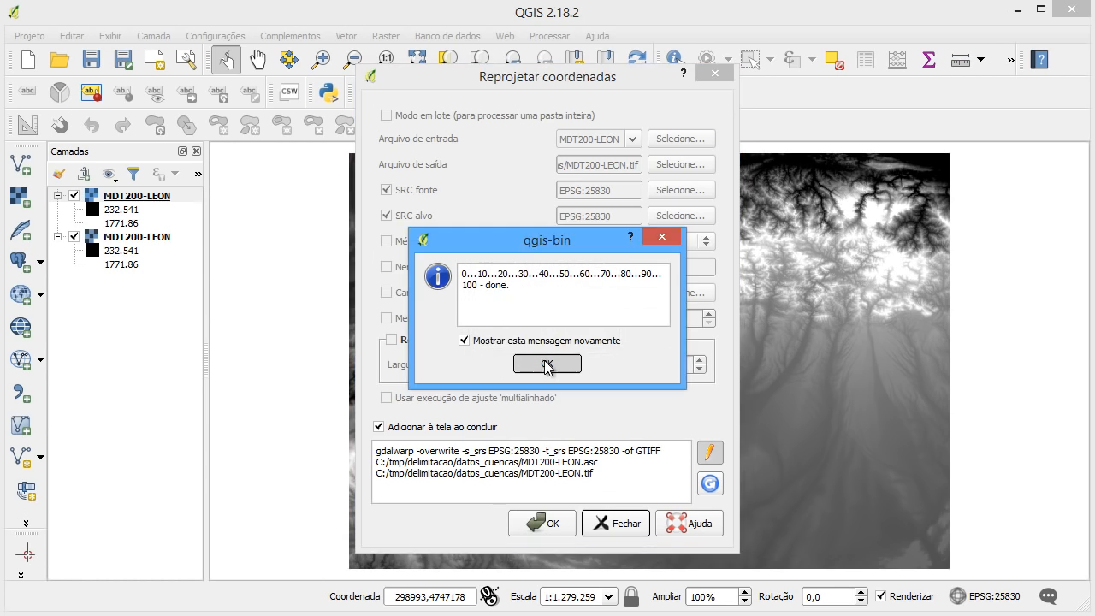
{"action": "left_click", "coordinate": [546, 363]}
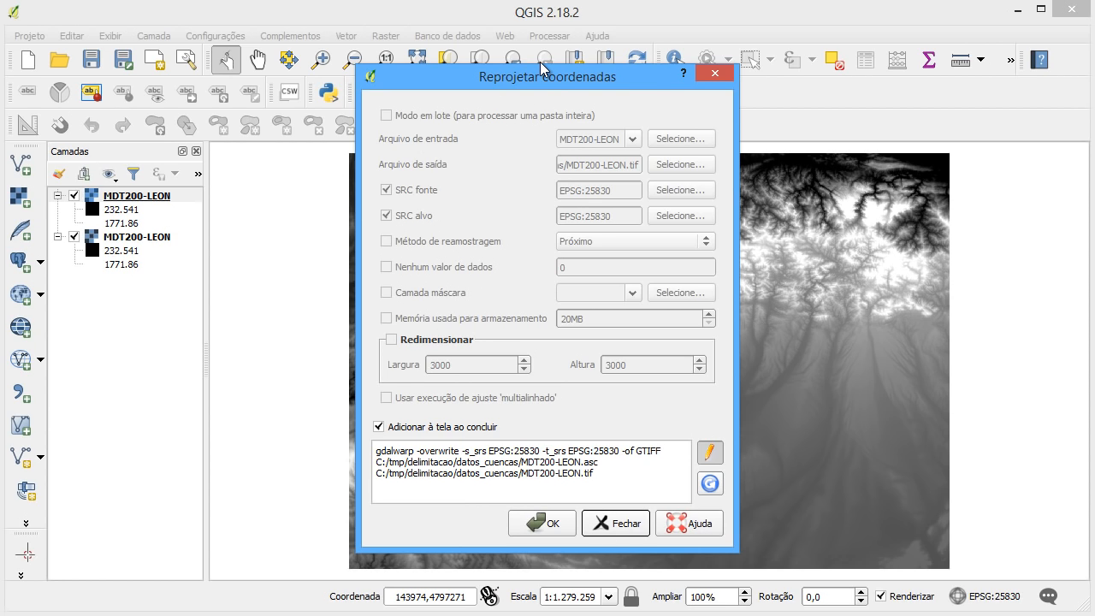
{"action": "left_click", "coordinate": [613, 525]}
Start a new project without saving, load MDT200-LEON.tif from the datos_cuencas folder, and widen the Camadas panel
{"action": "left_click", "coordinate": [27, 62]}
{"action": "left_click", "coordinate": [529, 327]}
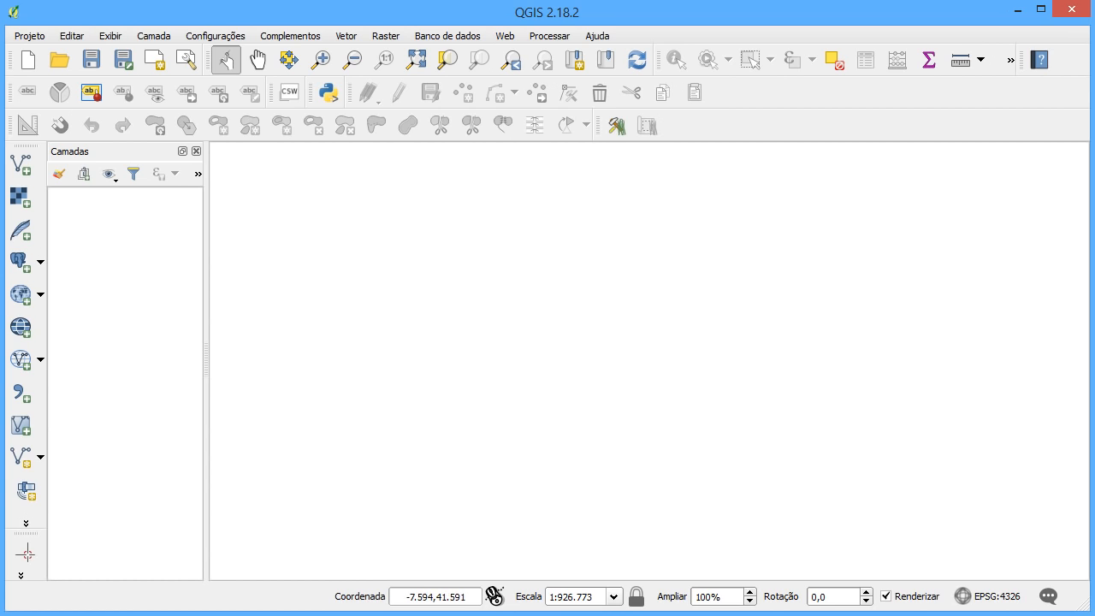
{"action": "key", "text": "alt+Tab"}
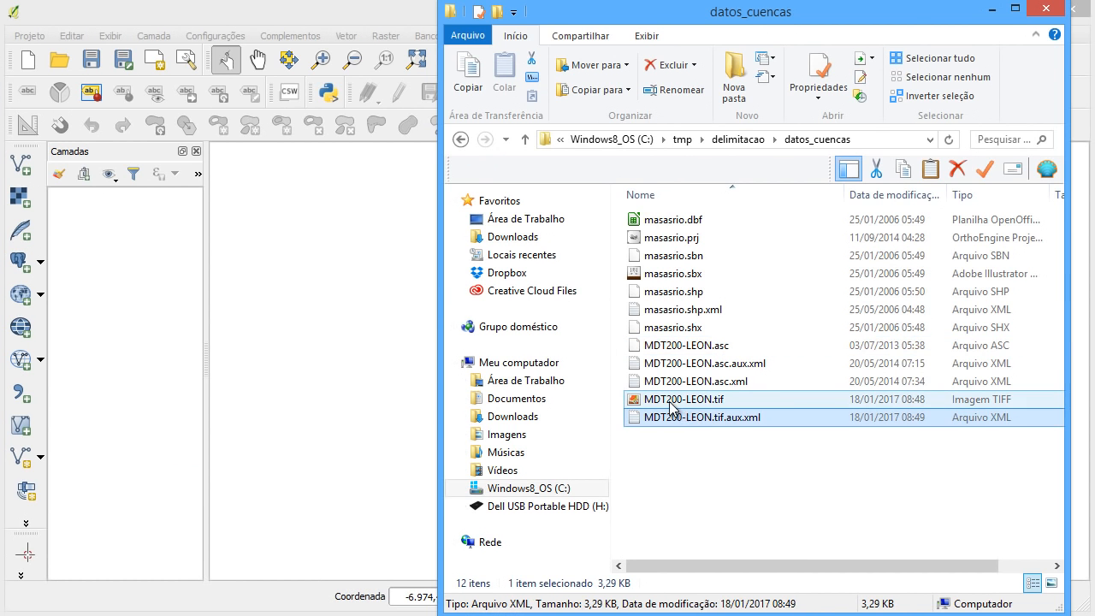
{"action": "left_click", "coordinate": [694, 402]}
{"action": "left_click_drag", "start_coordinate": [700, 407], "coordinate": [316, 337]}
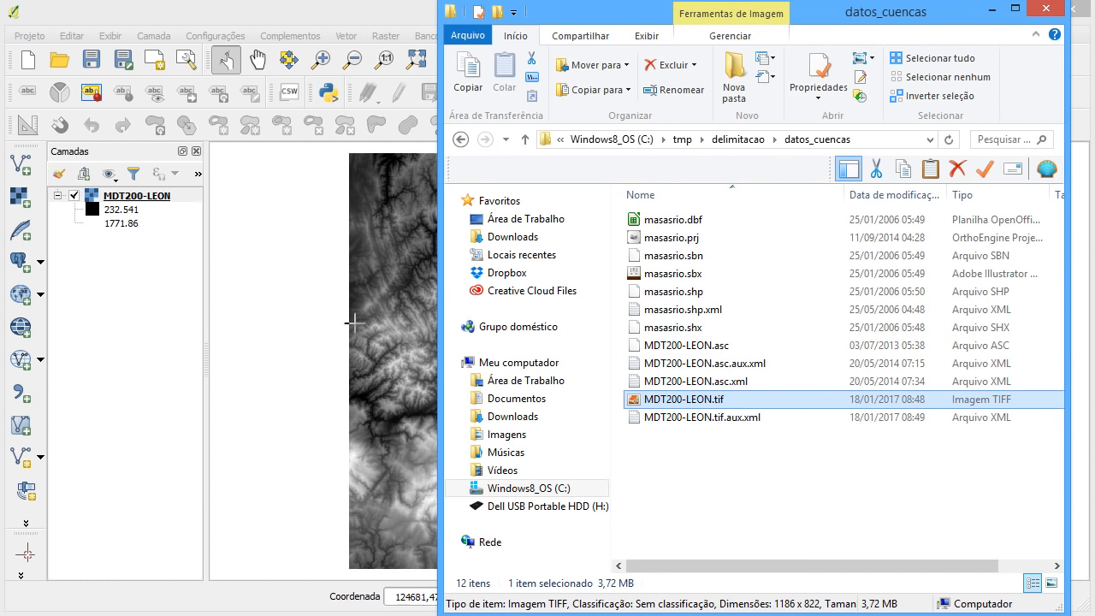
{"action": "left_click", "coordinate": [994, 10]}
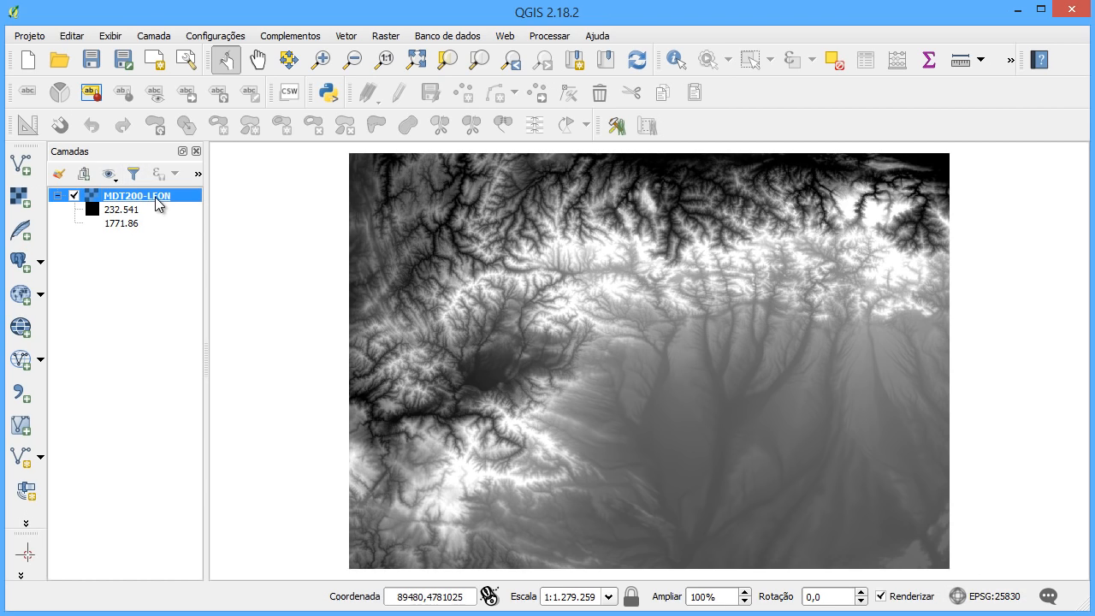
{"action": "left_click_drag", "start_coordinate": [208, 222], "coordinate": [264, 220]}
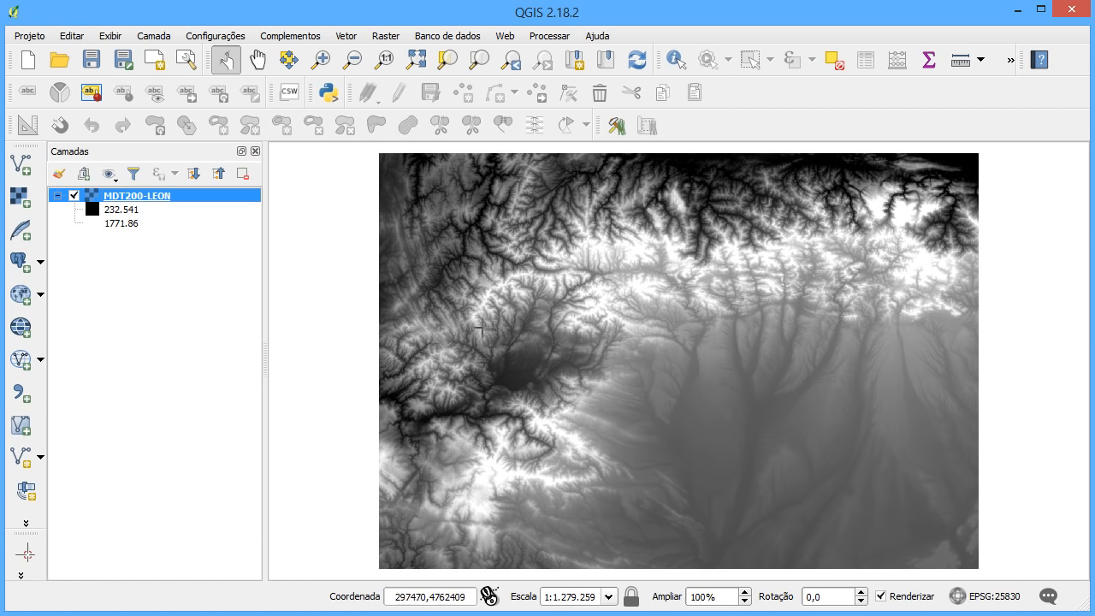
Replace the loaded raster layer with MDT200-LEON.asc from datos_cuencas, assigning it ETRS89 / UTM zone 30N (EPSG:25830)
{"action": "right_click", "coordinate": [155, 197]}
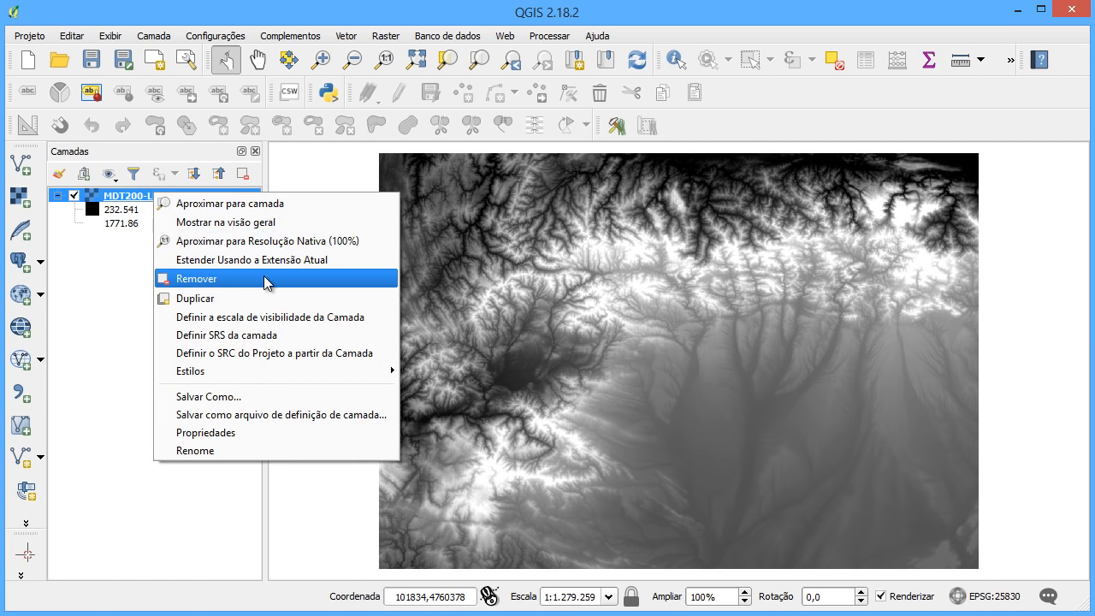
{"action": "left_click", "coordinate": [273, 279]}
{"action": "key", "text": "alt+Tab"}
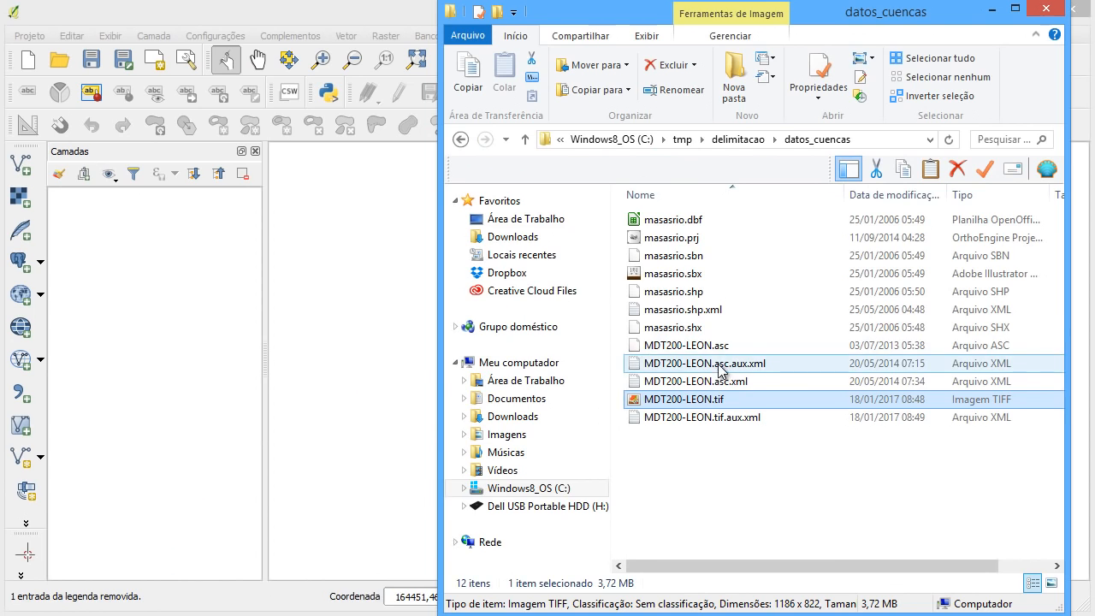
{"action": "left_click", "coordinate": [684, 346]}
{"action": "left_click_drag", "start_coordinate": [684, 347], "coordinate": [221, 254]}
{"action": "left_click", "coordinate": [992, 8]}
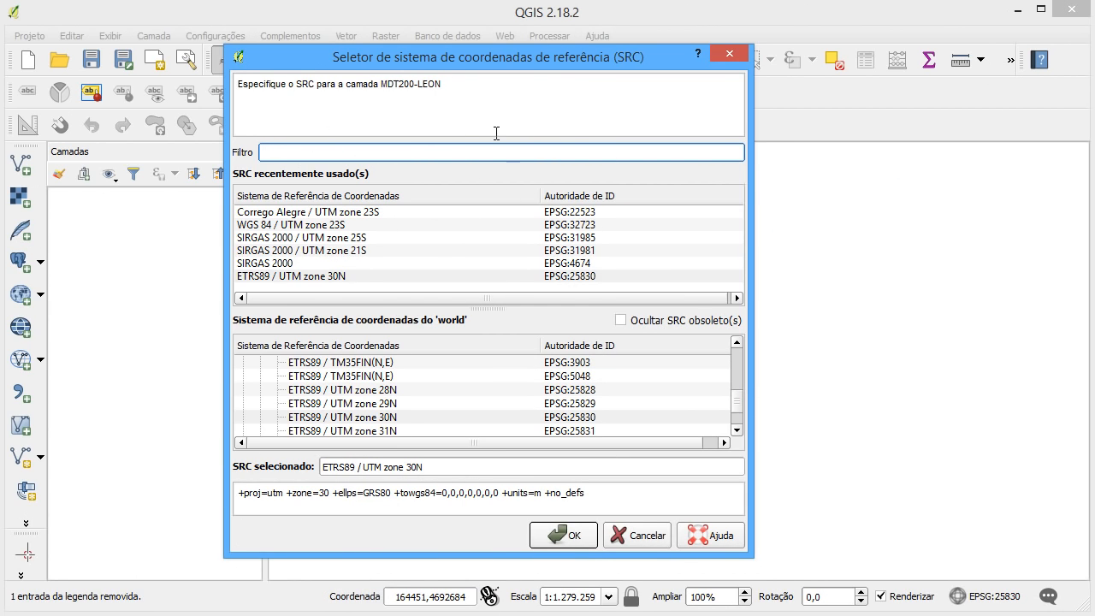
{"action": "left_click", "coordinate": [327, 276]}
{"action": "left_click", "coordinate": [560, 534]}
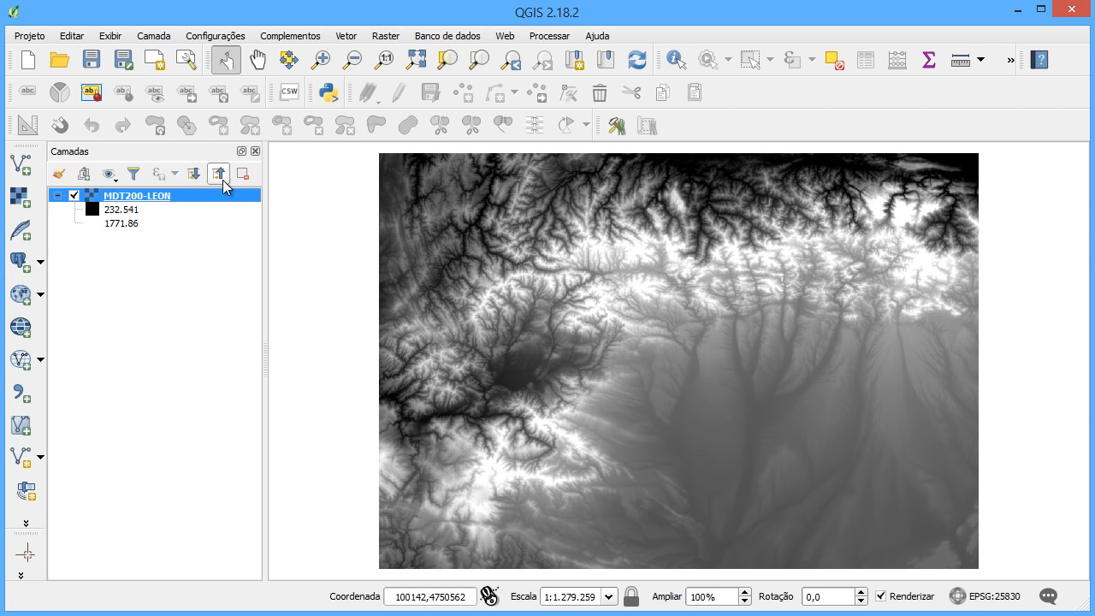
Discard the project holding the ASC raster, start a new one, and add MDT200-LEON.tif from the datos_cuencas folder
{"action": "left_click", "coordinate": [28, 59]}
{"action": "left_click", "coordinate": [534, 331]}
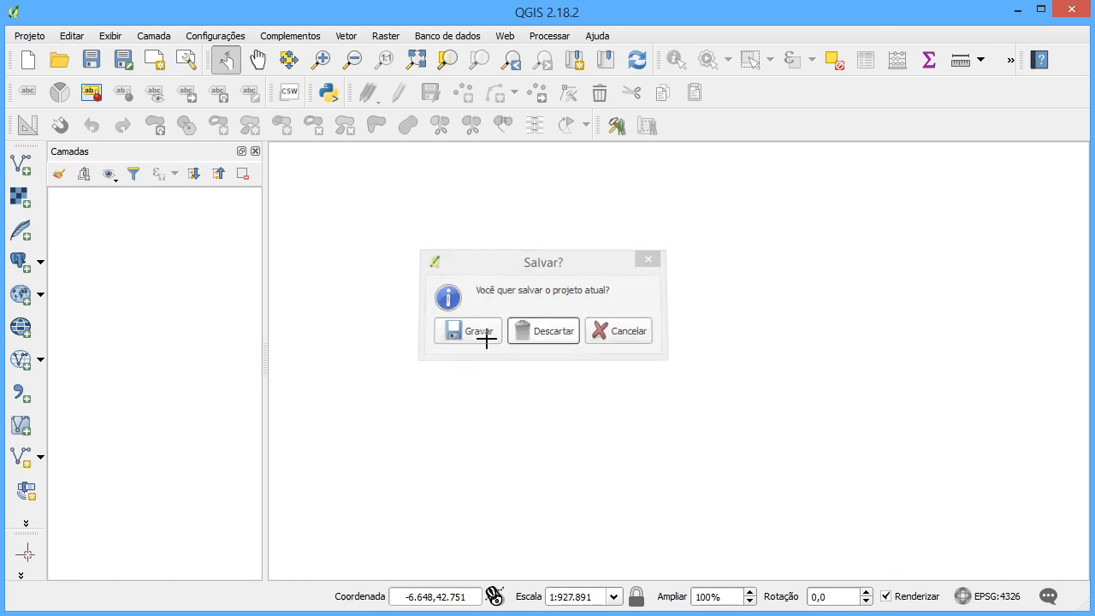
{"action": "key", "text": "alt+Tab"}
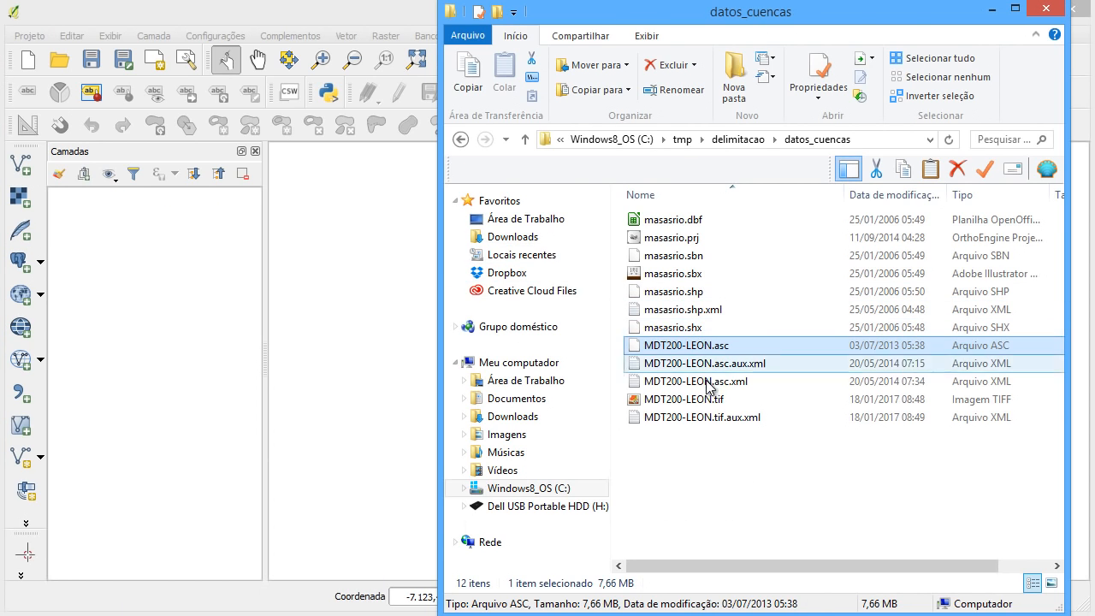
{"action": "left_click", "coordinate": [722, 399]}
{"action": "left_click_drag", "start_coordinate": [723, 399], "coordinate": [142, 311]}
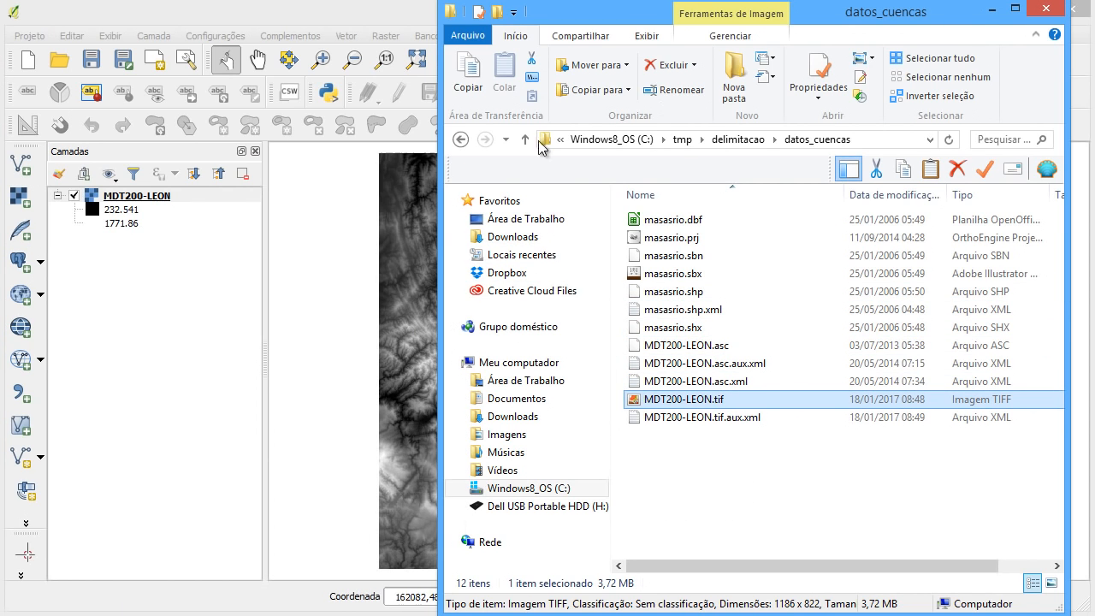
Return to QGIS, display the Ferramentas GRASS panel, and zoom the map to the MDT200-LEON layer
{"action": "left_click", "coordinate": [992, 9]}
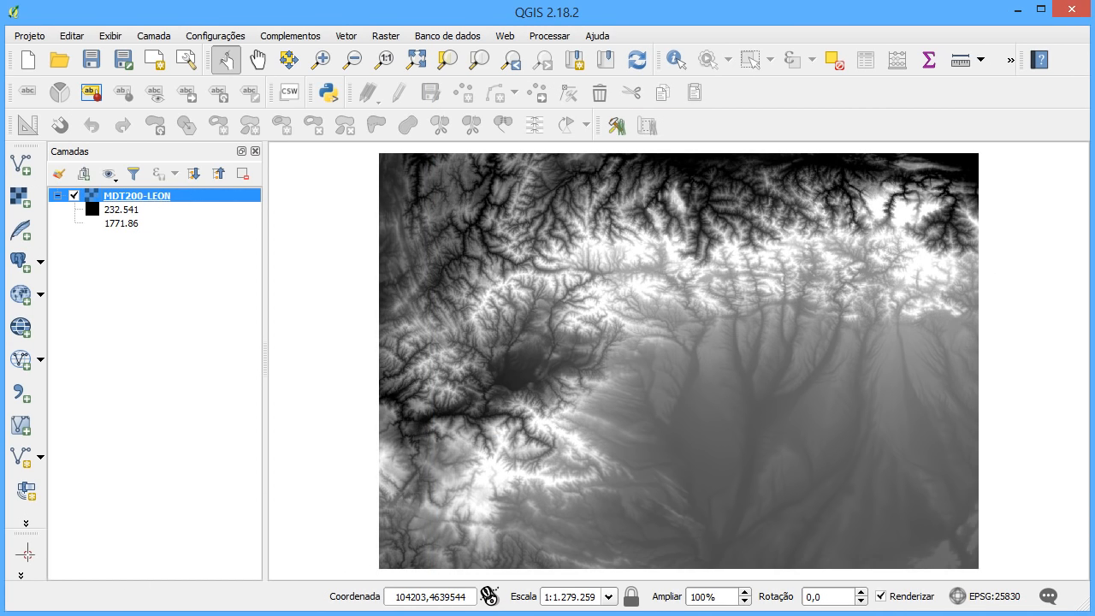
{"action": "key", "text": "alt+Tab"}
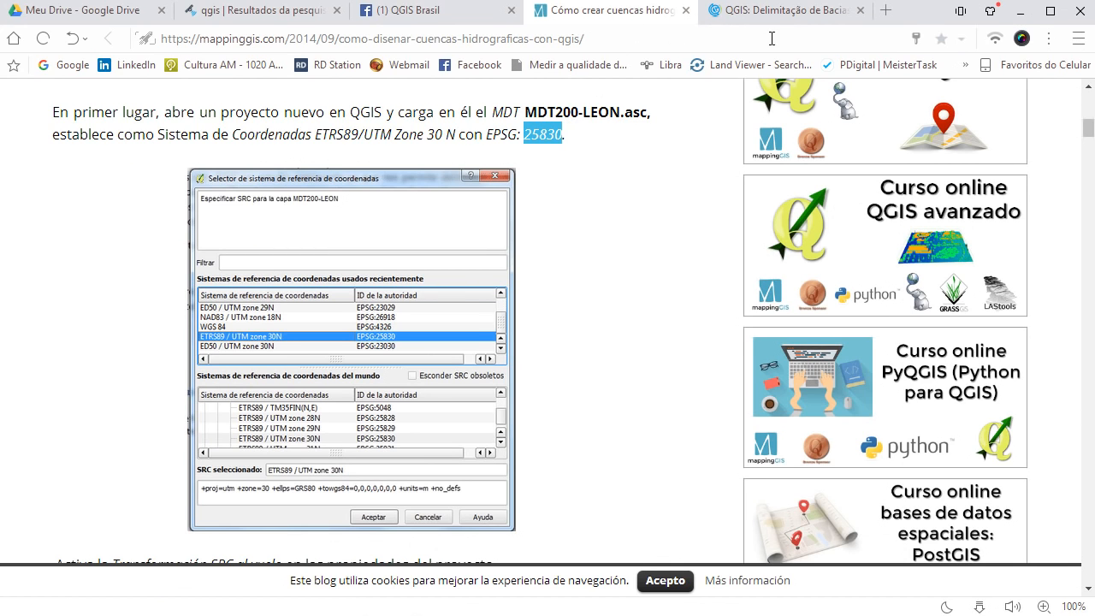
{"action": "left_click", "coordinate": [1019, 12]}
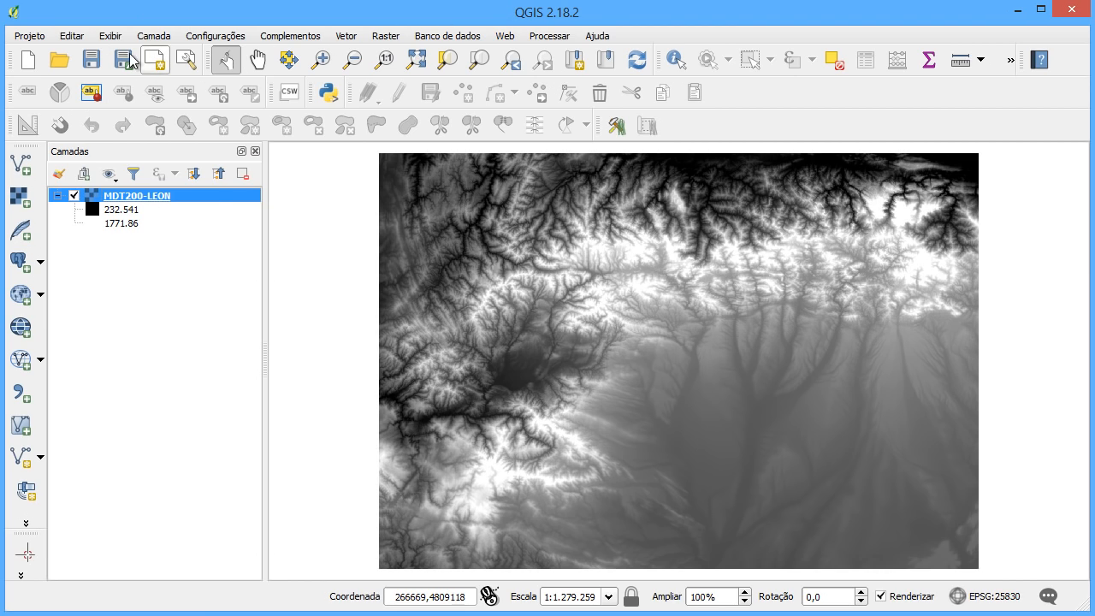
{"action": "left_click_drag", "start_coordinate": [578, 259], "coordinate": [477, 255]}
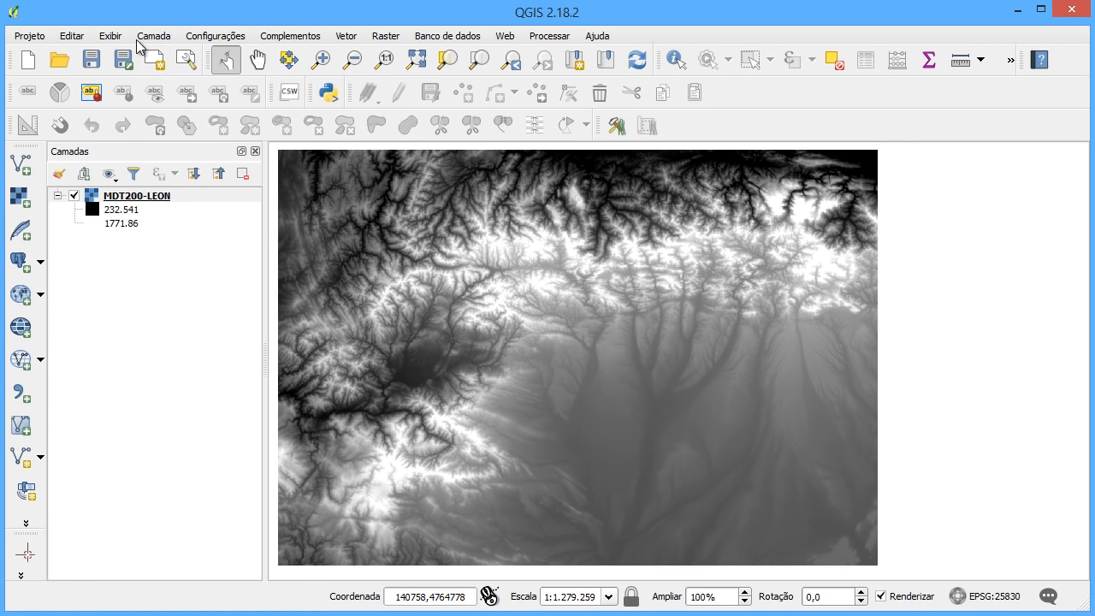
{"action": "left_click", "coordinate": [109, 36]}
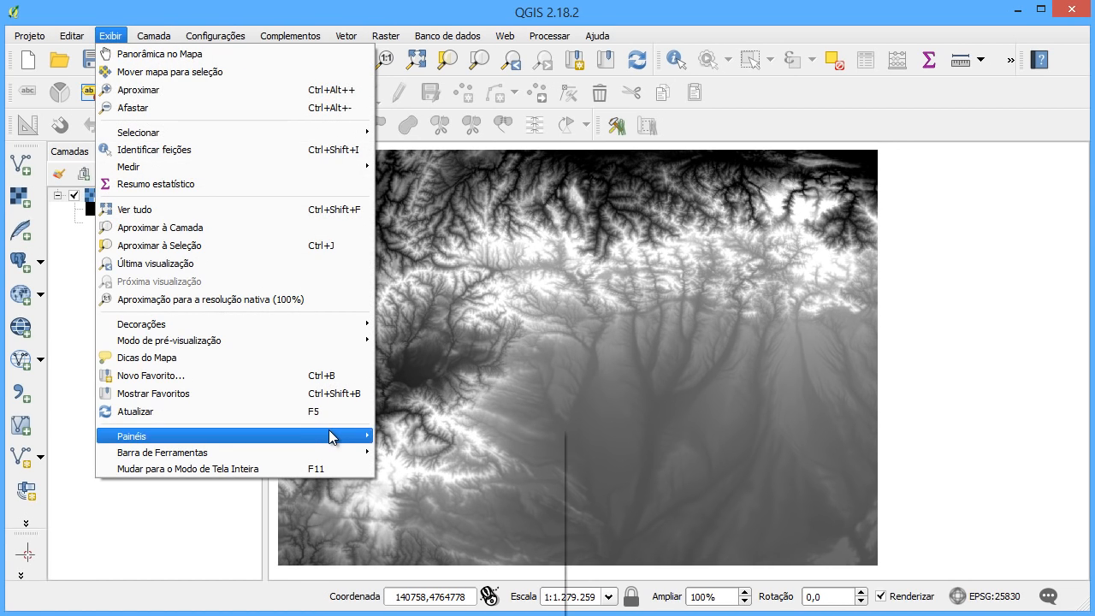
{"action": "mouse_move", "coordinate": [331, 437]}
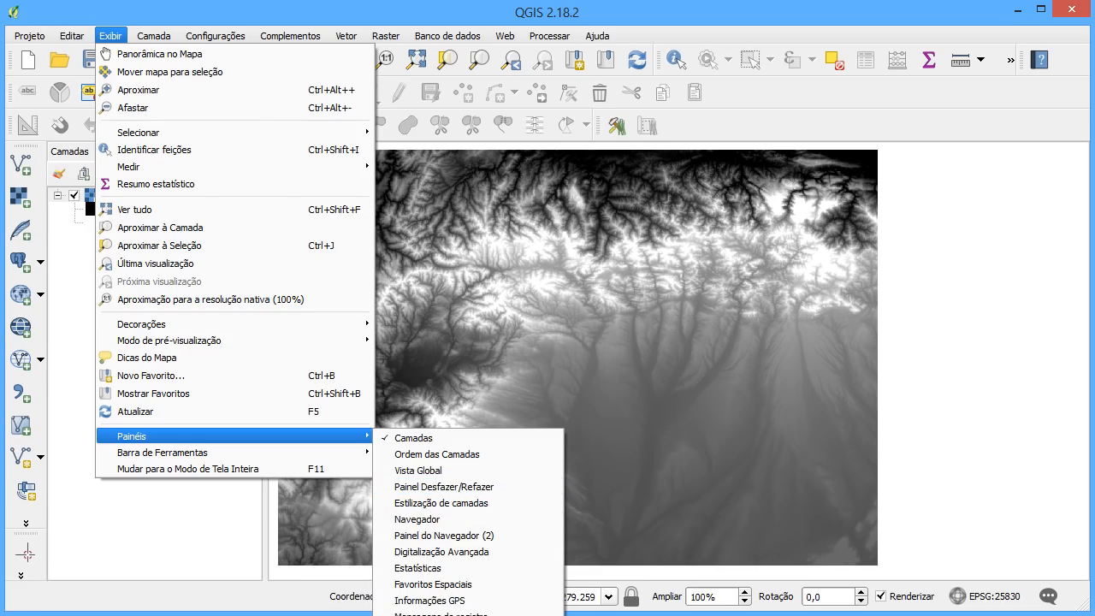
{"action": "left_click", "coordinate": [445, 615]}
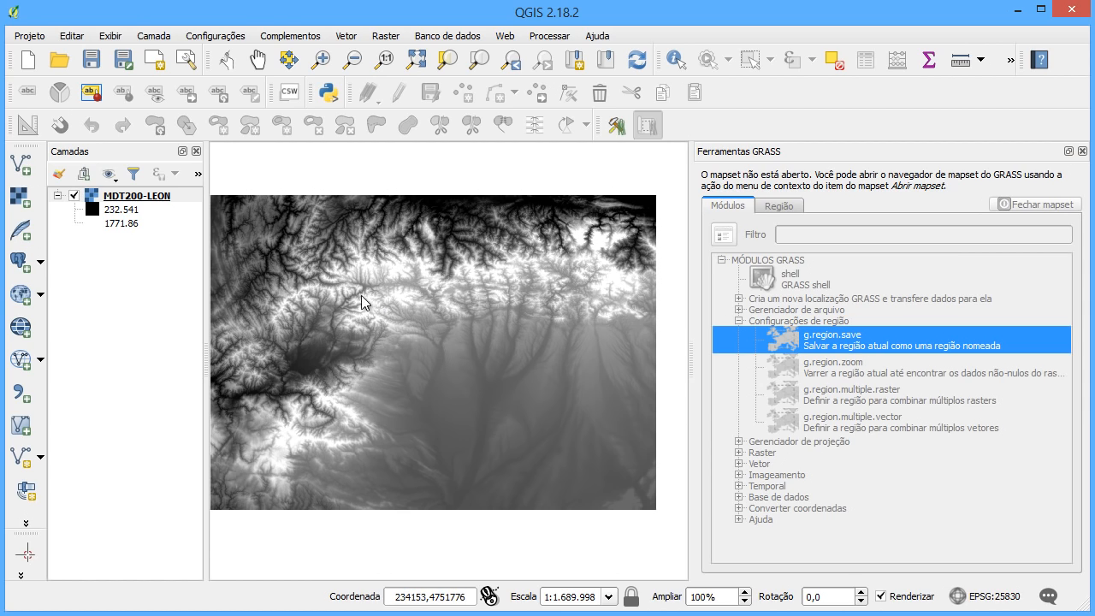
{"action": "right_click", "coordinate": [148, 197]}
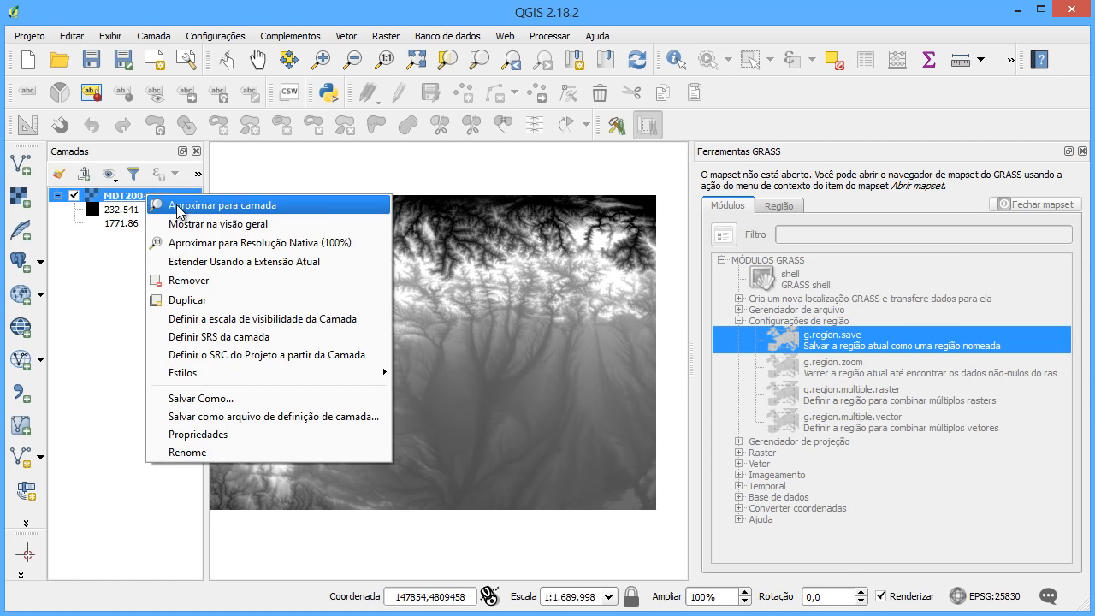
{"action": "left_click", "coordinate": [248, 210]}
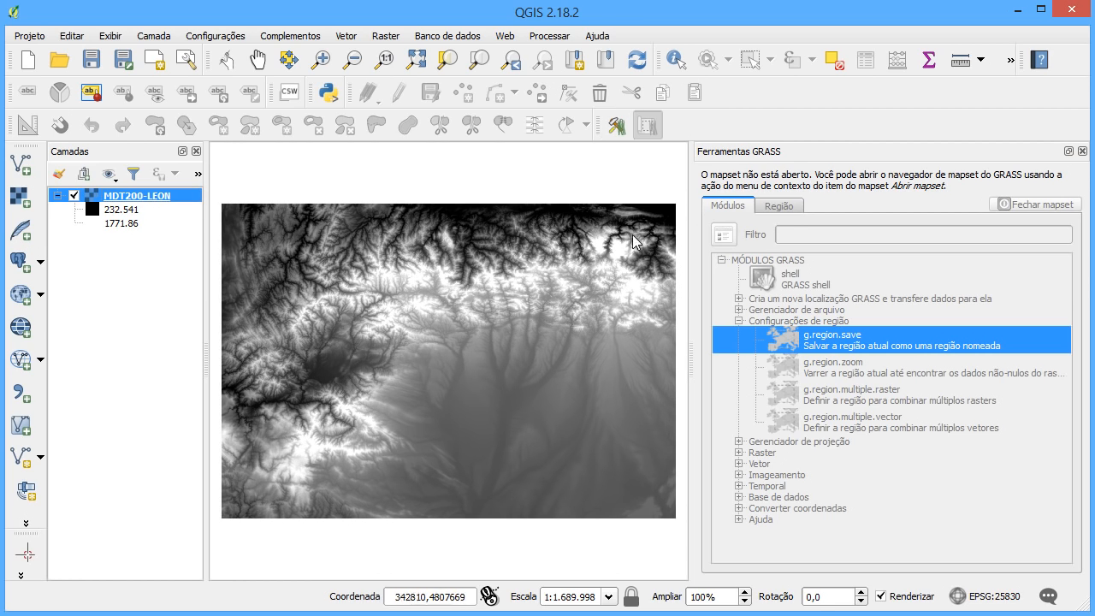
Examine the MDT200-LEON layer's metadata properties down to its coordinate system, close them without changes, and check the map coordinates
{"action": "right_click", "coordinate": [141, 197]}
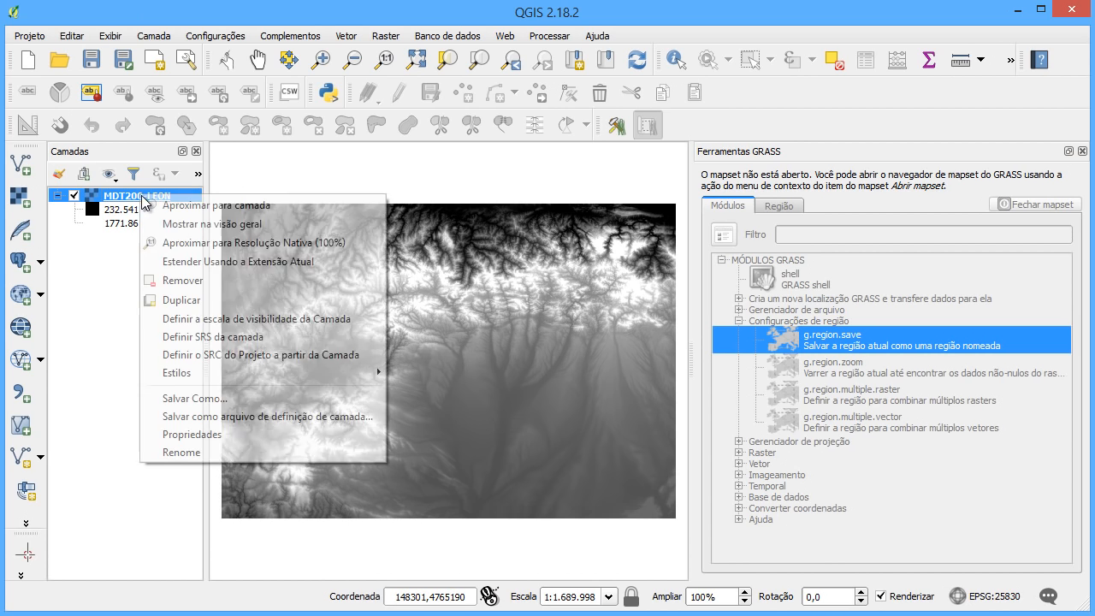
{"action": "left_click", "coordinate": [283, 432]}
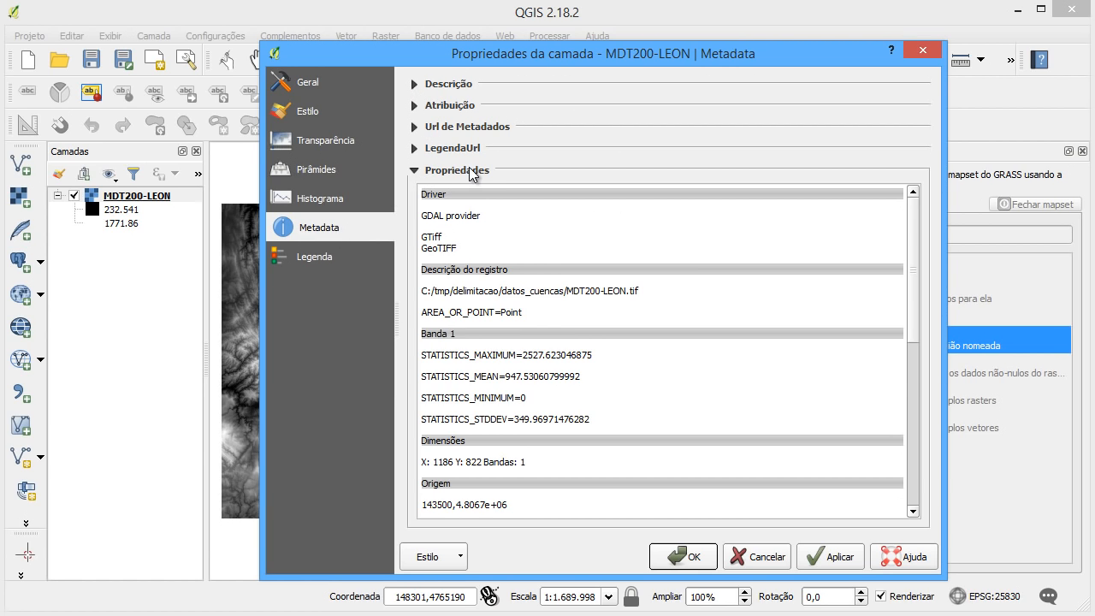
{"action": "scroll", "coordinate": [514, 256], "scroll_direction": "down", "scroll_amount": 4}
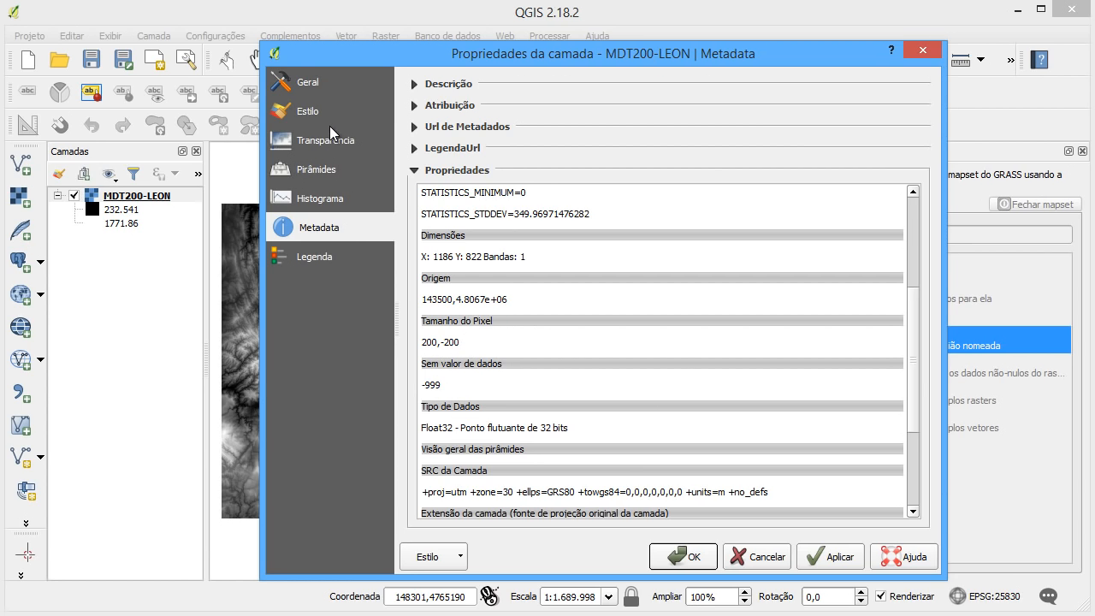
{"action": "left_click", "coordinate": [760, 554]}
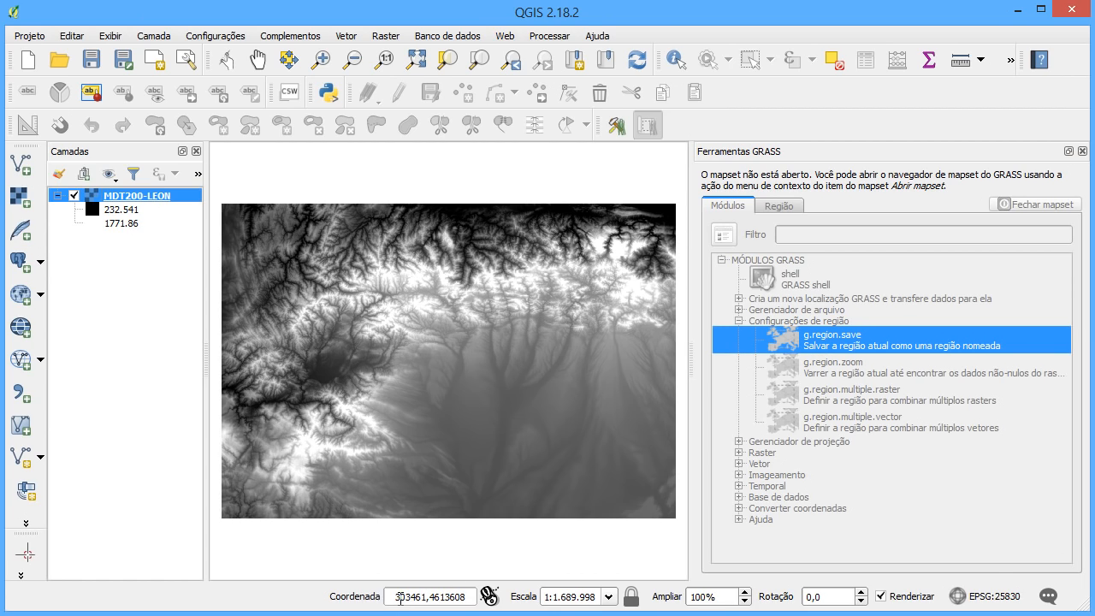
{"action": "left_click_drag", "start_coordinate": [400, 596], "coordinate": [467, 596]}
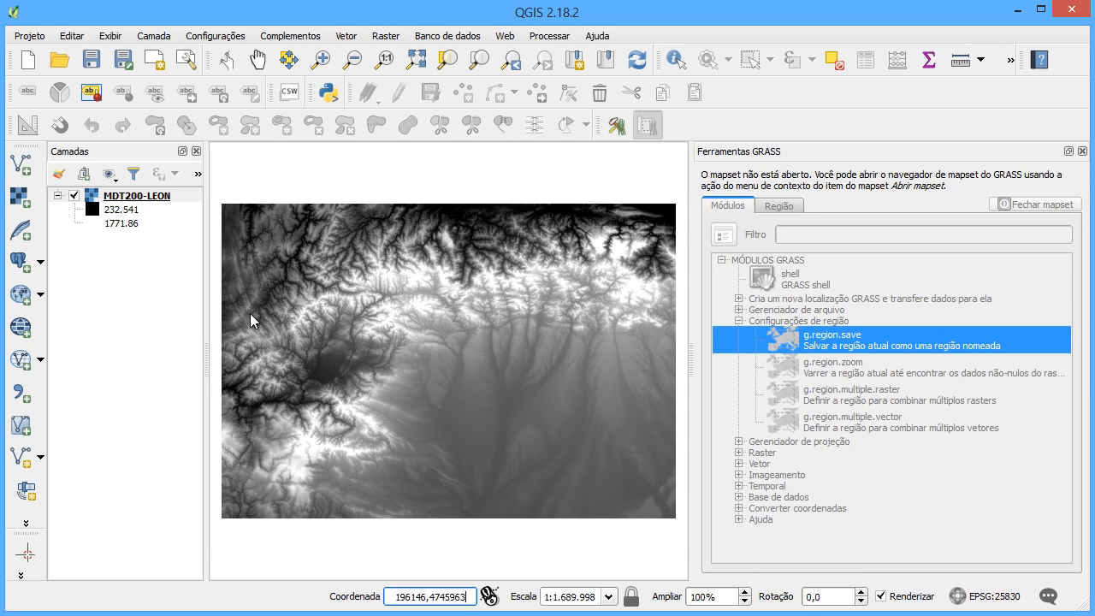
Start a new GRASS mapset and move its setup dialog to the centre of the window
{"action": "left_click", "coordinate": [293, 34]}
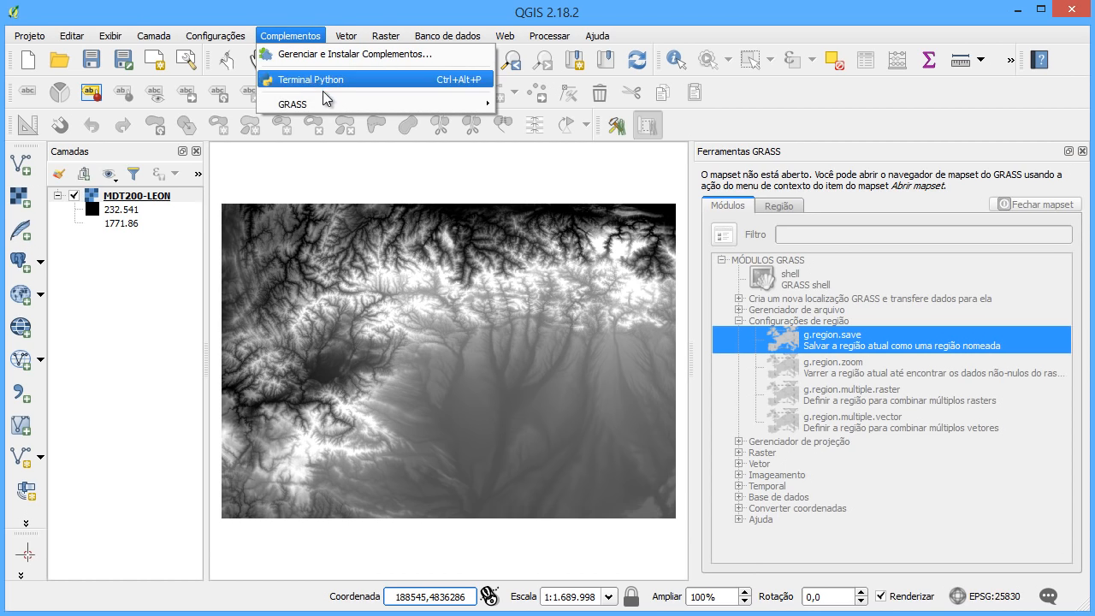
{"action": "mouse_move", "coordinate": [340, 105]}
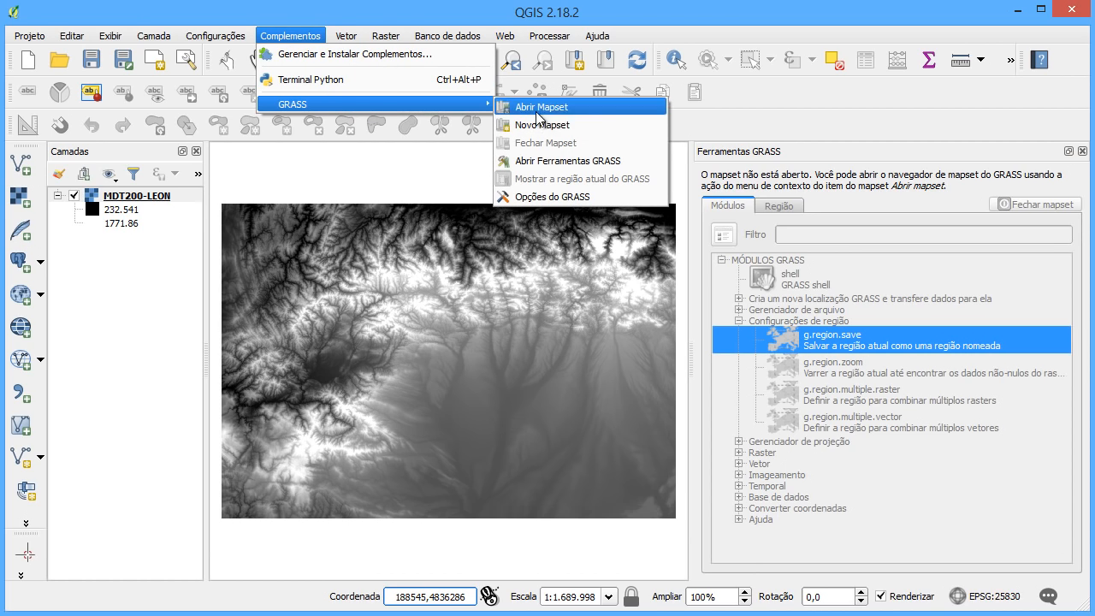
{"action": "left_click", "coordinate": [606, 122]}
{"action": "left_click_drag", "start_coordinate": [354, 113], "coordinate": [511, 115]}
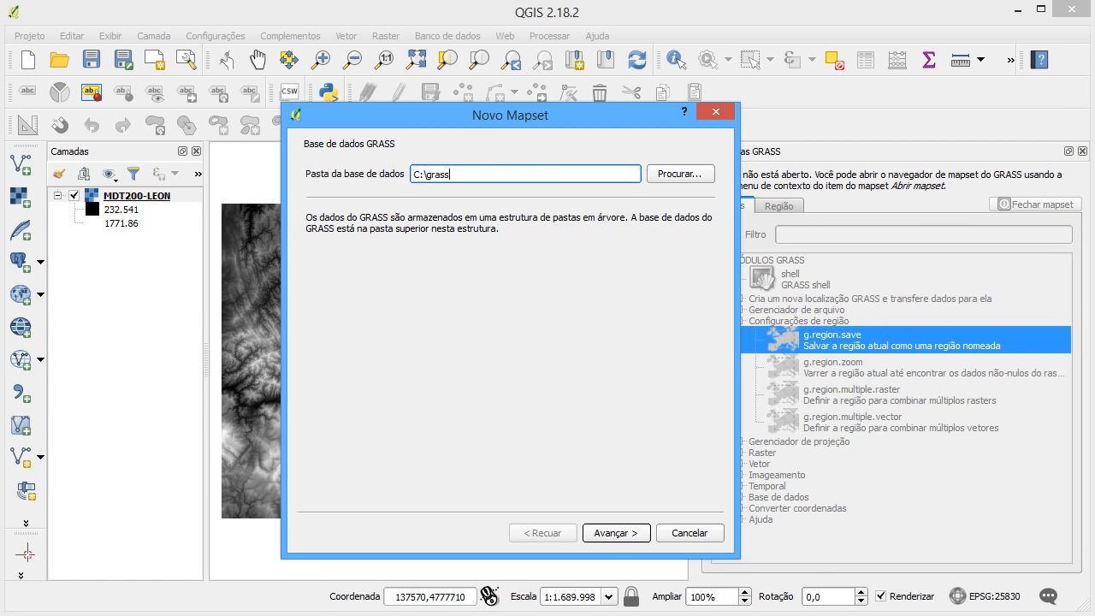
Create a folder named grass on drive C: in the file manager, open it, and return to the Novo Mapset dialog
{"action": "key", "text": "alt+Tab"}
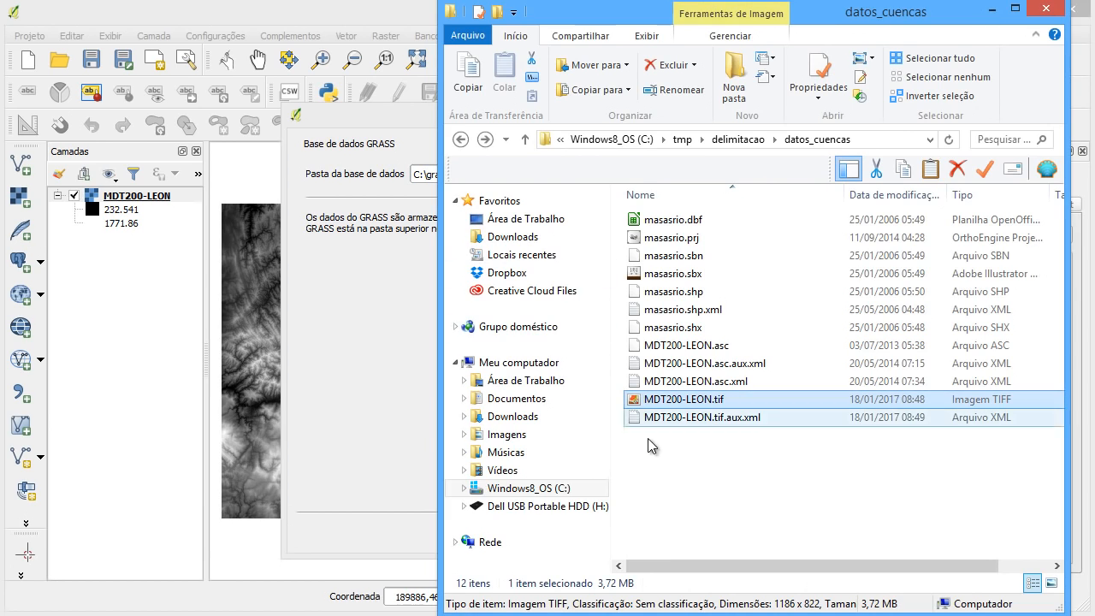
{"action": "left_click", "coordinate": [574, 489]}
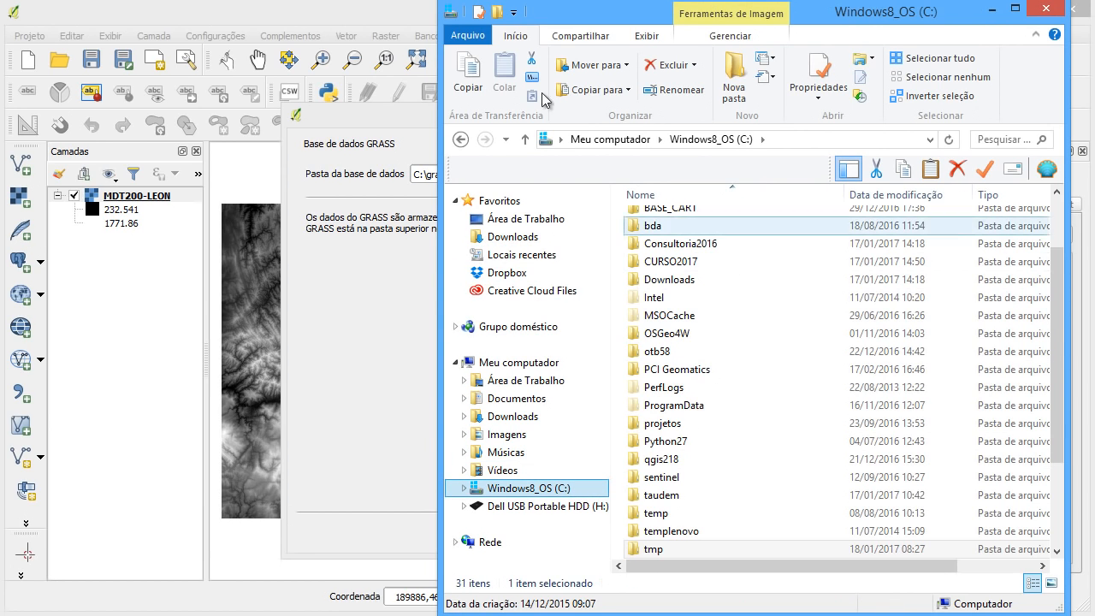
{"action": "left_click", "coordinate": [741, 79]}
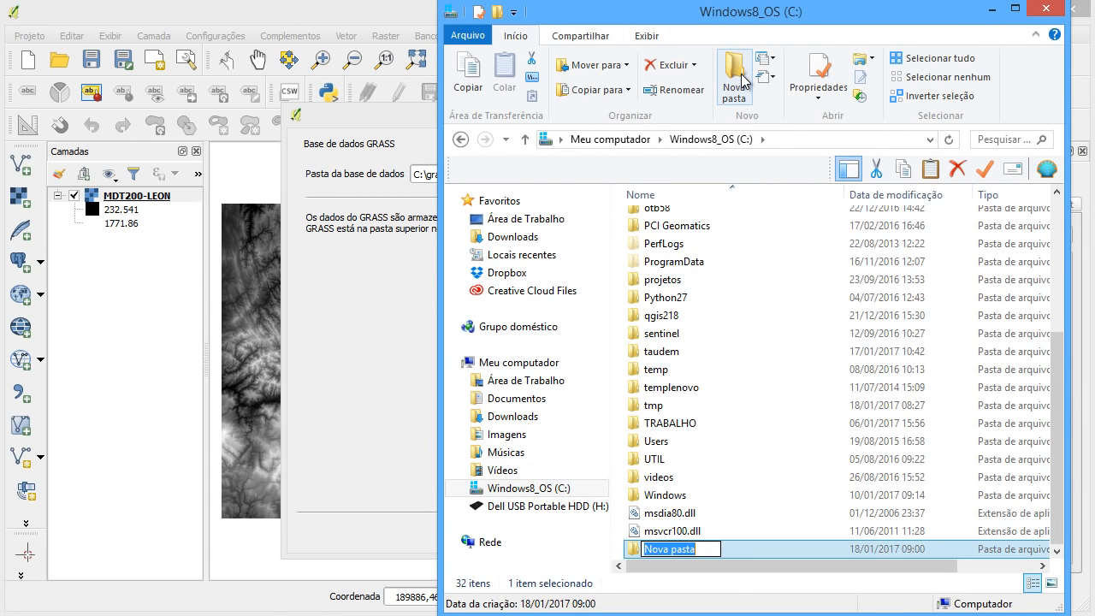
{"action": "type", "text": "grass"}
{"action": "key", "text": "Return"}
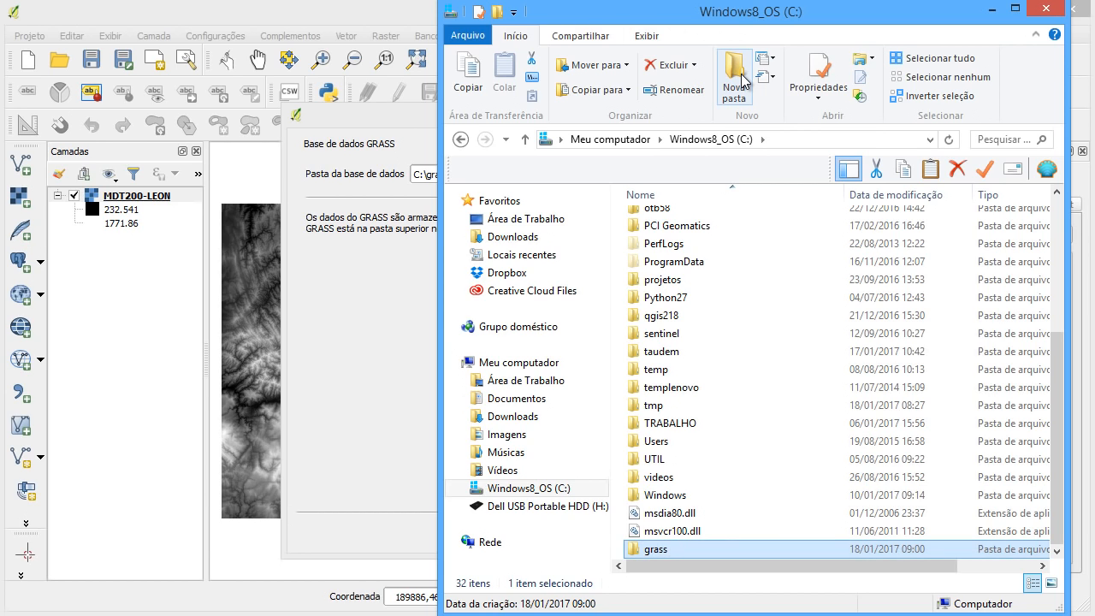
{"action": "double_click", "coordinate": [683, 550]}
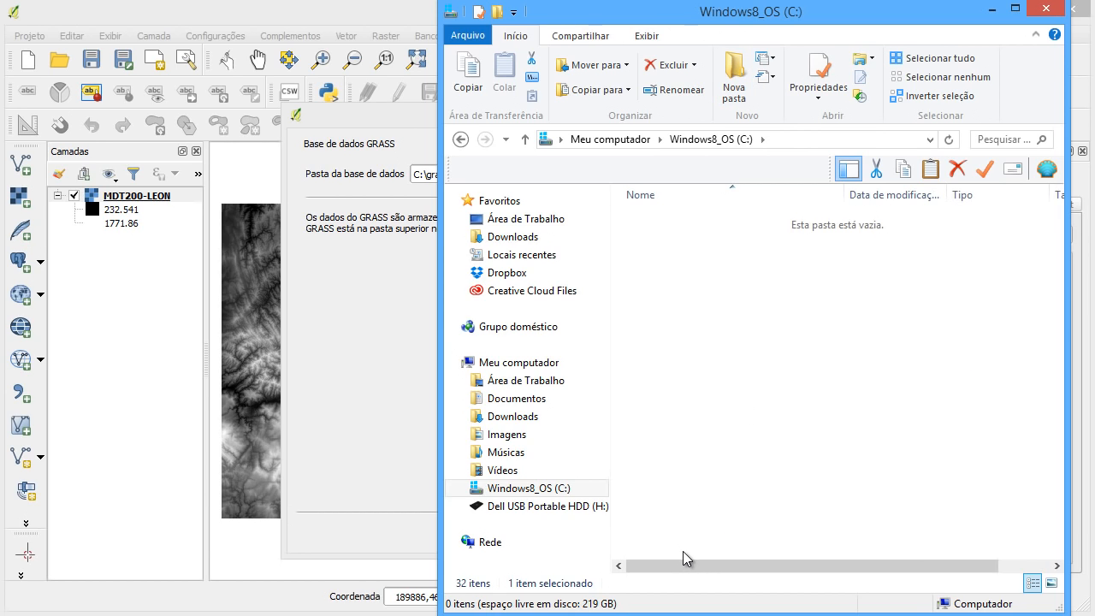
{"action": "left_click", "coordinate": [992, 9]}
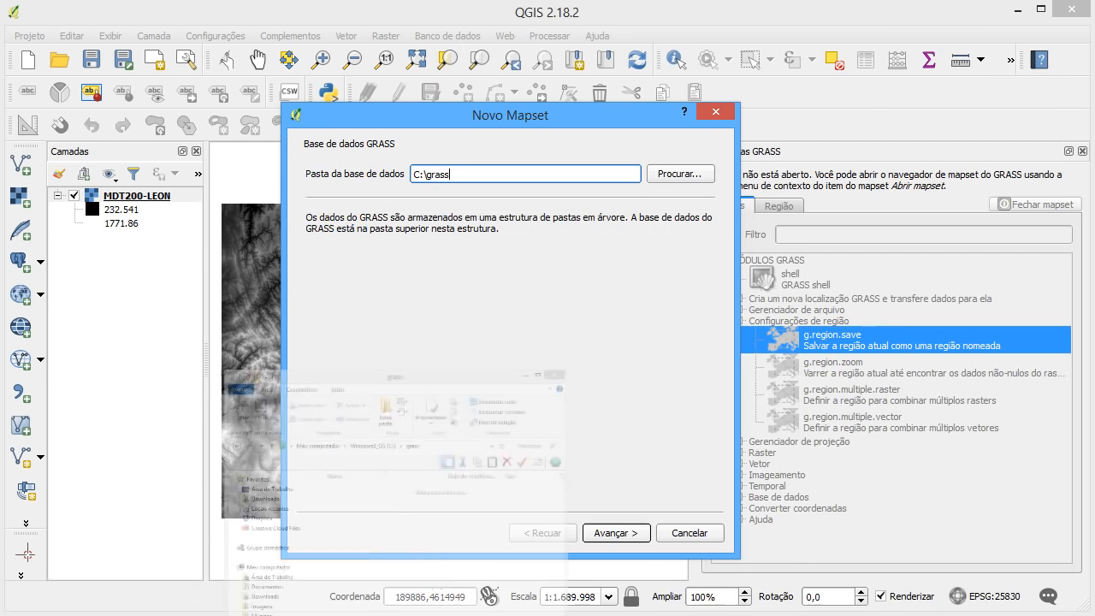
Choose C:\grass as the GRASS database folder and advance to the location settings
{"action": "left_click", "coordinate": [665, 176]}
{"action": "left_click", "coordinate": [351, 516]}
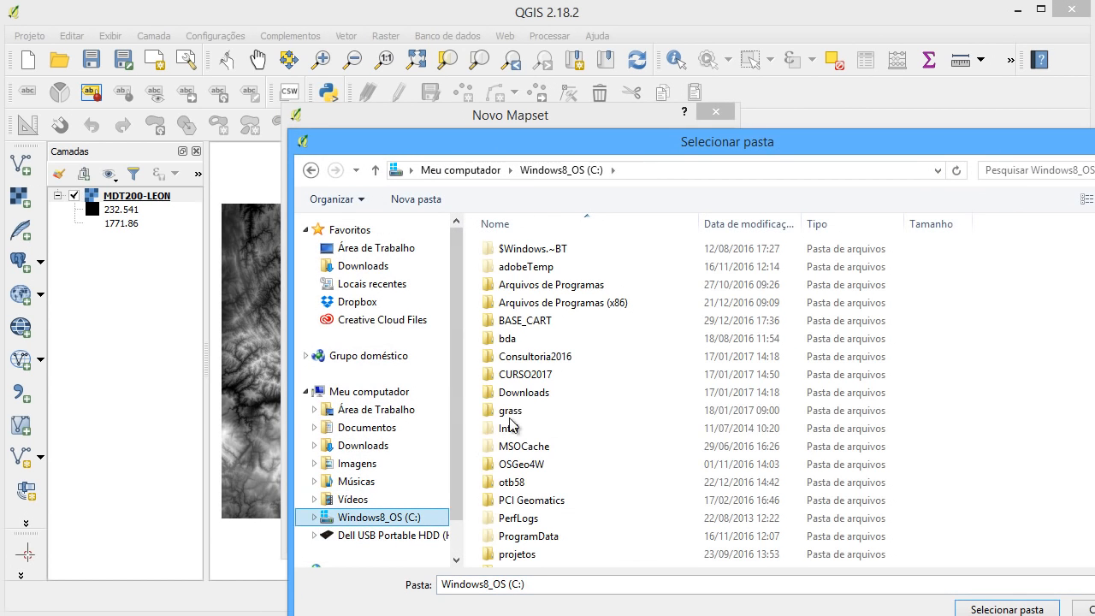
{"action": "left_click", "coordinate": [510, 411]}
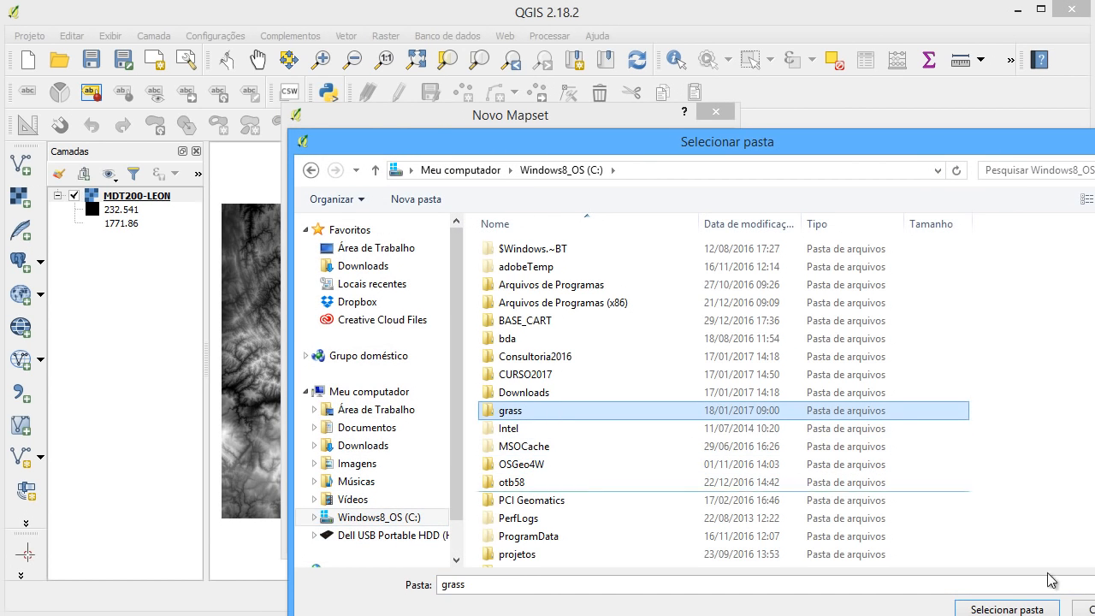
{"action": "left_click", "coordinate": [1009, 609]}
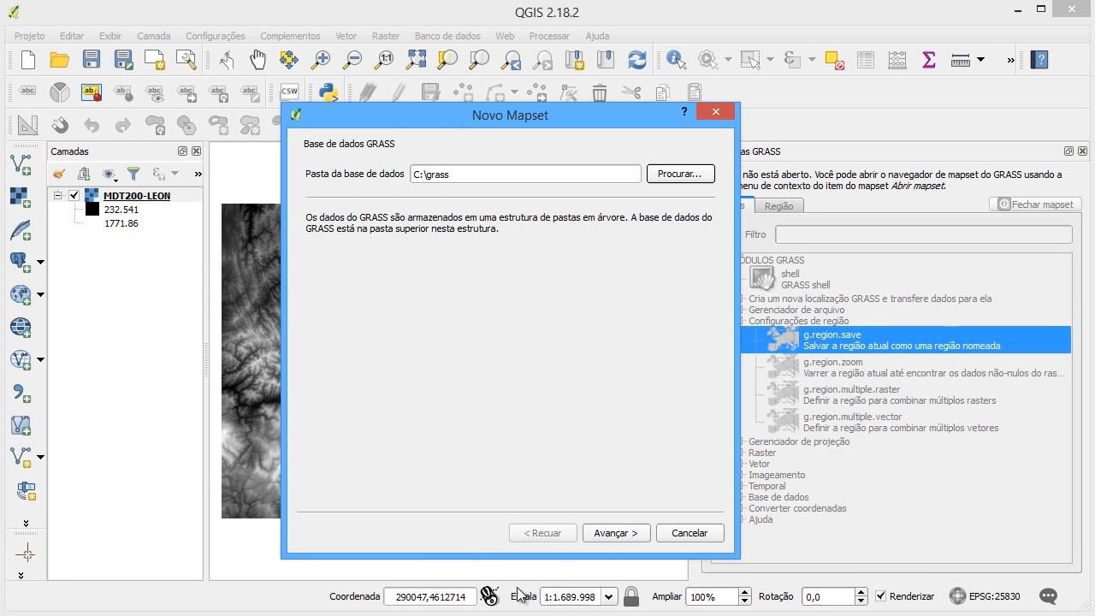
{"action": "left_click", "coordinate": [614, 537]}
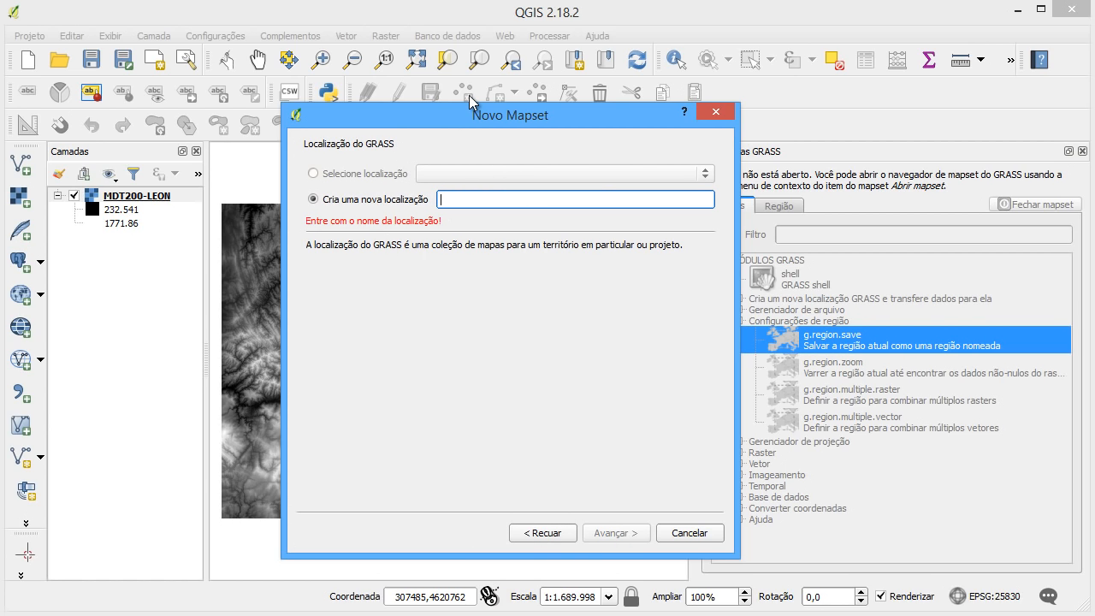
Name the new GRASS location Delimitacao and advance to the projection settings
{"action": "type", "text": "Delimi"}
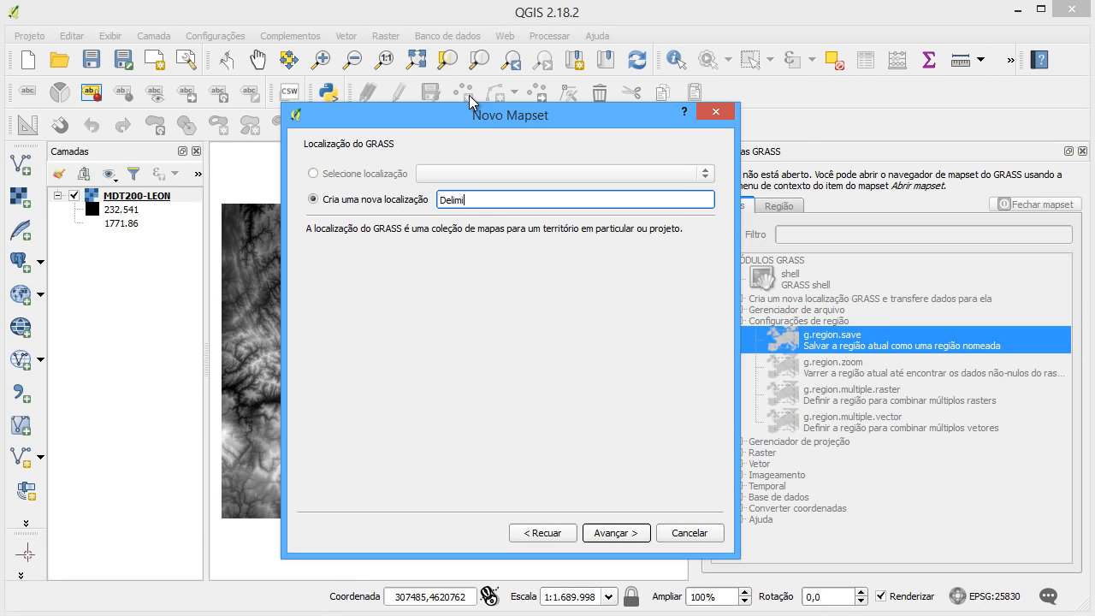
{"action": "type", "text": "tacao"}
{"action": "left_click", "coordinate": [611, 534]}
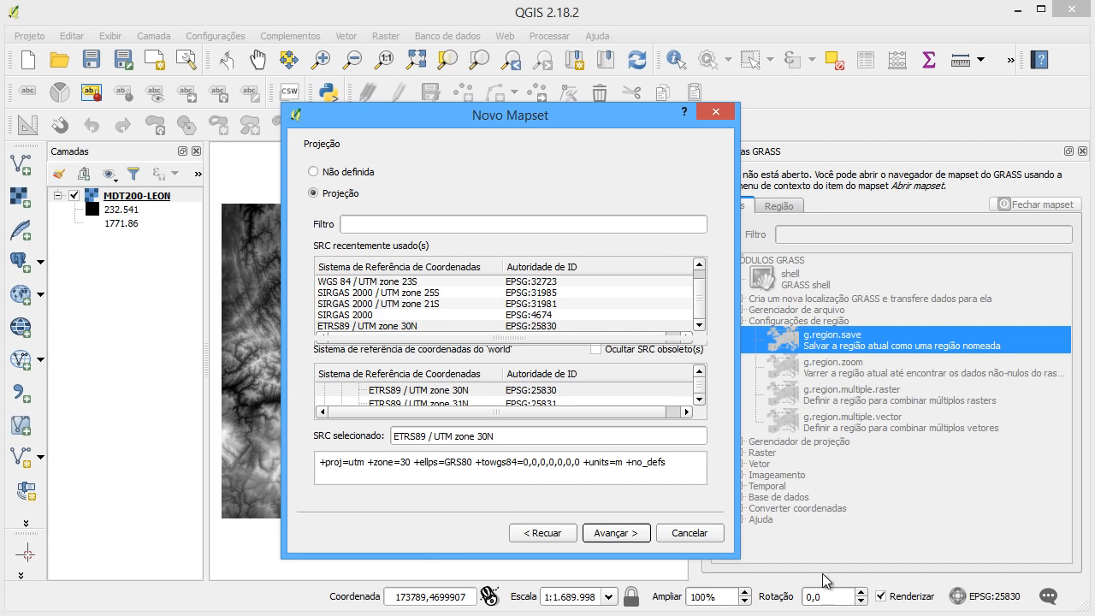
Set the location's projection to ETRS89 / UTM zone 30N (EPSG:25830), advance to the default region, and move the dialog aside
{"action": "left_click", "coordinate": [530, 325]}
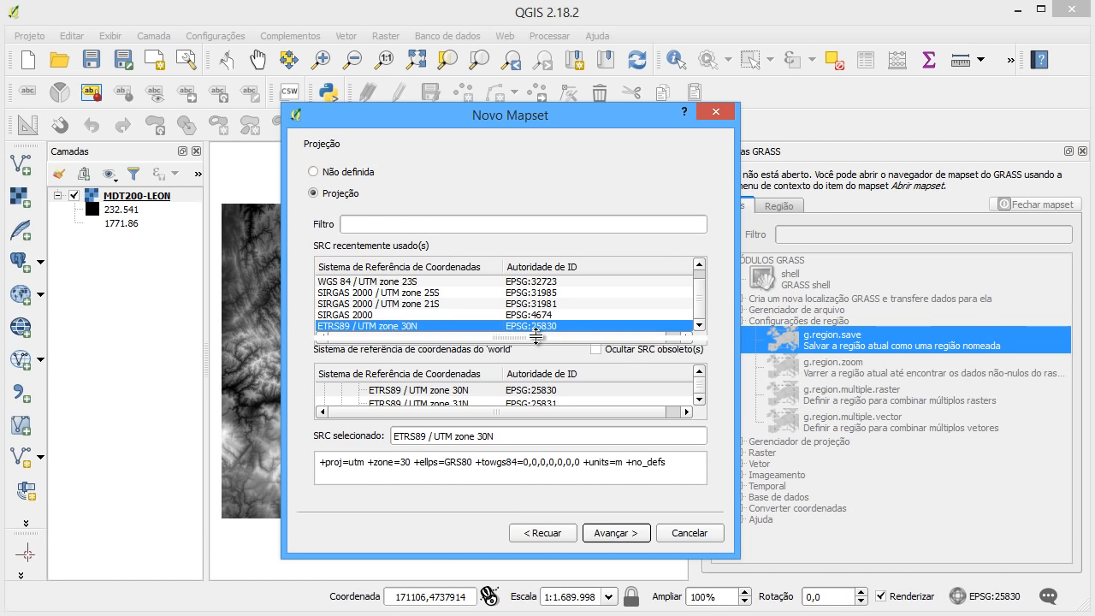
{"action": "left_click", "coordinate": [386, 225]}
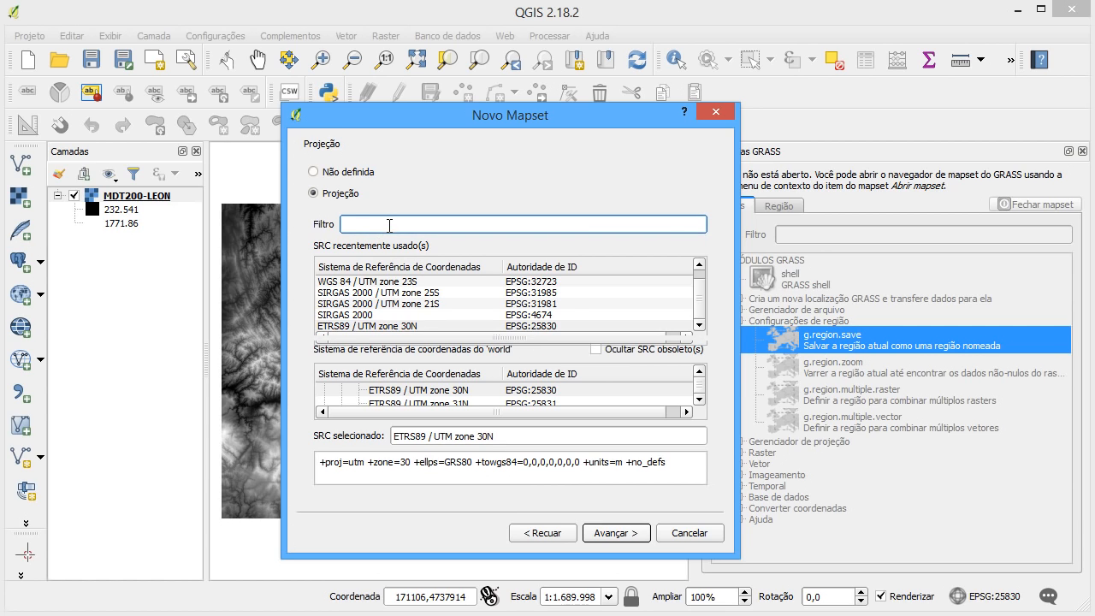
{"action": "type", "text": "25830"}
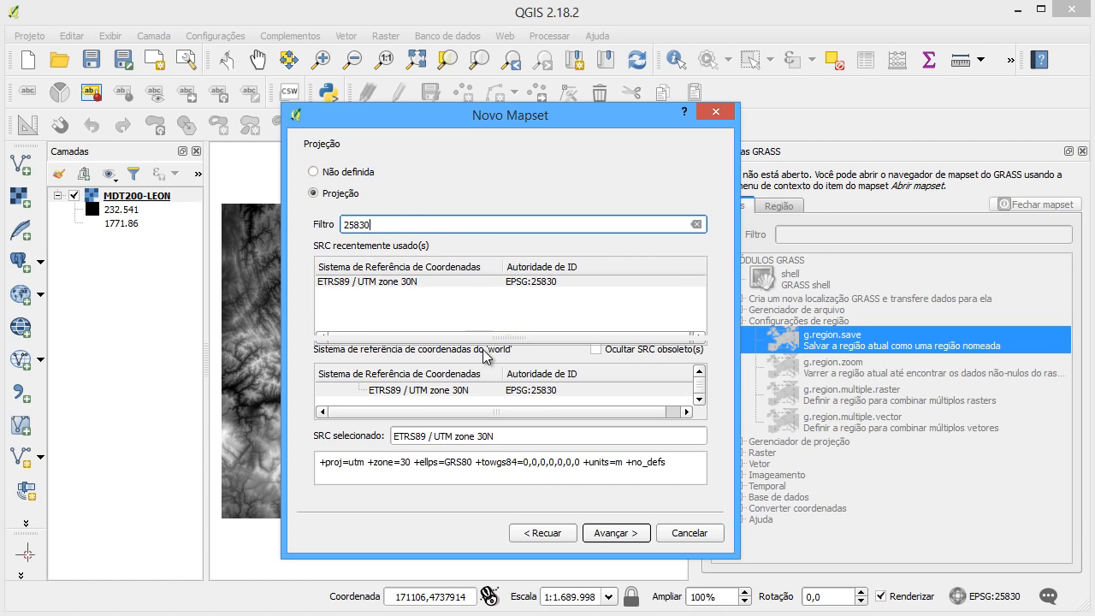
{"action": "left_click", "coordinate": [462, 390]}
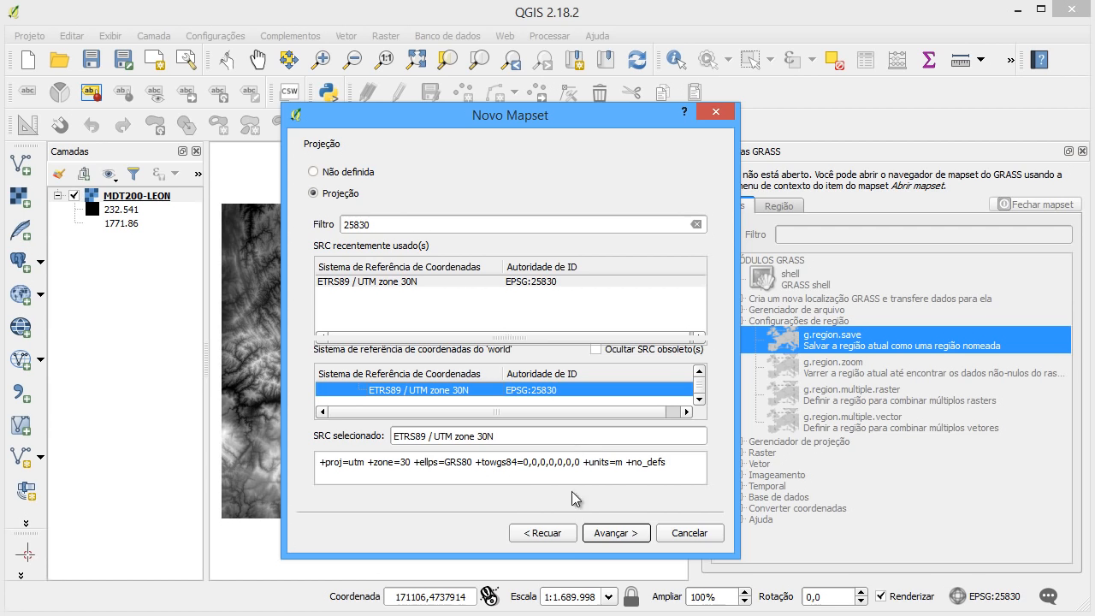
{"action": "left_click", "coordinate": [614, 533]}
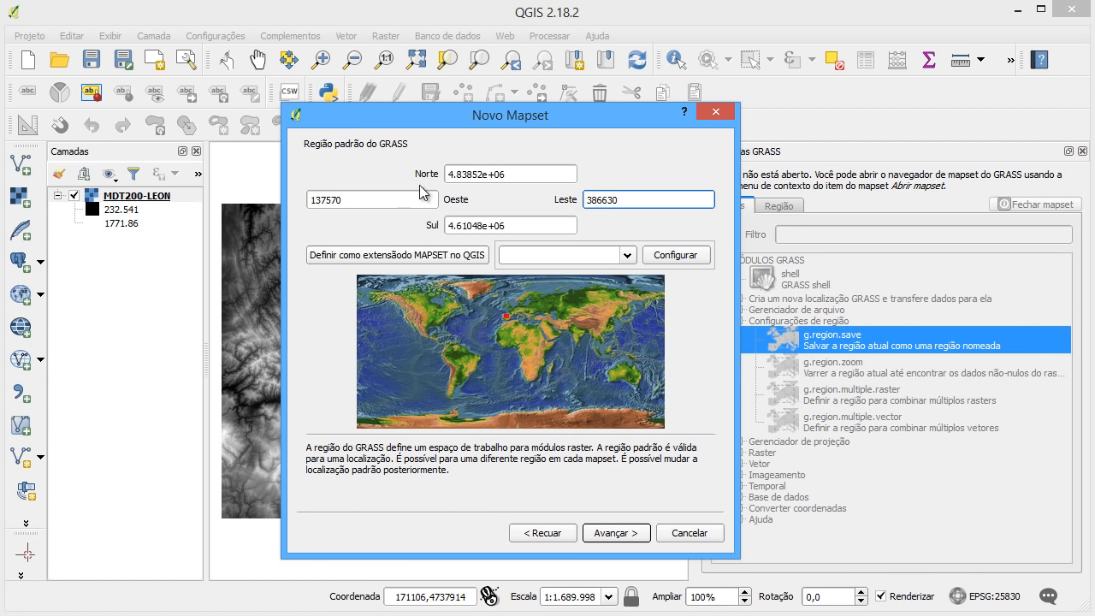
{"action": "left_click_drag", "start_coordinate": [436, 122], "coordinate": [687, 110]}
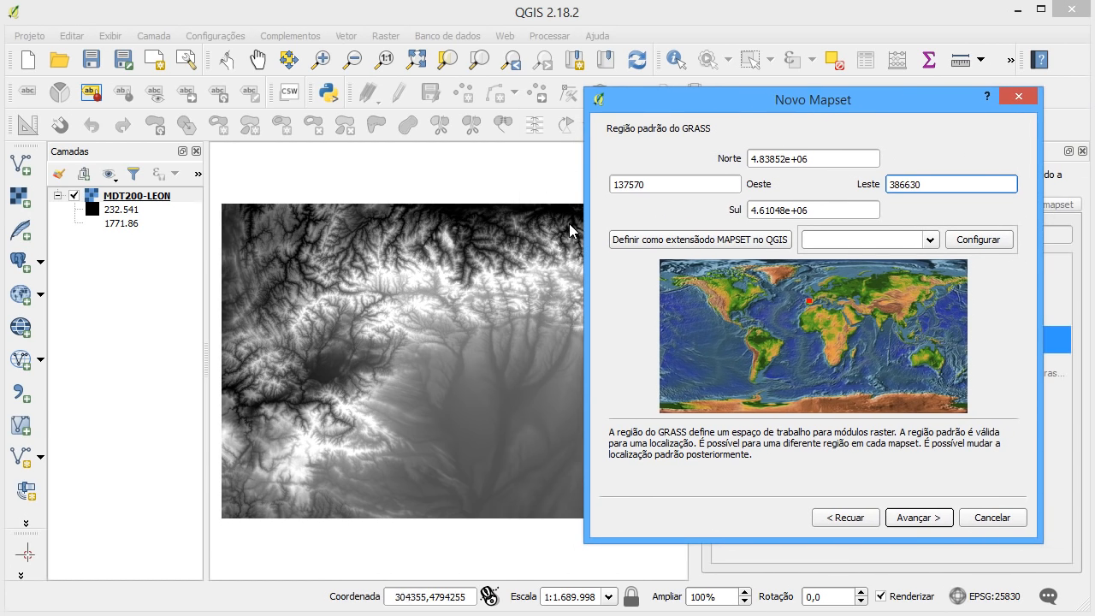
Set the GRASS default region to the current QGIS map extent and advance to the mapset naming page
{"action": "left_click", "coordinate": [686, 243]}
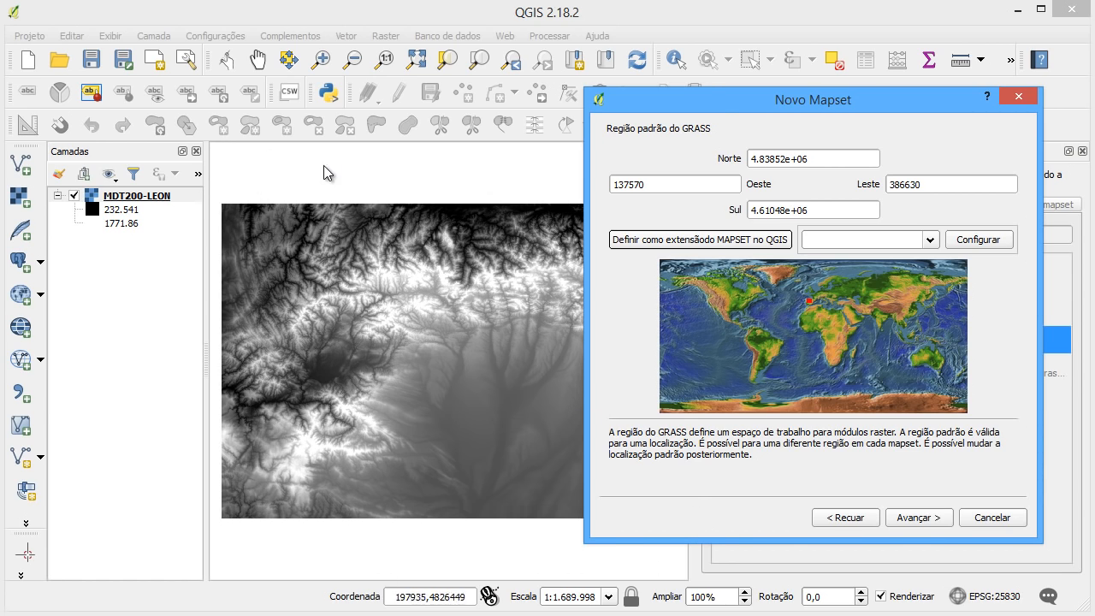
{"action": "left_click_drag", "start_coordinate": [724, 100], "coordinate": [637, 96]}
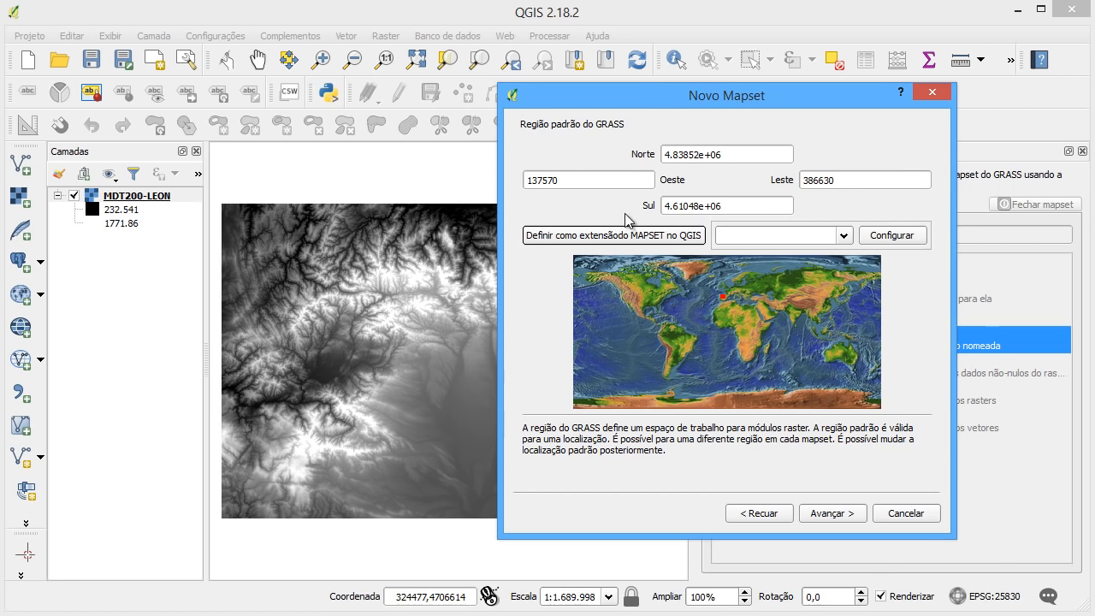
{"action": "left_click", "coordinate": [829, 513]}
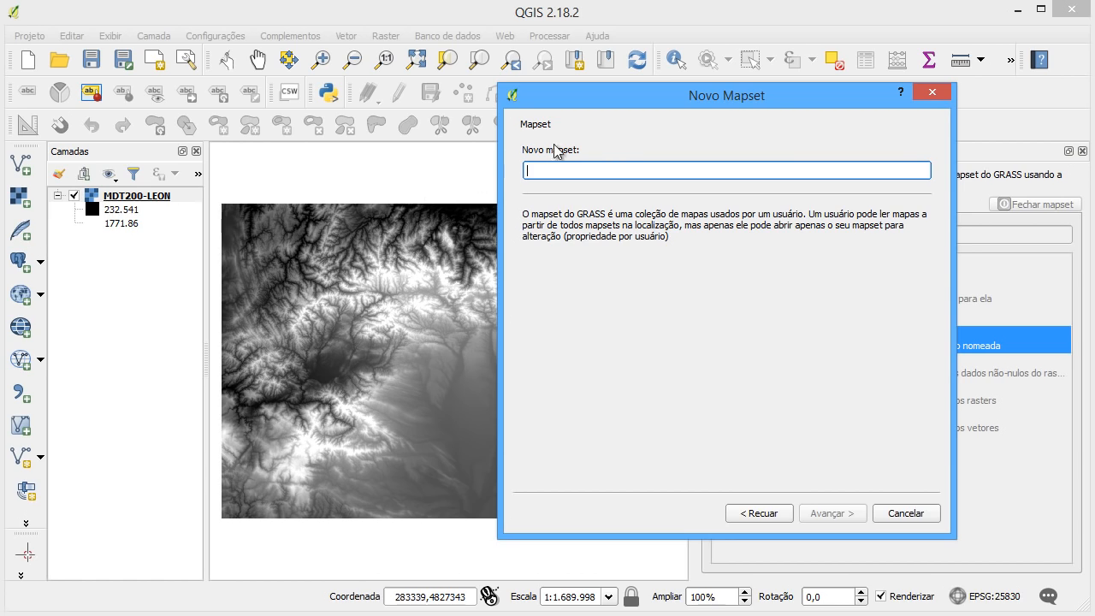
Name the new mapset MDT200_LEON and advance to the summary
{"action": "type", "text": "MDT"}
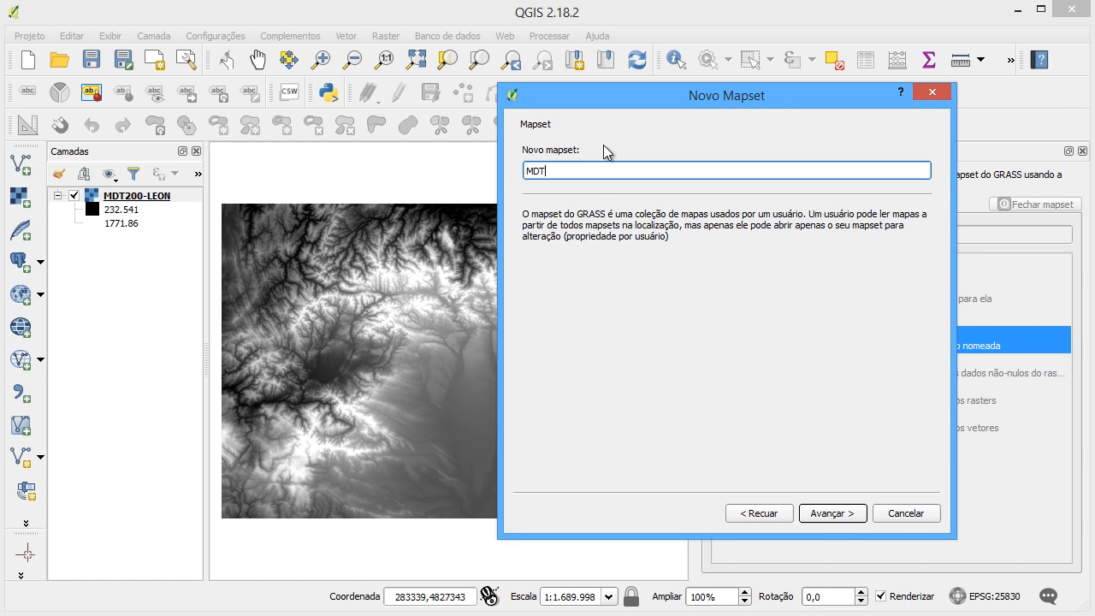
{"action": "type", "text": "200_LEON"}
{"action": "left_click", "coordinate": [841, 512]}
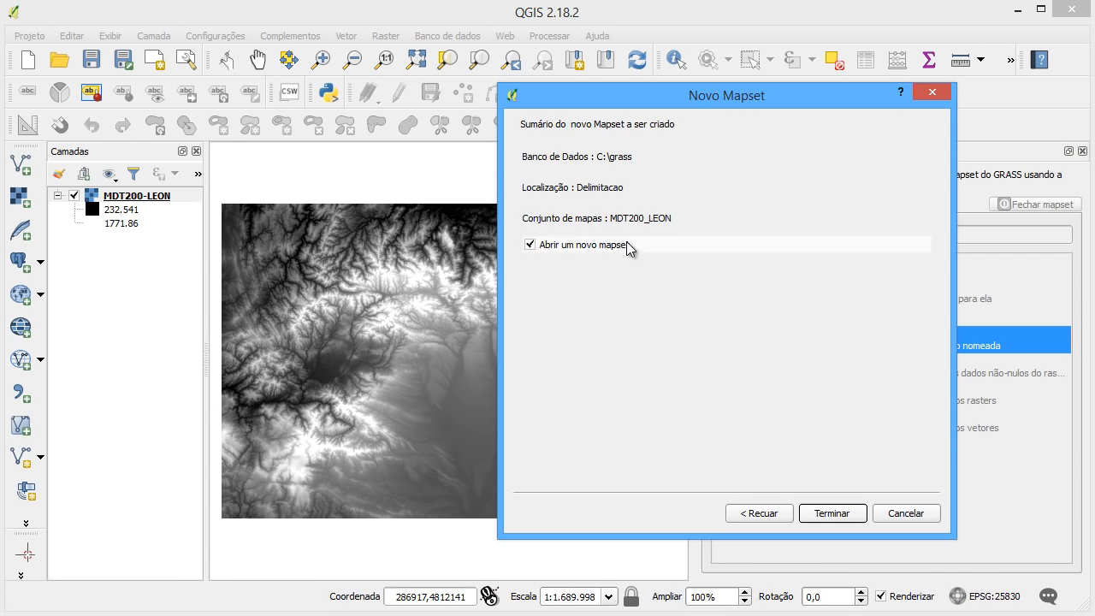
Go back to the default region settings, reapply the current QGIS extent, and advance again to the mapset summary
{"action": "left_click", "coordinate": [752, 513]}
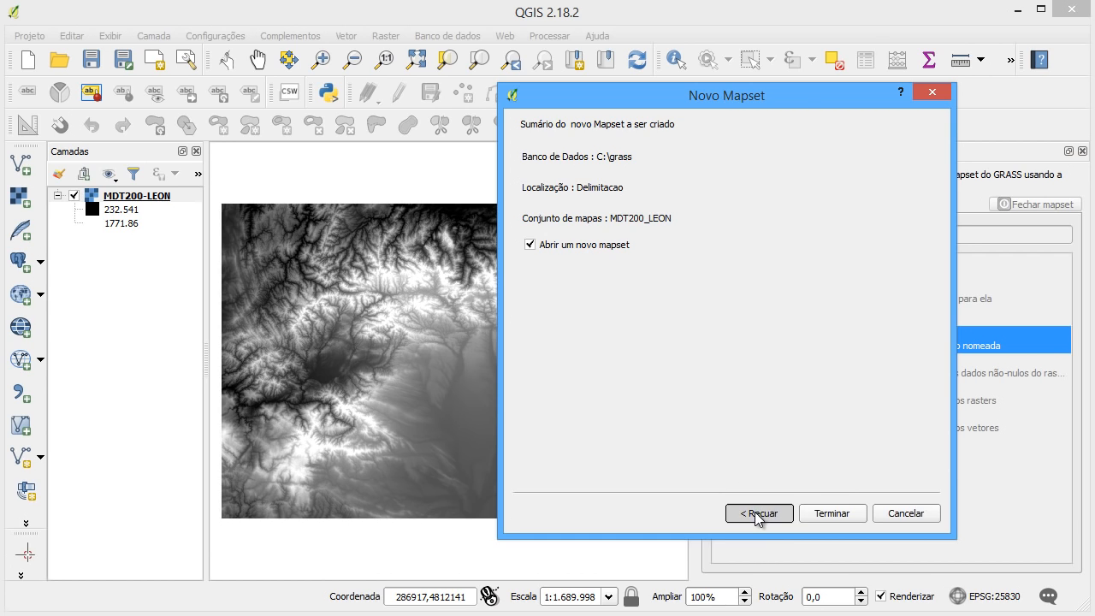
{"action": "left_click", "coordinate": [746, 513]}
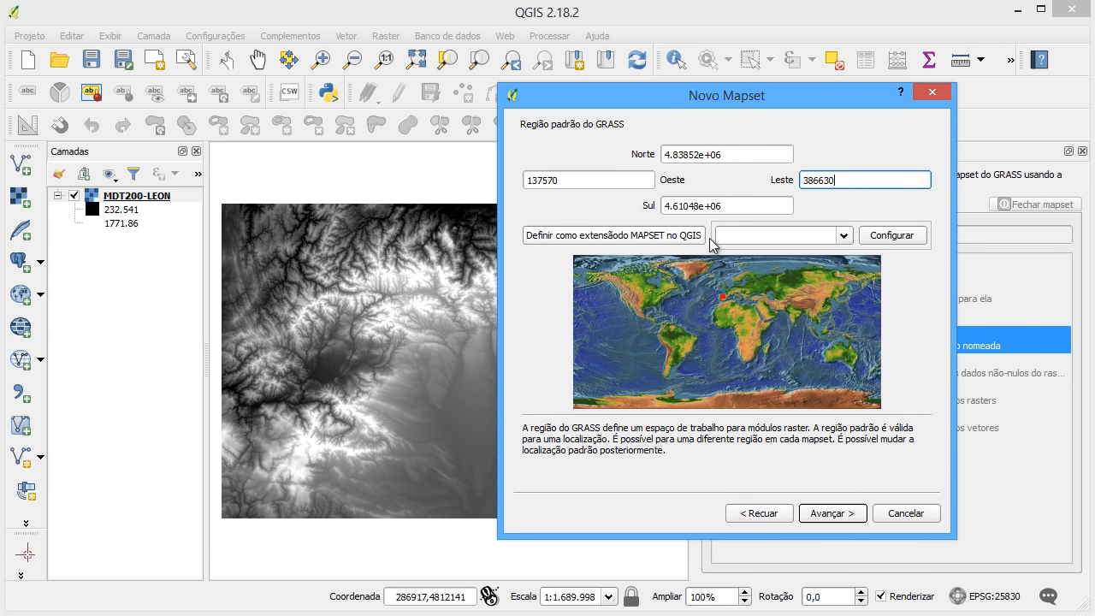
{"action": "left_click", "coordinate": [894, 237]}
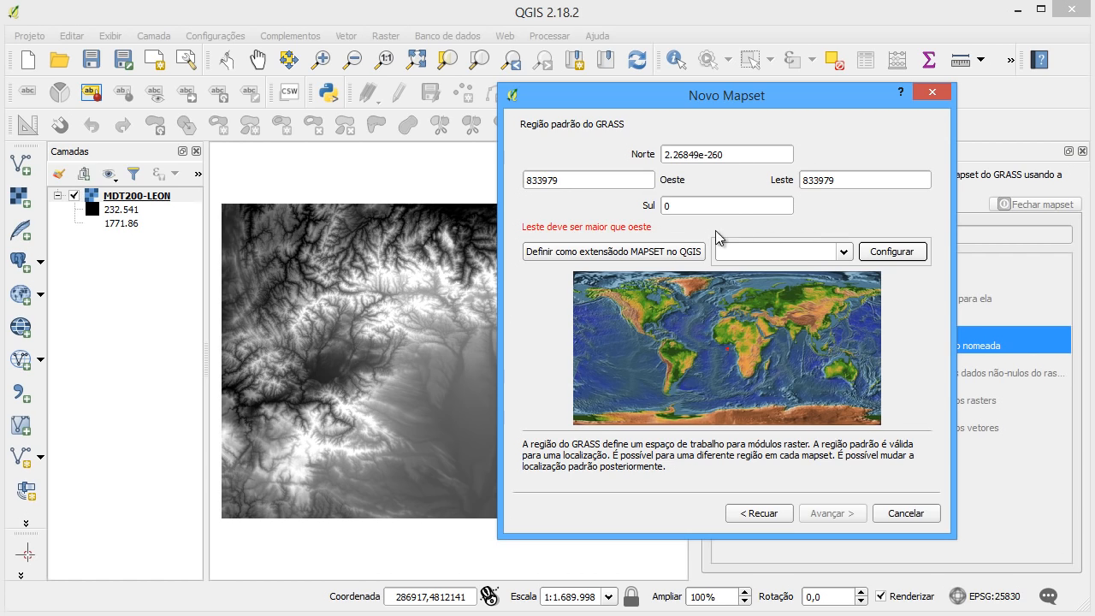
{"action": "left_click", "coordinate": [641, 254]}
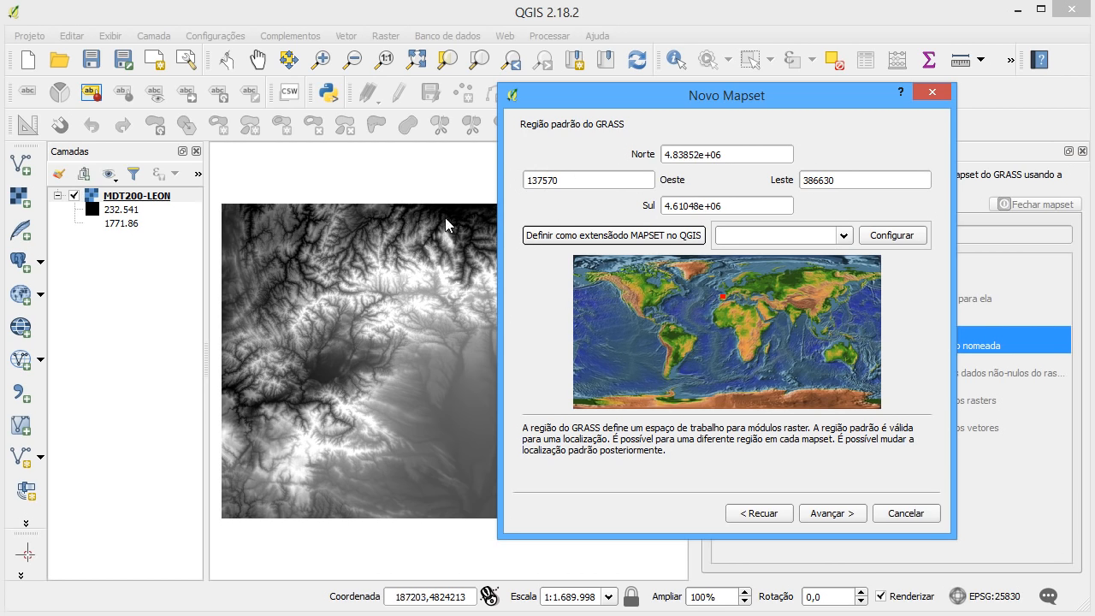
{"action": "left_click_drag", "start_coordinate": [640, 95], "coordinate": [712, 95]}
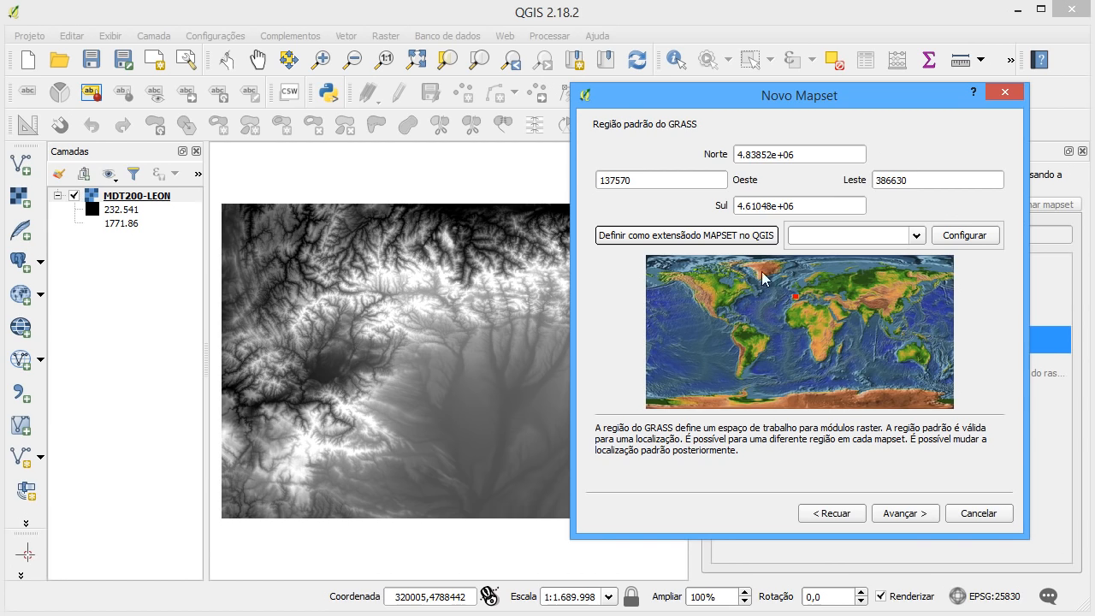
{"action": "left_click", "coordinate": [897, 514]}
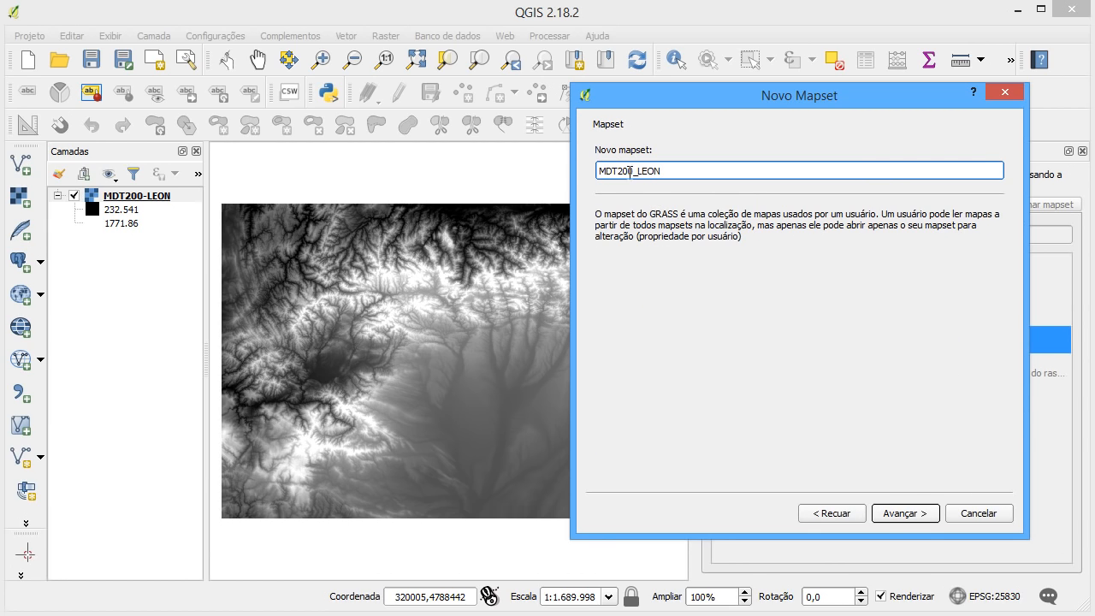
{"action": "left_click", "coordinate": [902, 515]}
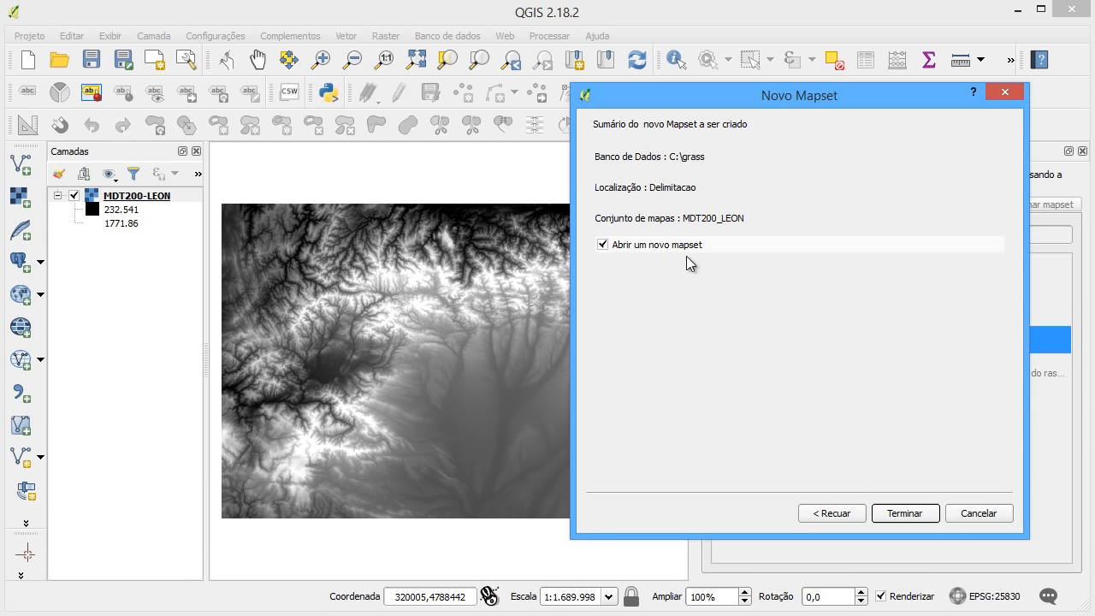
Finish creating the mapset with it opened for work, dismiss the notice, and collapse the region settings module group
{"action": "left_click", "coordinate": [908, 514]}
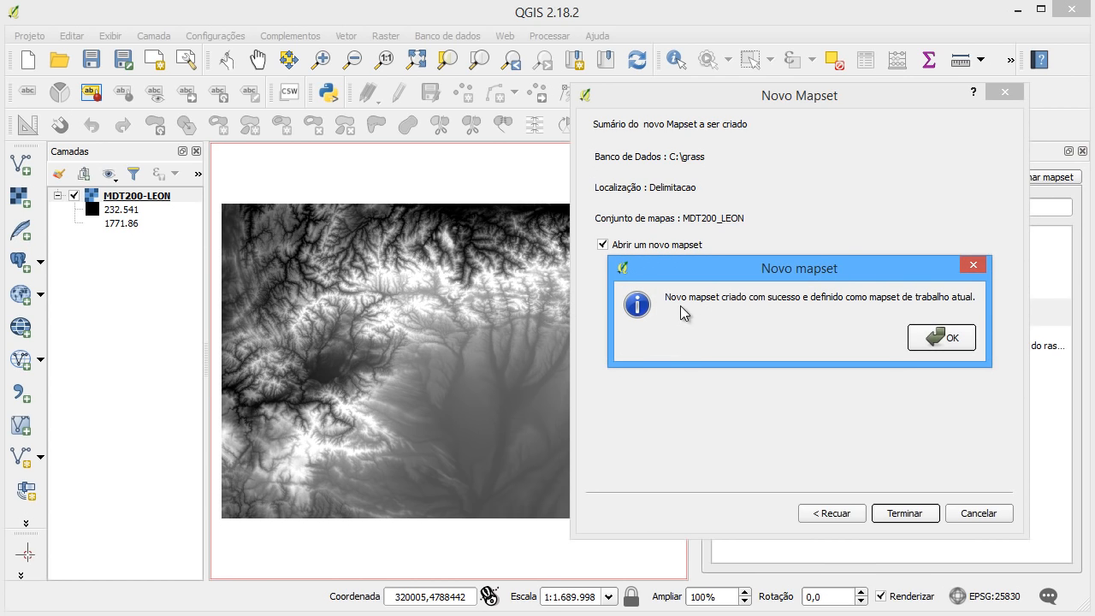
{"action": "left_click", "coordinate": [938, 337]}
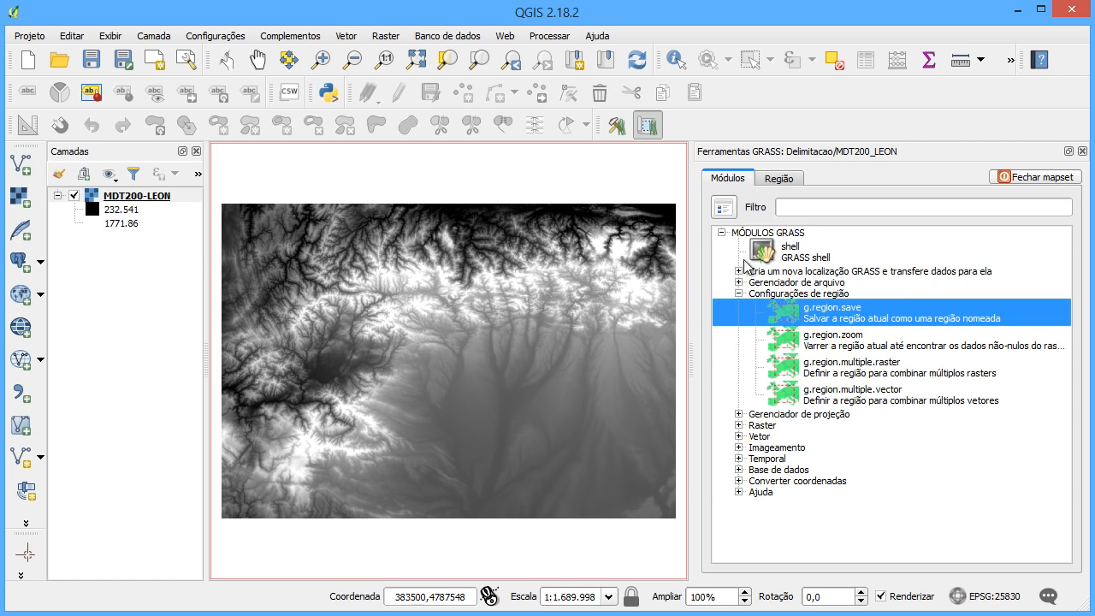
{"action": "left_click", "coordinate": [740, 294]}
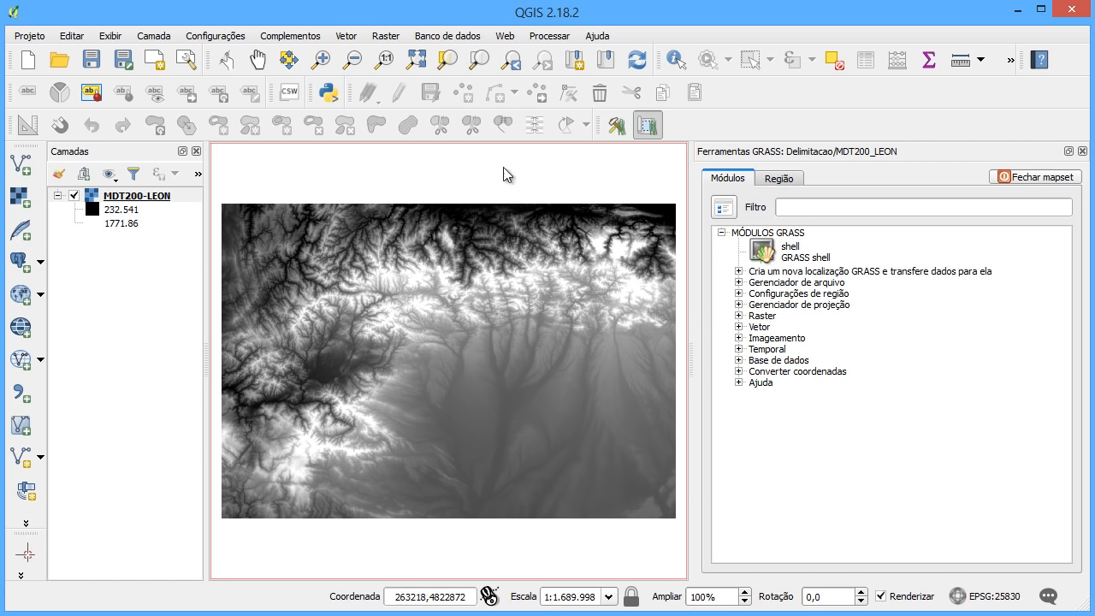
Examine the mapset's region extent and resolution settings and the region configuration modules, ending on the region settings
{"action": "left_click", "coordinate": [794, 178]}
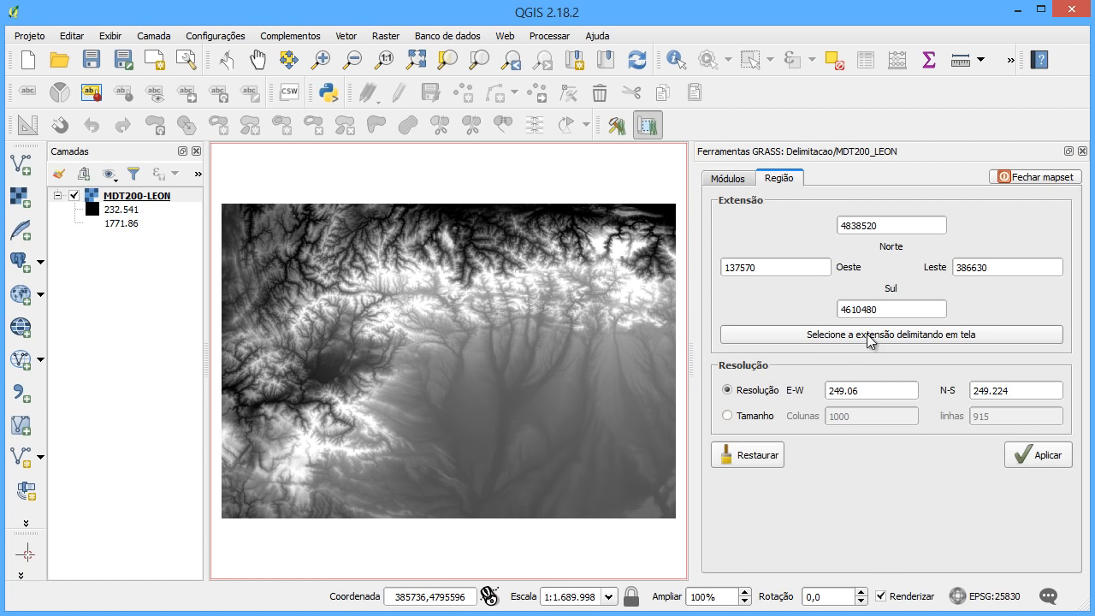
{"action": "double_click", "coordinate": [867, 390]}
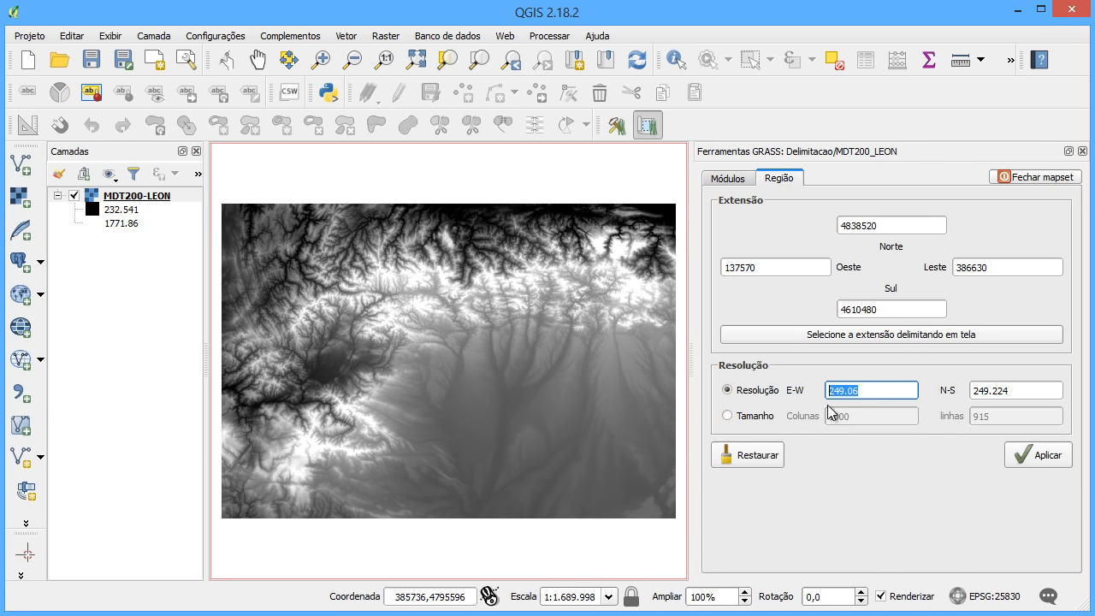
{"action": "left_click", "coordinate": [718, 180]}
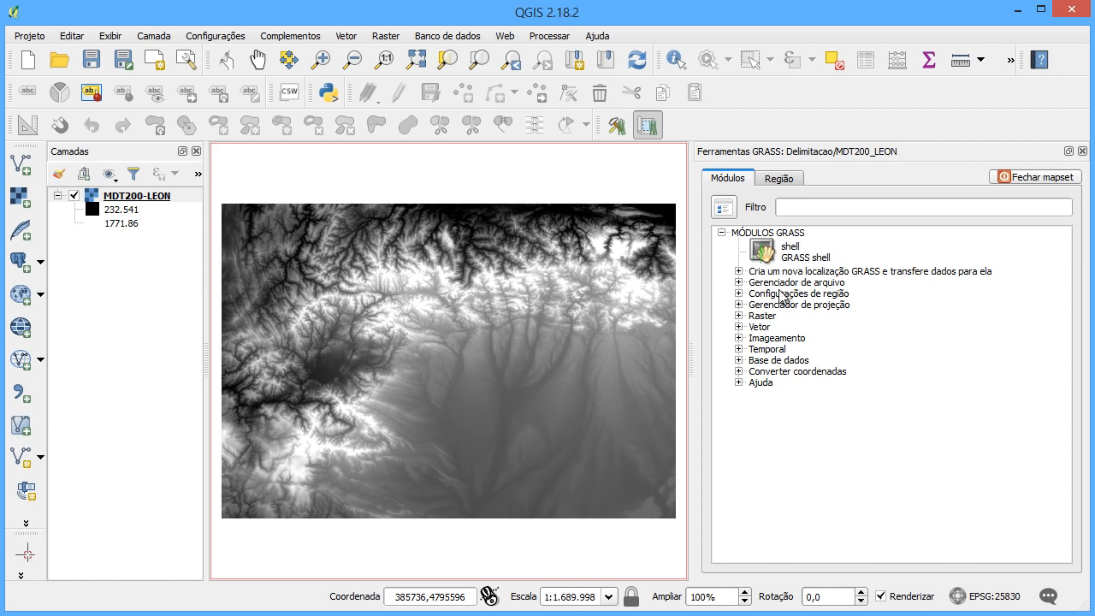
{"action": "double_click", "coordinate": [760, 293]}
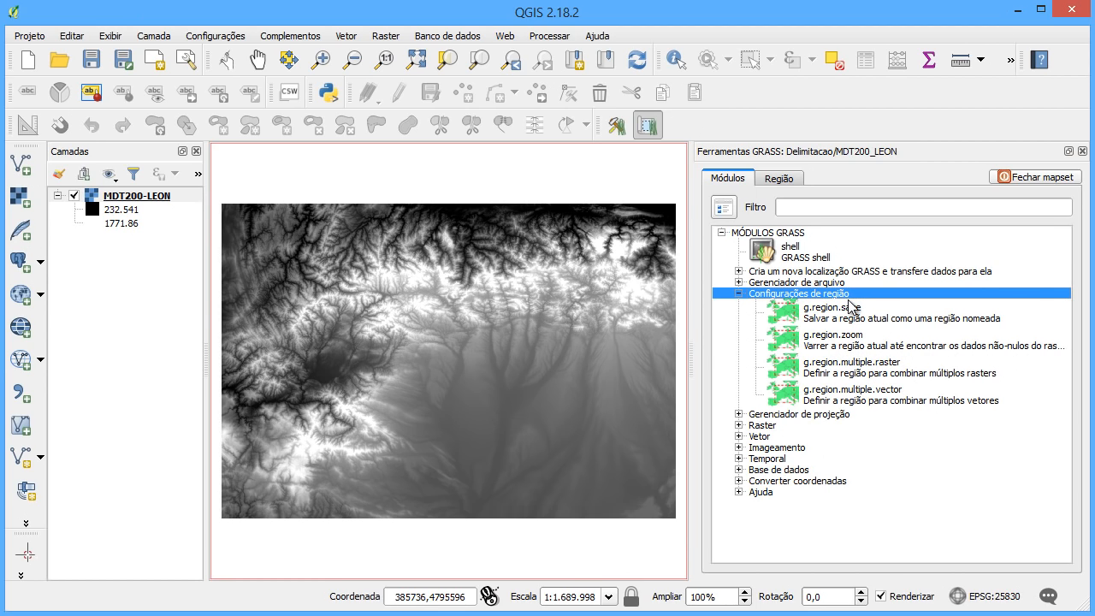
{"action": "left_click", "coordinate": [739, 293]}
{"action": "left_click", "coordinate": [779, 178]}
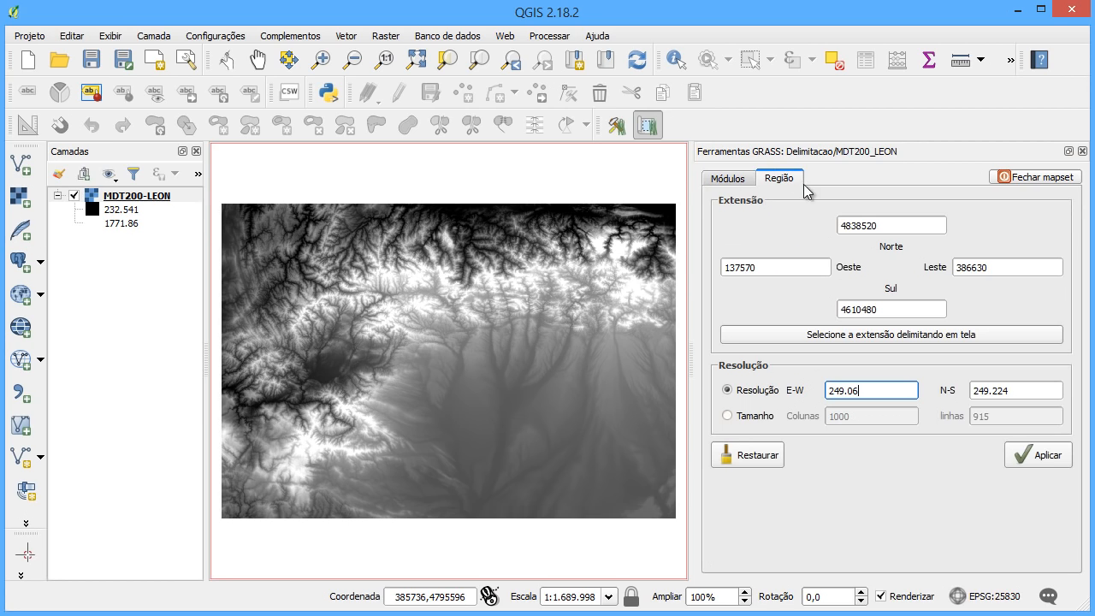
Set the region's E-W and N-S resolution to 200, keeping the definition by resolution
{"action": "key", "text": "ctrl+a"}
{"action": "type", "text": "3"}
{"action": "key", "text": "BackSpace"}
{"action": "type", "text": "200"}
{"action": "key", "text": "Tab"}
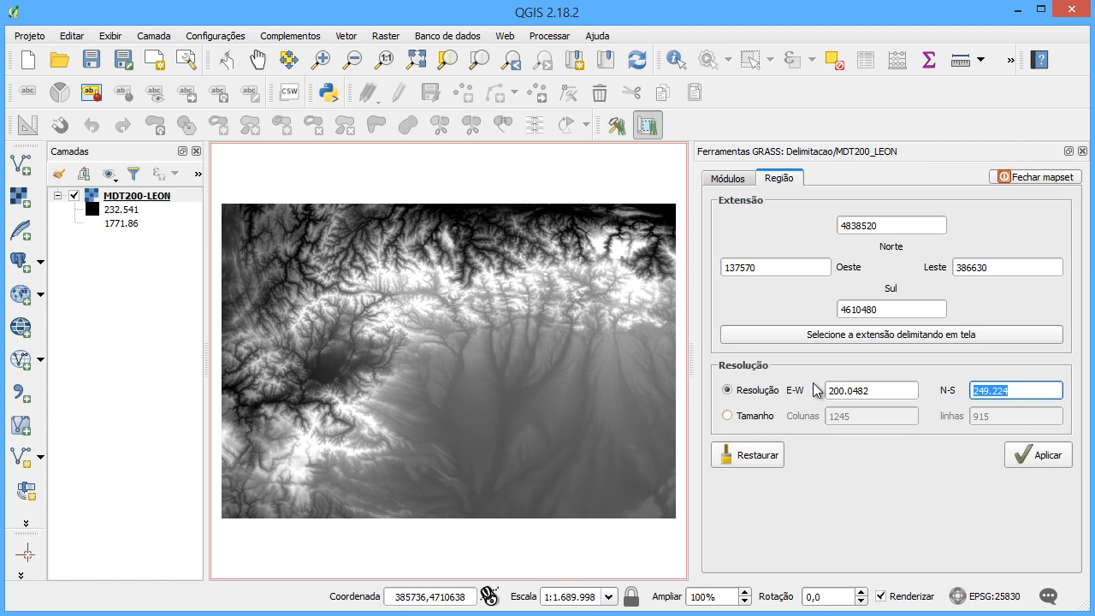
{"action": "type", "text": "200"}
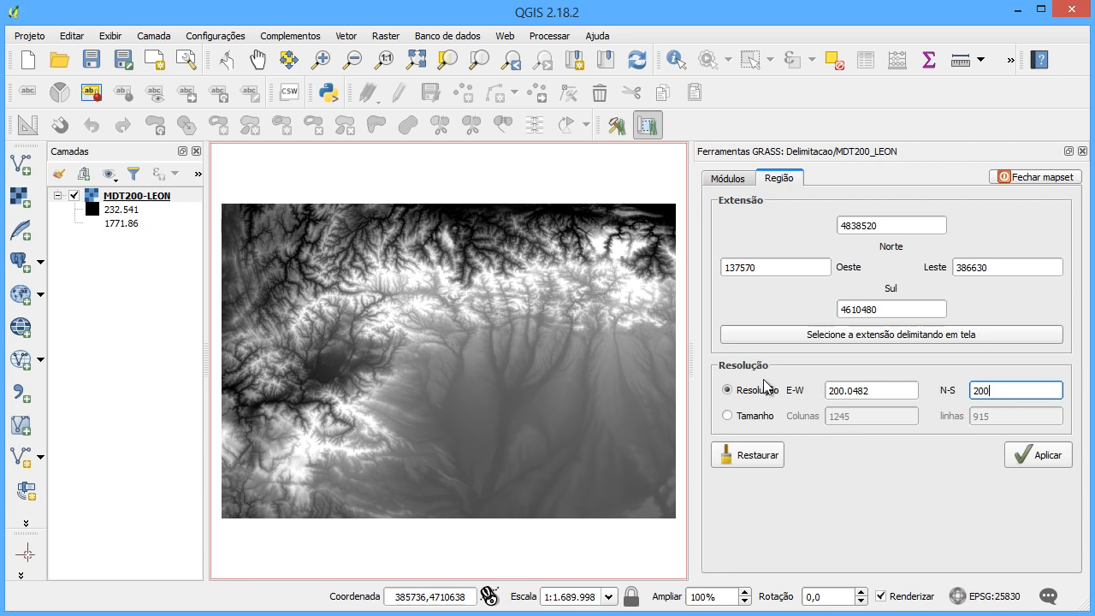
{"action": "left_click", "coordinate": [872, 390]}
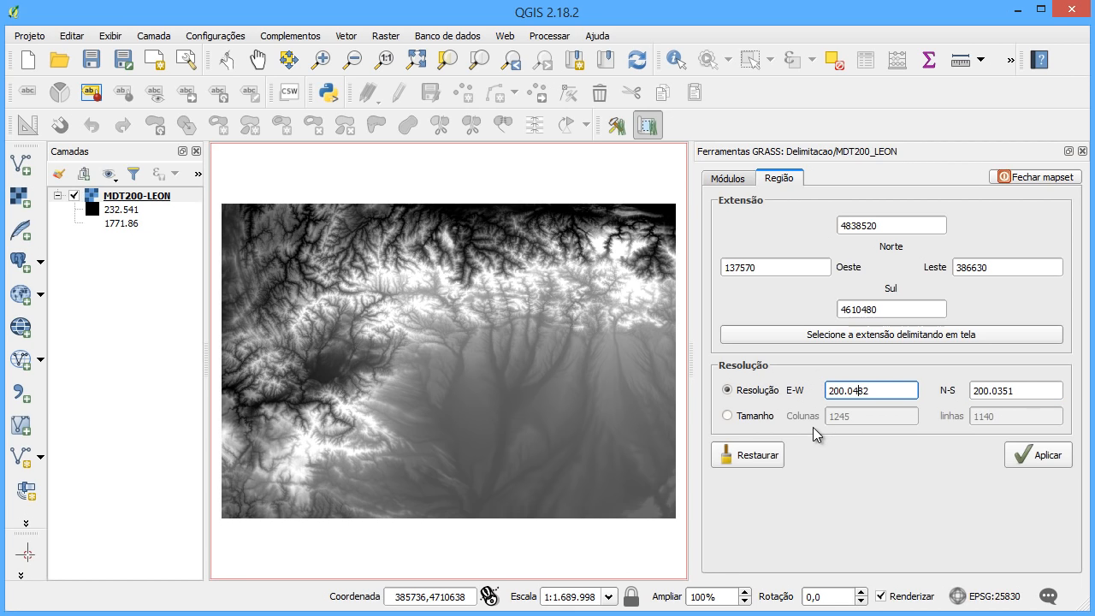
{"action": "left_click", "coordinate": [752, 416]}
{"action": "left_click", "coordinate": [751, 390]}
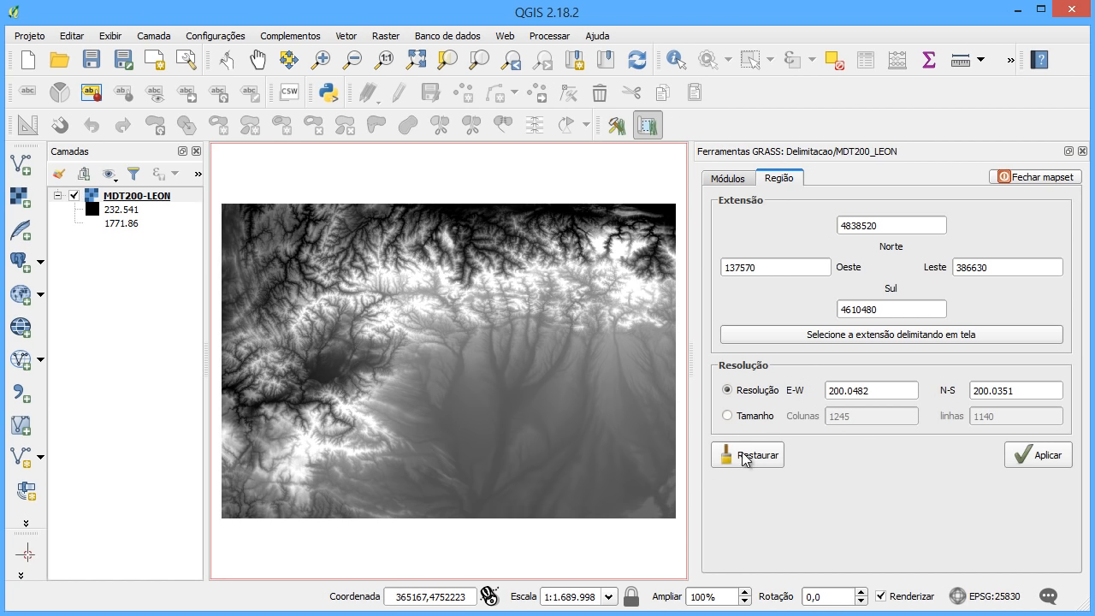
Check the column and row counts in the MDT200-LEON layer's general properties, and close the properties
{"action": "right_click", "coordinate": [125, 196]}
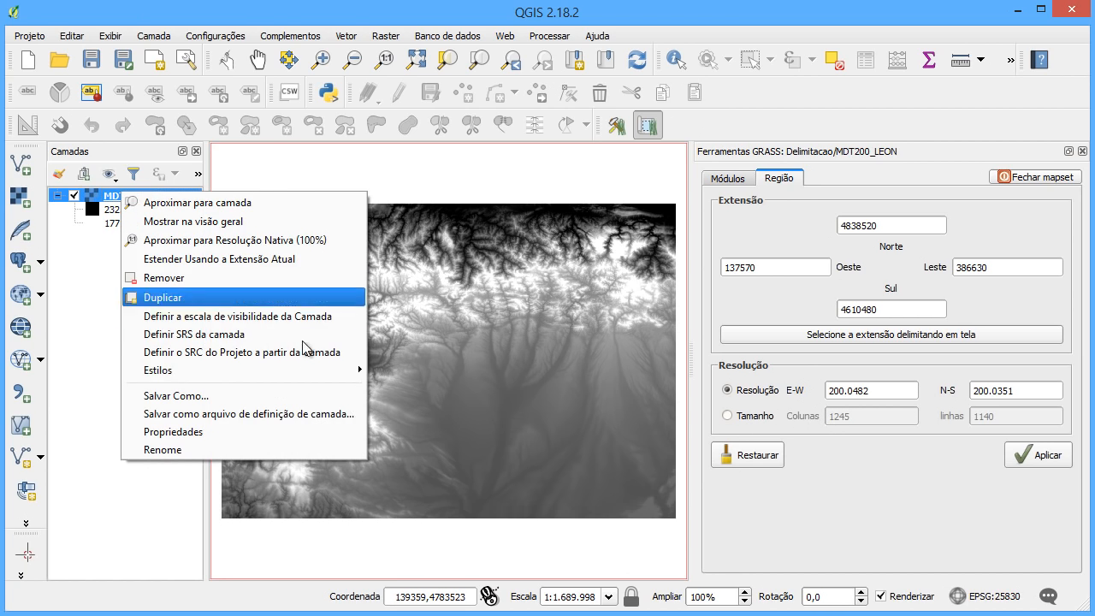
{"action": "left_click", "coordinate": [325, 430]}
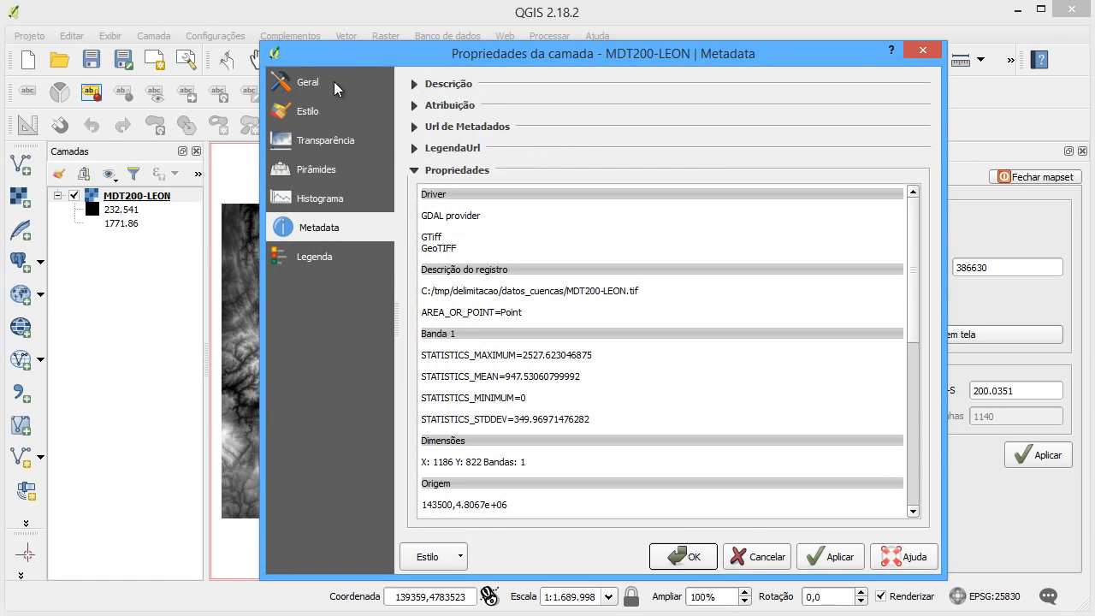
{"action": "left_click", "coordinate": [333, 82]}
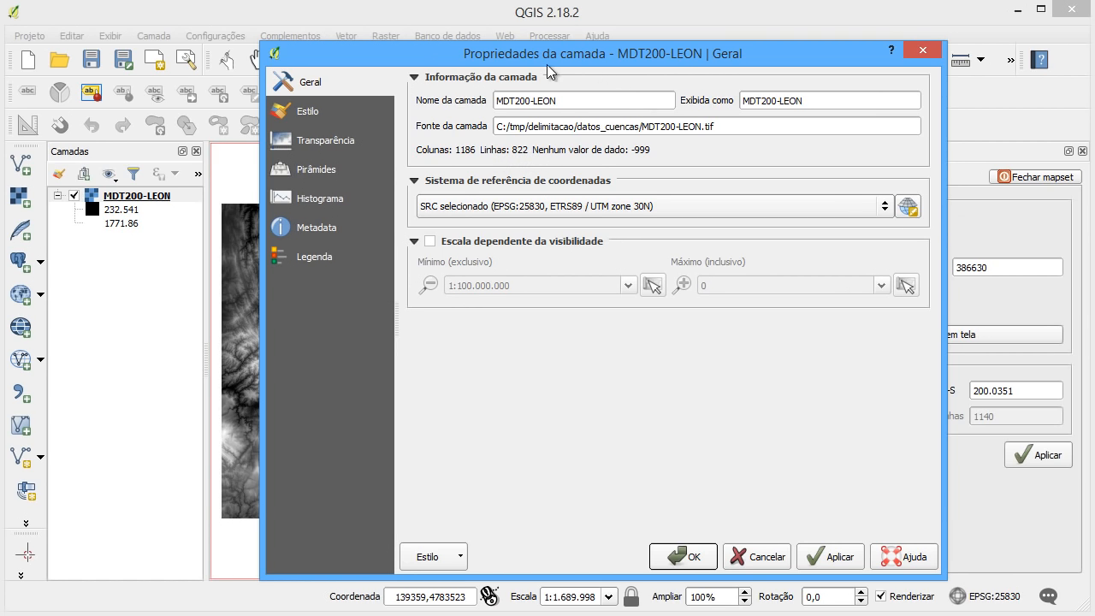
{"action": "left_click_drag", "start_coordinate": [573, 64], "coordinate": [383, 64]}
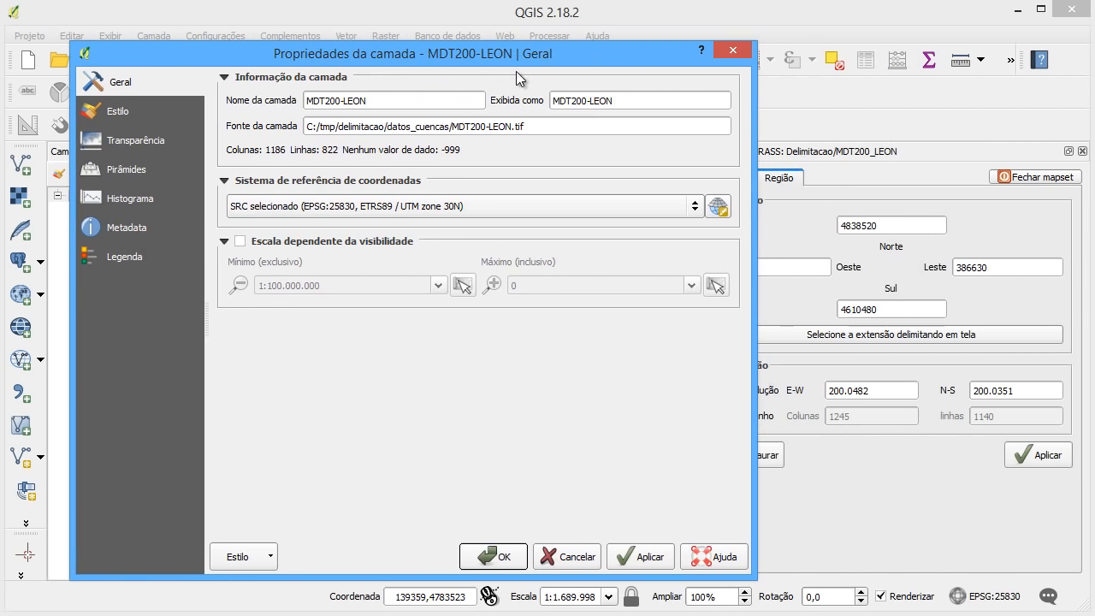
{"action": "left_click", "coordinate": [734, 53]}
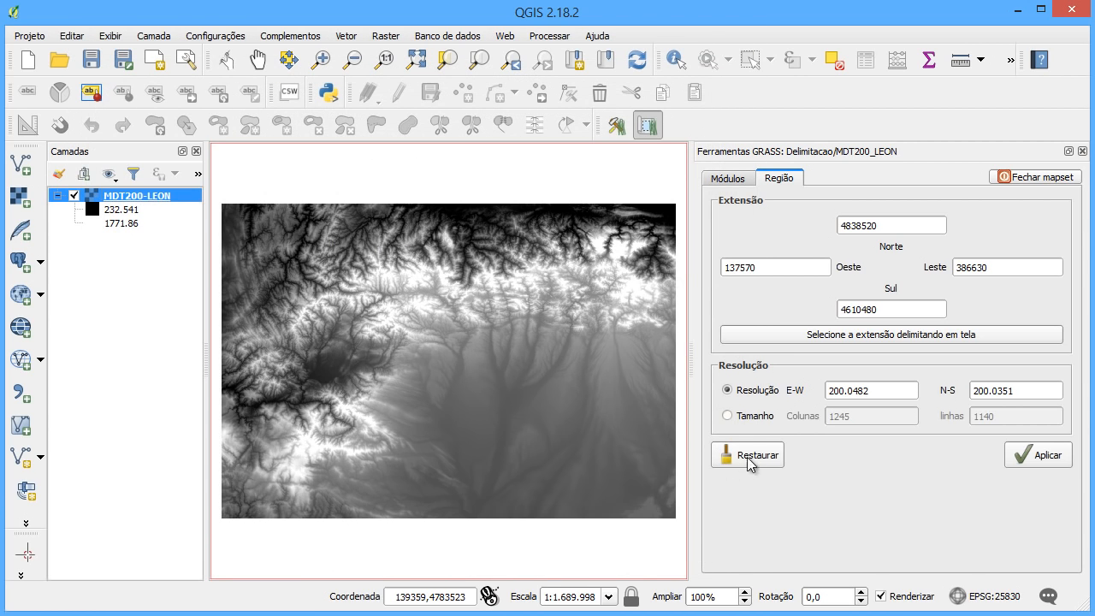
Define the GRASS region by size instead, with 1186 columns and 822 rows
{"action": "left_click", "coordinate": [764, 418]}
{"action": "key", "text": "Tab"}
{"action": "type", "text": "1"}
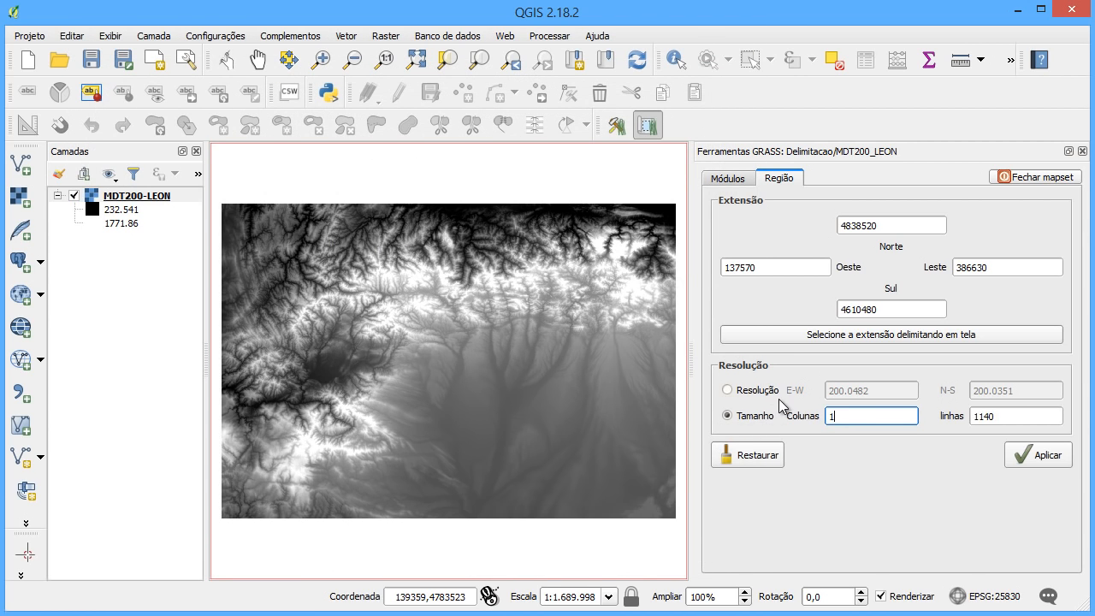
{"action": "type", "text": "186"}
{"action": "key", "text": "Tab"}
{"action": "type", "text": "822"}
{"action": "left_click", "coordinate": [873, 415]}
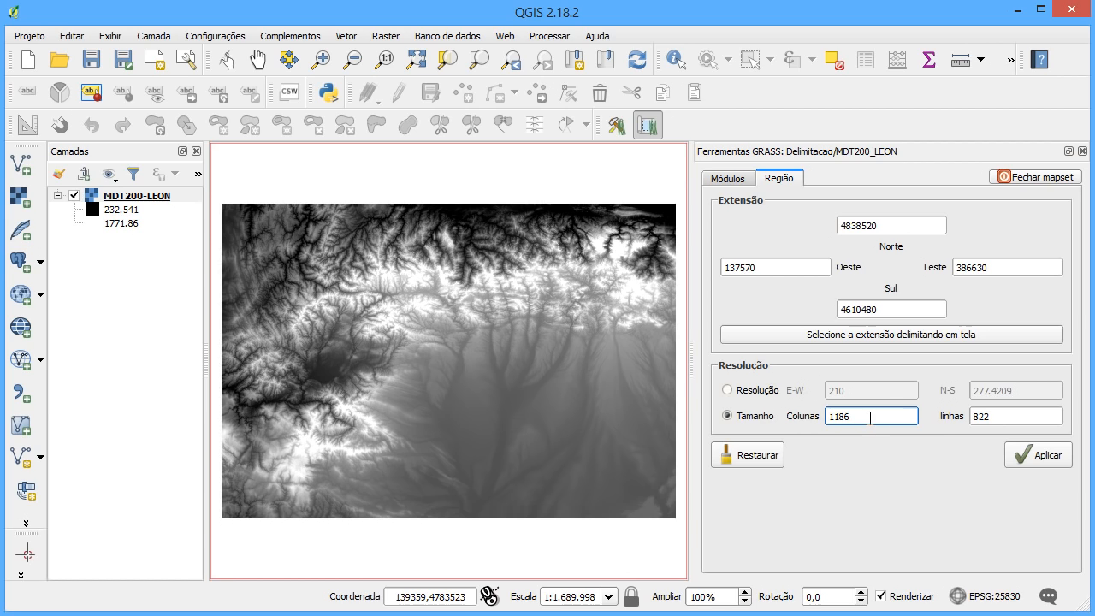
{"action": "left_click", "coordinate": [1016, 416]}
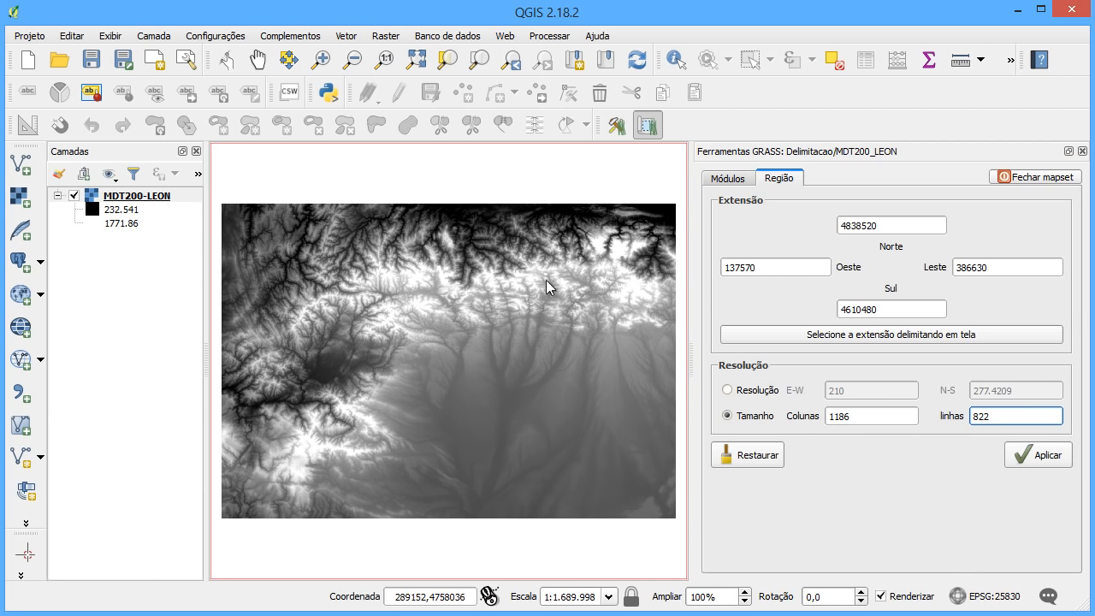
Define the GRASS region by resolution, entering 200 for both E-W and N-S
{"action": "left_click", "coordinate": [767, 396]}
{"action": "double_click", "coordinate": [884, 390]}
{"action": "type", "text": "200"}
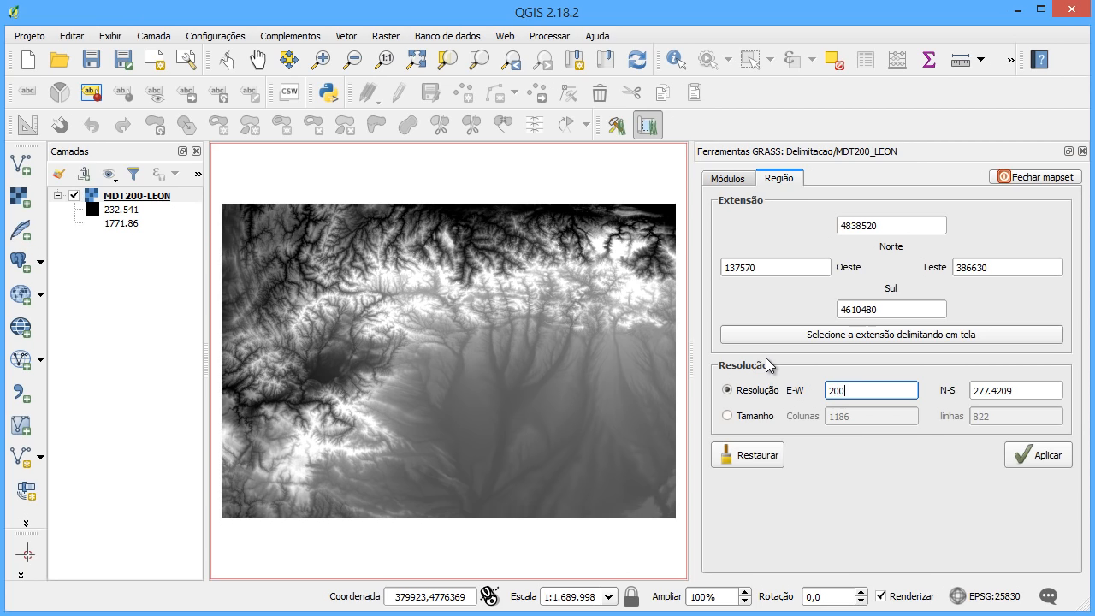
{"action": "key", "text": "Tab"}
{"action": "type", "text": "2"}
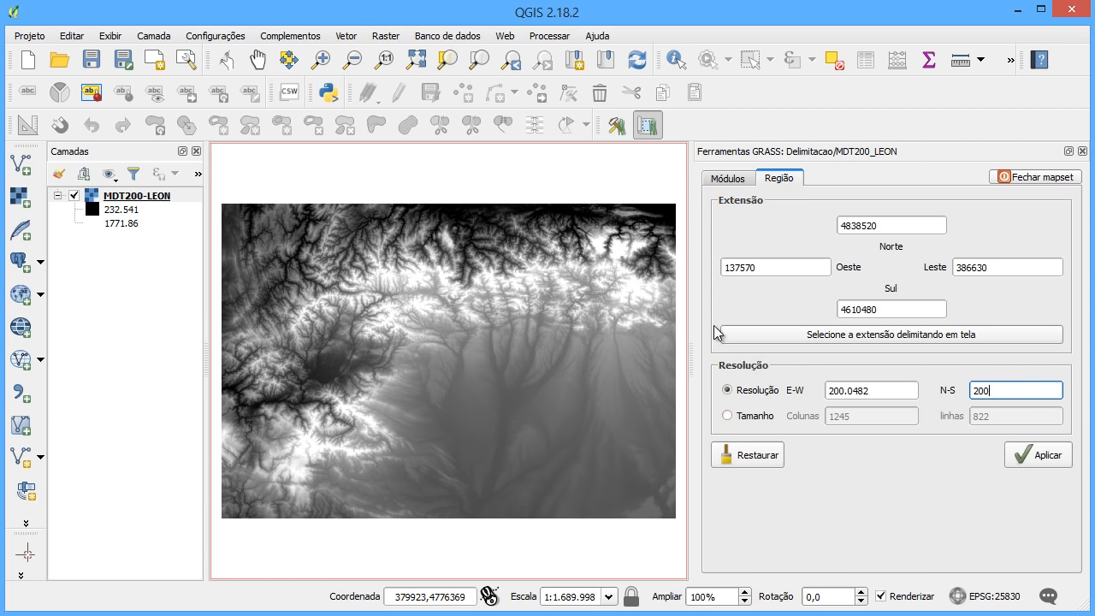
{"action": "left_click", "coordinate": [893, 394]}
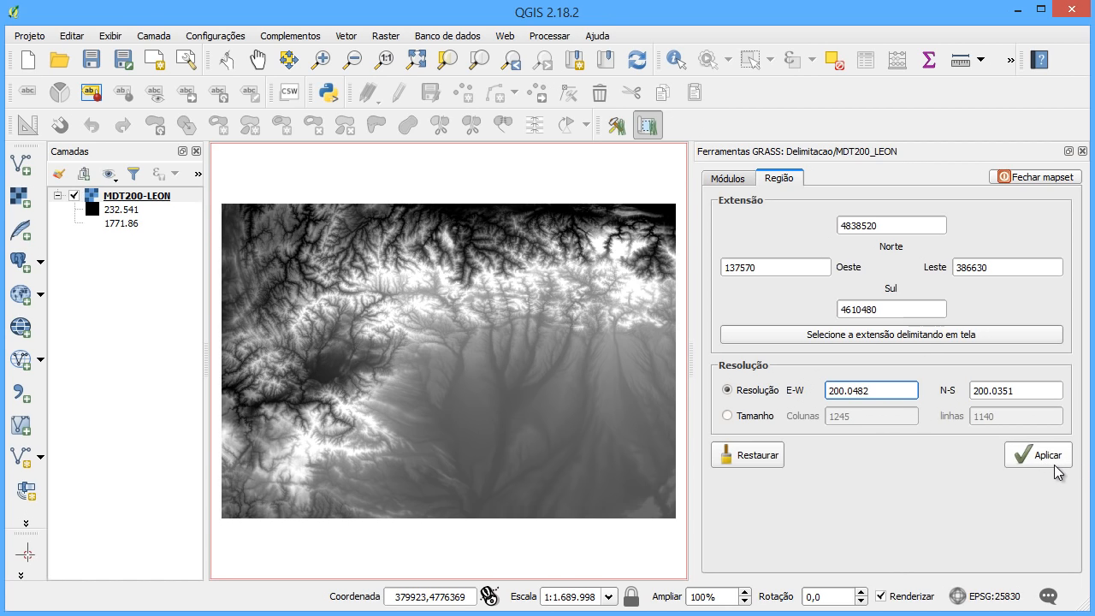
Redefine the GRASS region's extent by outlining the MDT200-LEON raster on the map, and apply it
{"action": "left_click", "coordinate": [865, 334]}
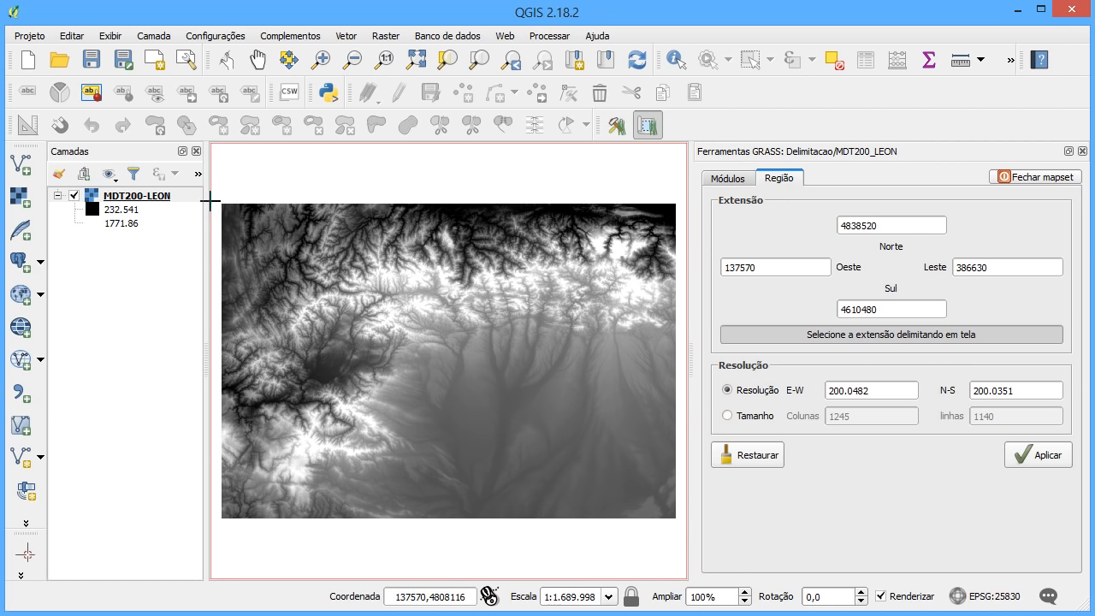
{"action": "left_click_drag", "start_coordinate": [219, 202], "coordinate": [679, 518]}
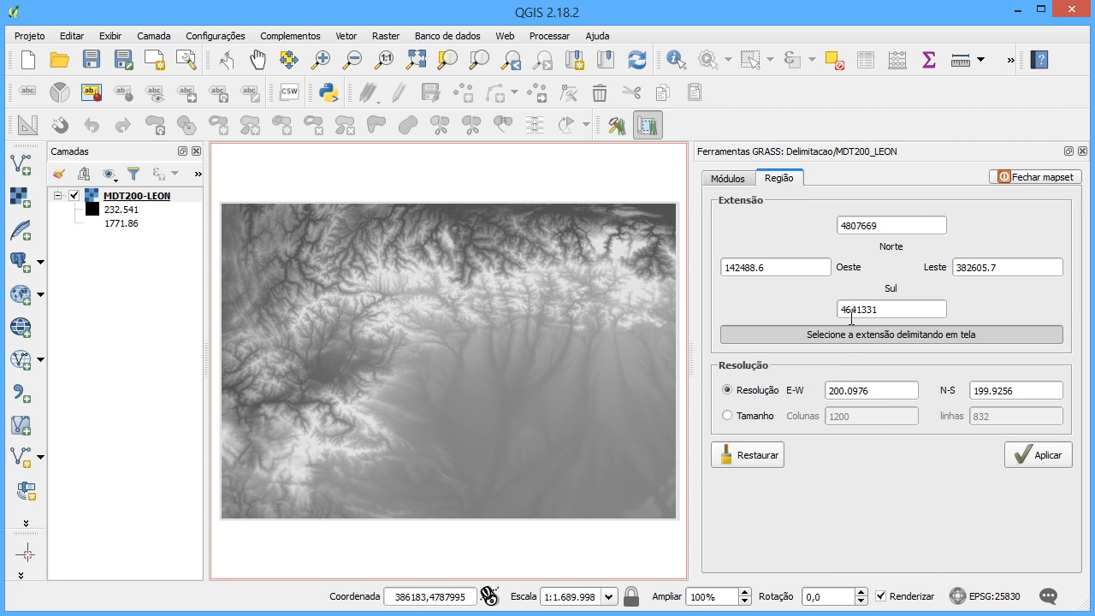
{"action": "left_click", "coordinate": [883, 340]}
{"action": "left_click", "coordinate": [1006, 456]}
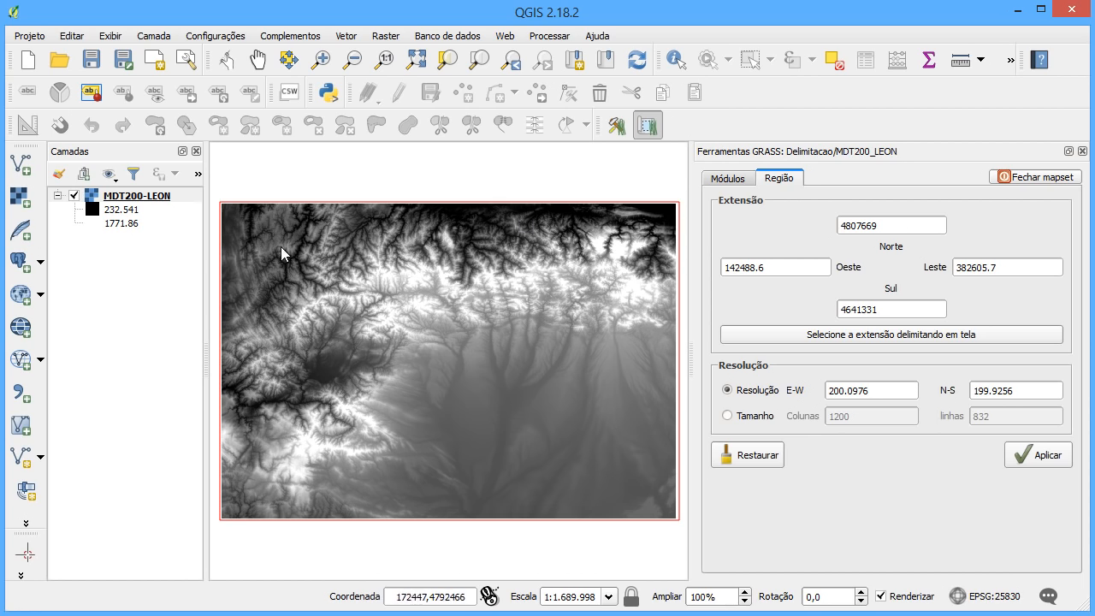
{"action": "left_click_drag", "start_coordinate": [889, 392], "coordinate": [817, 391]}
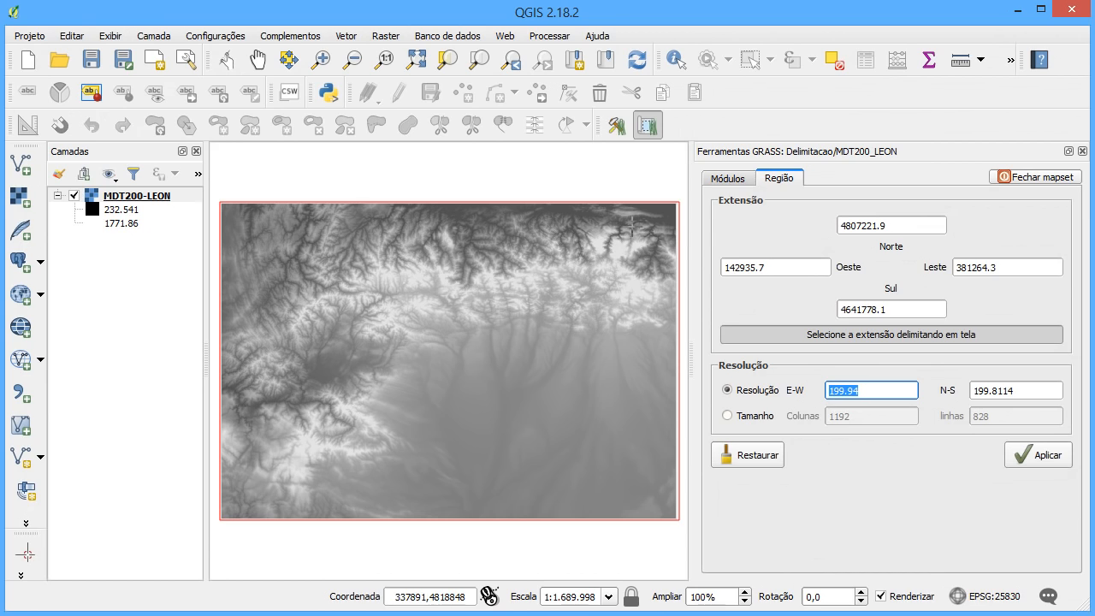
{"action": "left_click", "coordinate": [1040, 455]}
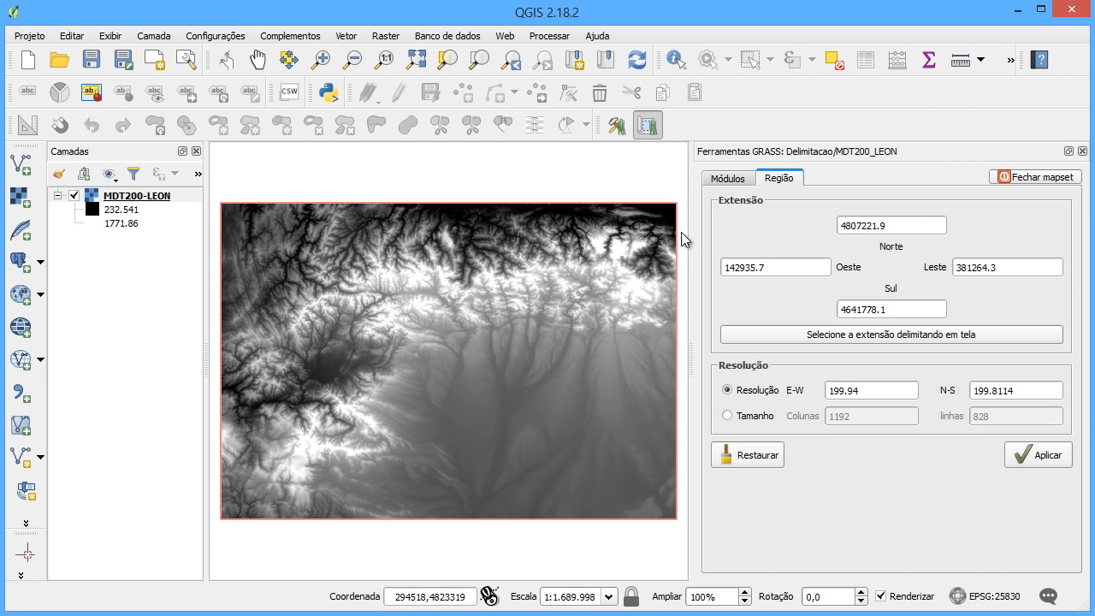
{"action": "left_click", "coordinate": [737, 180]}
{"action": "left_click_drag", "start_coordinate": [867, 390], "coordinate": [814, 392]}
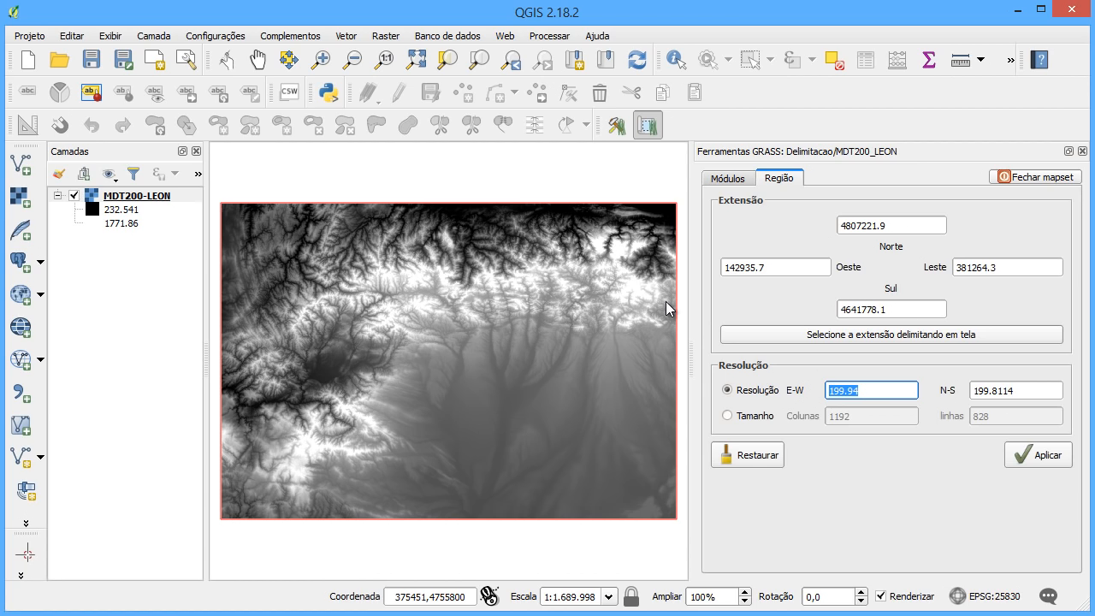
Show the GRASS module list, and examine the mappingGIS tutorial in the browser for the step that follows creating the mapset
{"action": "left_click", "coordinate": [727, 178]}
{"action": "left_click", "coordinate": [739, 292]}
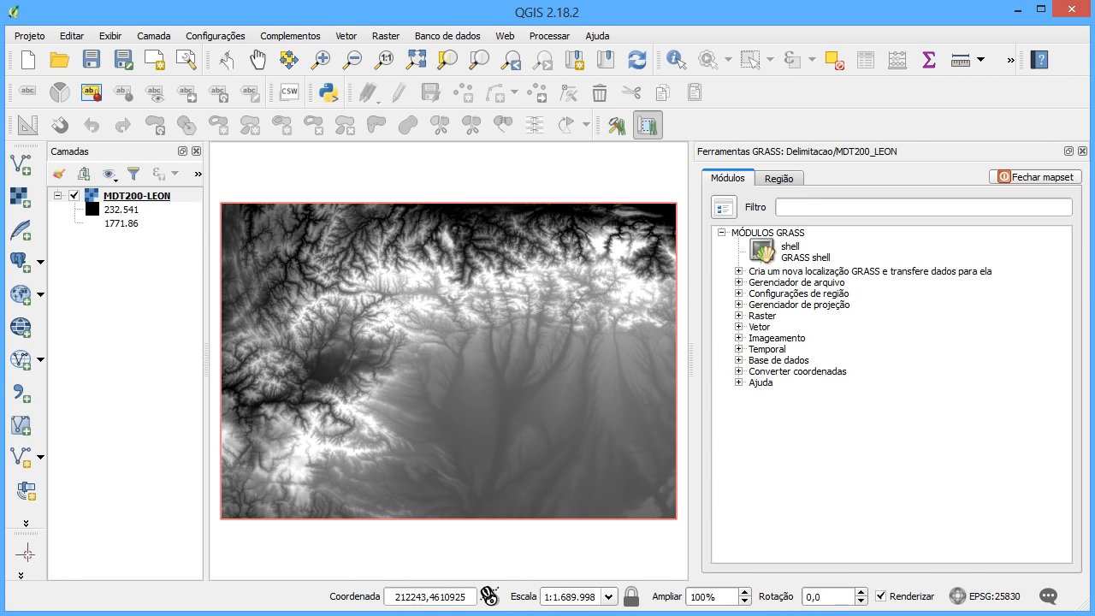
{"action": "key", "text": "alt+Tab"}
{"action": "scroll", "coordinate": [472, 290], "scroll_direction": "down", "scroll_amount": 10}
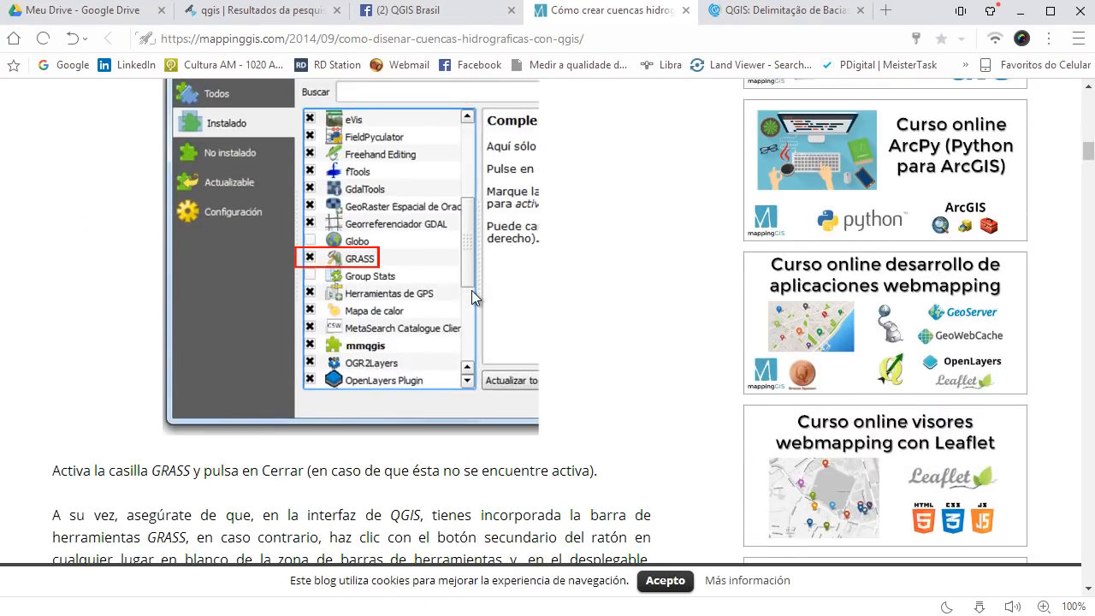
{"action": "scroll", "coordinate": [371, 280], "scroll_direction": "down", "scroll_amount": 5}
{"action": "scroll", "coordinate": [283, 262], "scroll_direction": "down", "scroll_amount": 4}
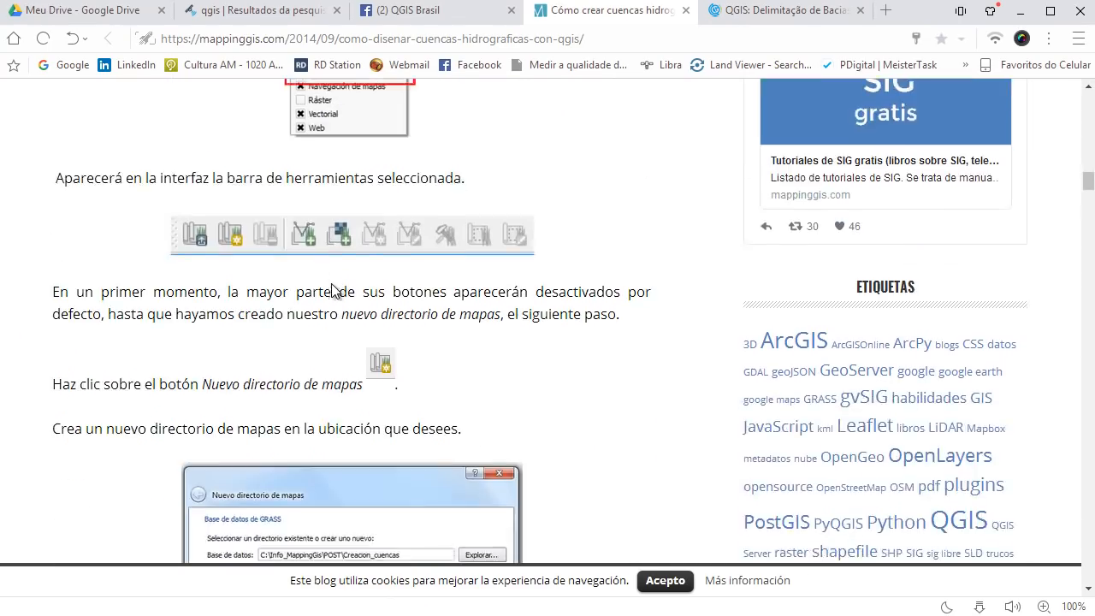
{"action": "scroll", "coordinate": [311, 238], "scroll_direction": "up", "scroll_amount": 2}
{"action": "scroll", "coordinate": [369, 273], "scroll_direction": "down", "scroll_amount": 12}
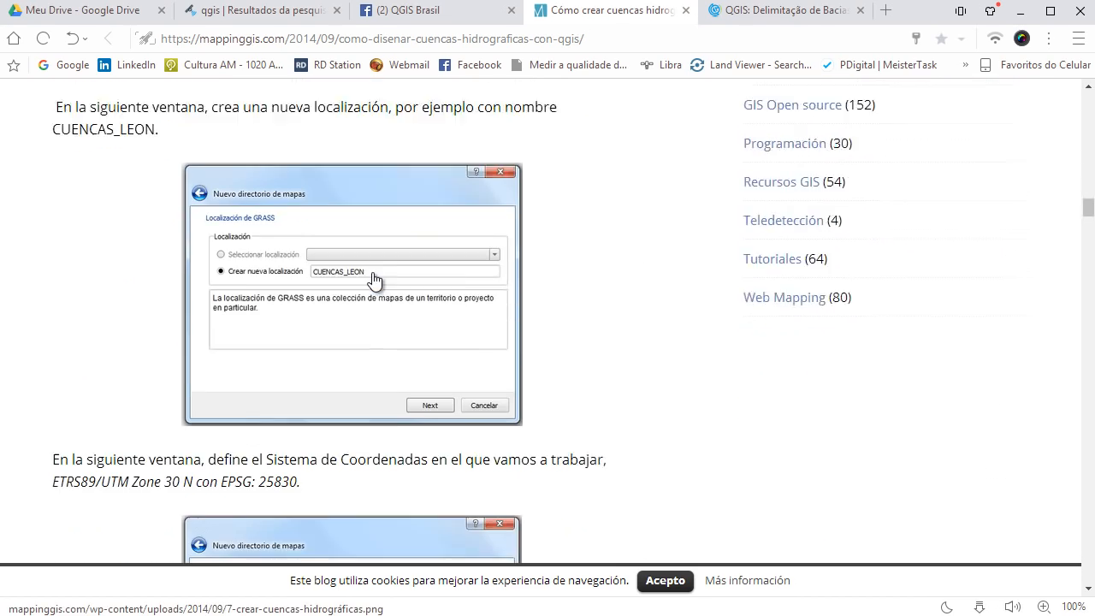
{"action": "scroll", "coordinate": [377, 275], "scroll_direction": "down", "scroll_amount": 12}
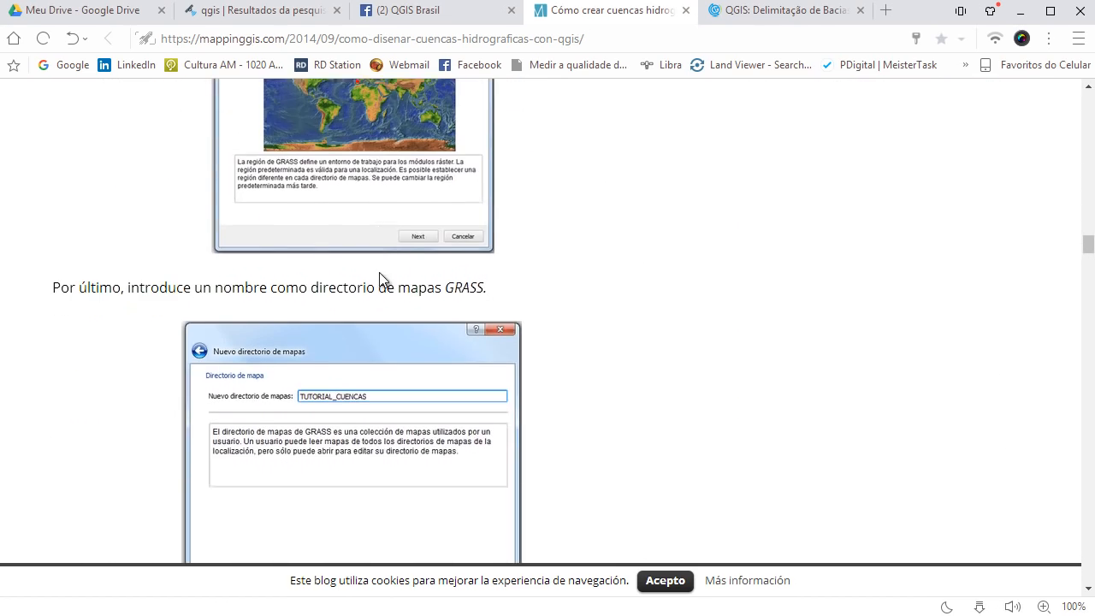
{"action": "scroll", "coordinate": [380, 272], "scroll_direction": "up", "scroll_amount": 1}
{"action": "scroll", "coordinate": [380, 275], "scroll_direction": "down", "scroll_amount": 9}
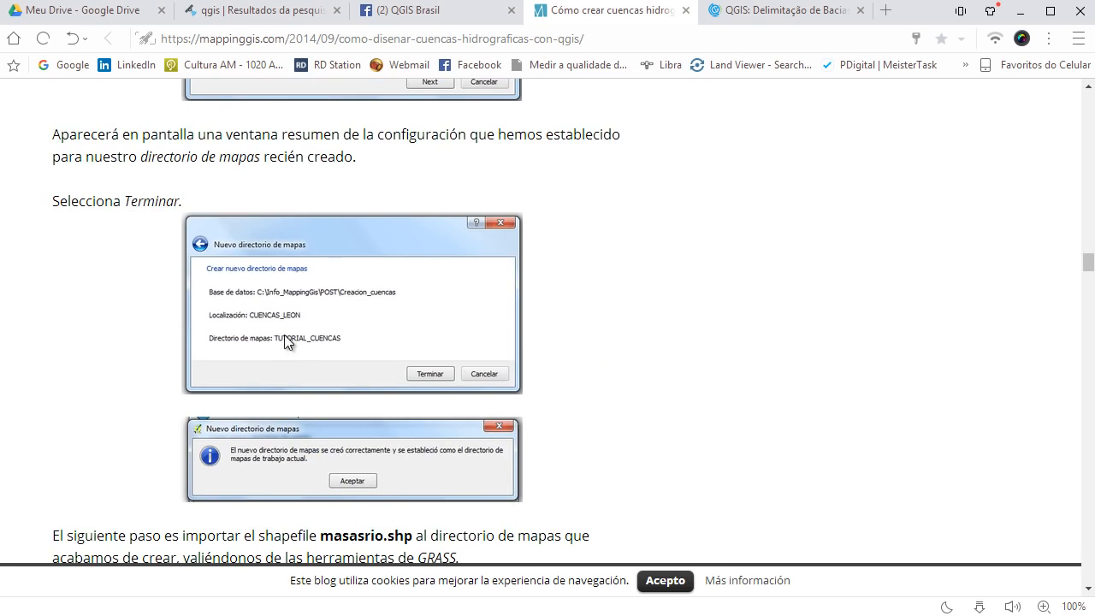
{"action": "scroll", "coordinate": [361, 339], "scroll_direction": "down", "scroll_amount": 3}
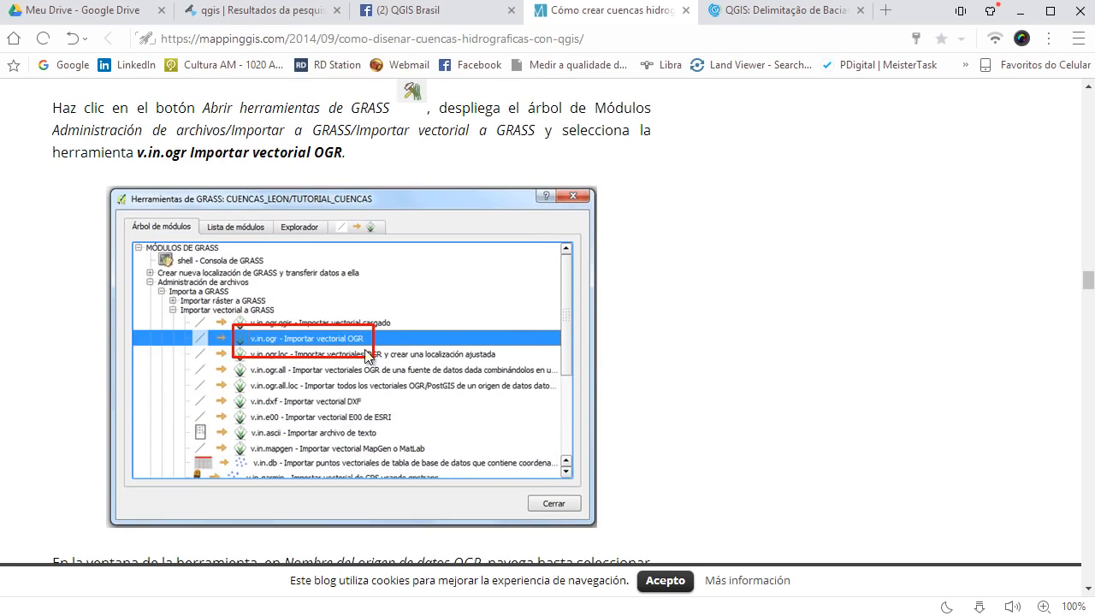
{"action": "scroll", "coordinate": [312, 333], "scroll_direction": "up", "scroll_amount": 1}
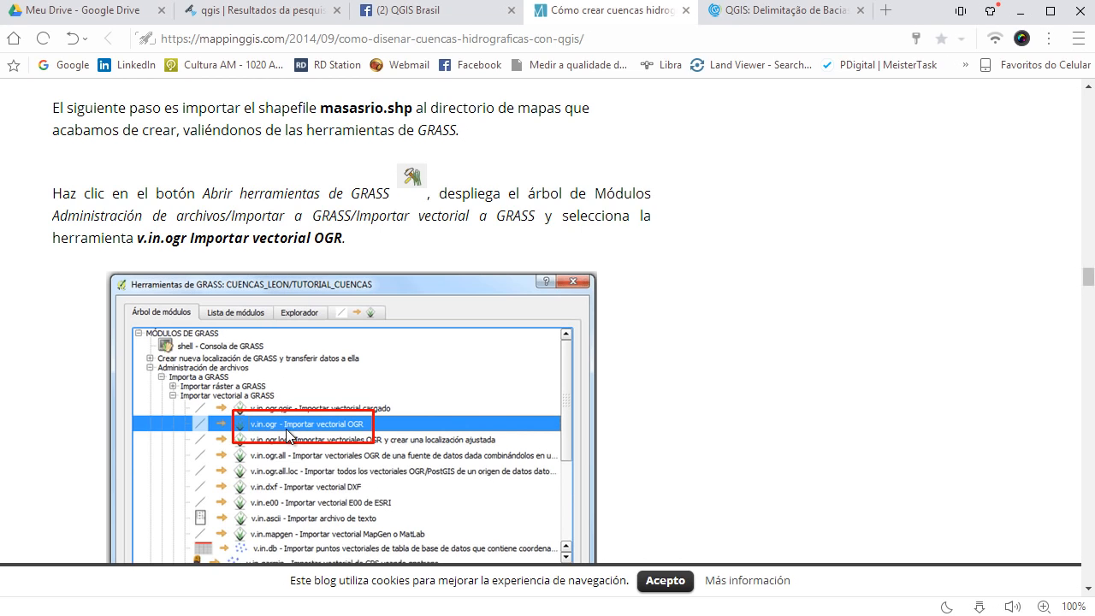
{"action": "left_click", "coordinate": [1020, 12]}
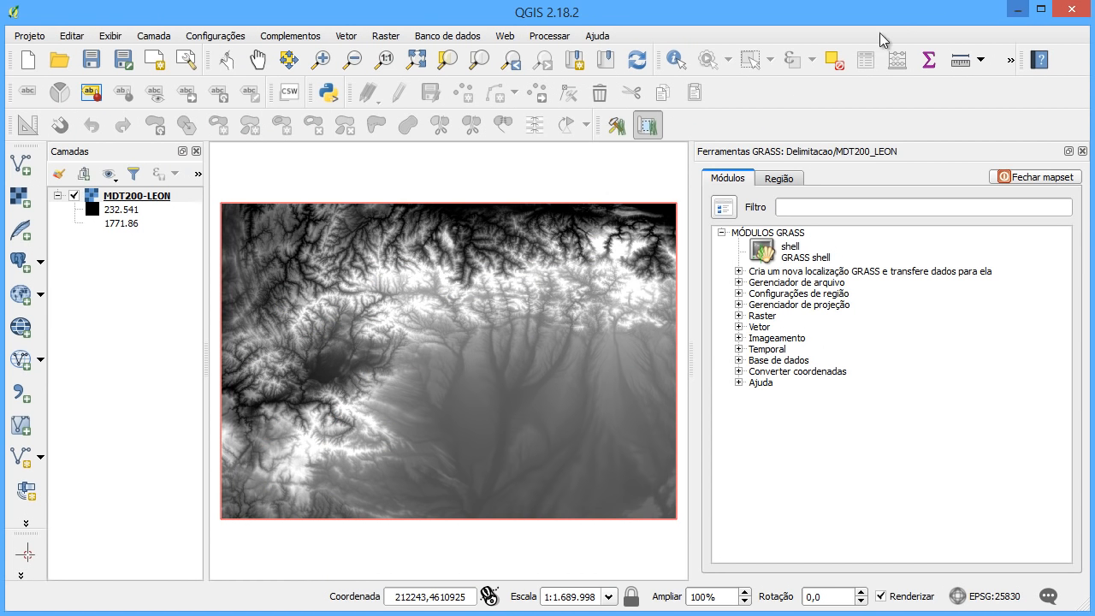
Expand the GRASS file management modules down to the group for importing vectors into GRASS
{"action": "left_click", "coordinate": [794, 282]}
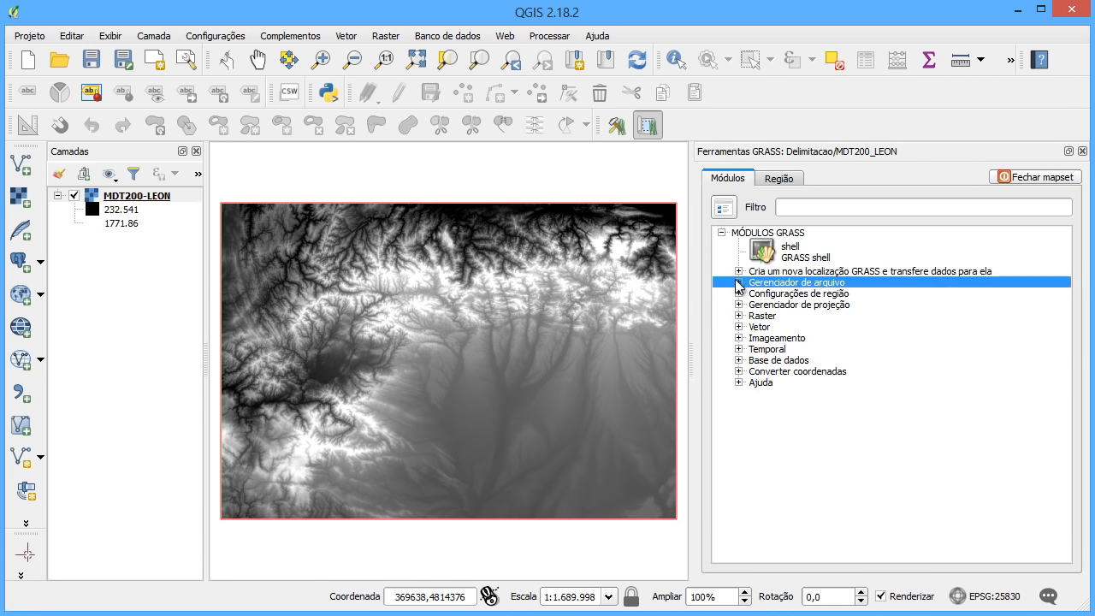
{"action": "left_click", "coordinate": [738, 282]}
{"action": "left_click", "coordinate": [796, 294]}
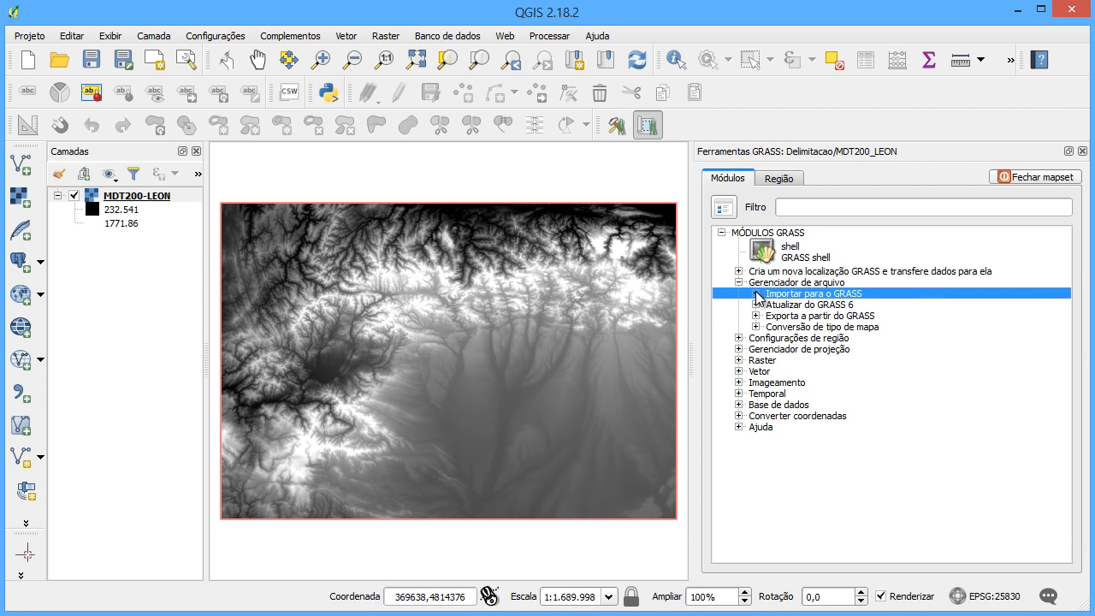
{"action": "left_click", "coordinate": [755, 293]}
{"action": "left_click", "coordinate": [824, 316]}
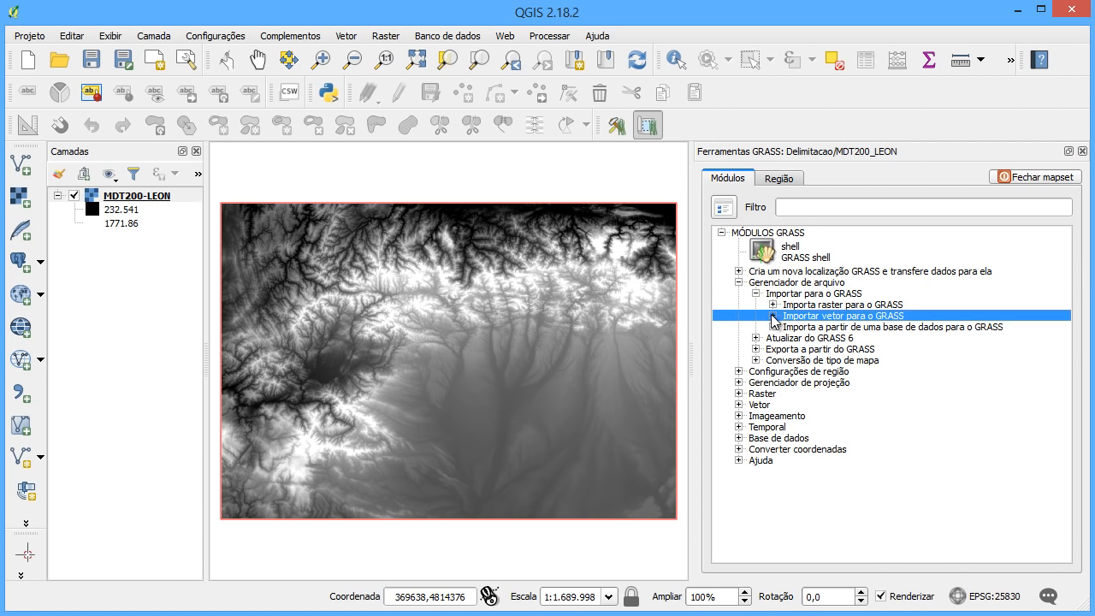
{"action": "left_click", "coordinate": [772, 316]}
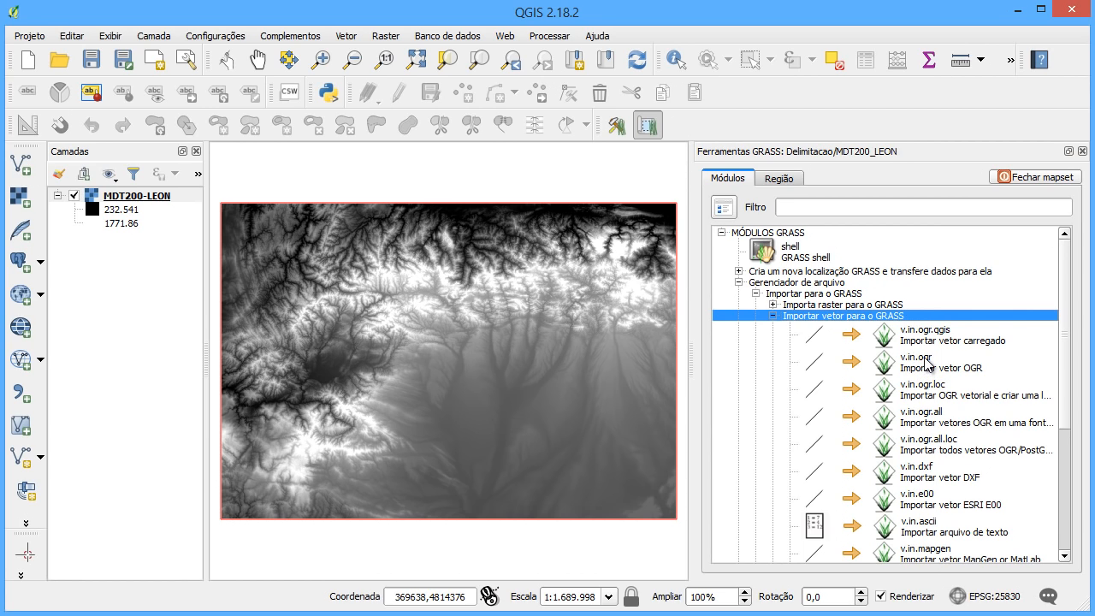
Switch to the file explorer and open the folder C:\tmp\delimitacao\datos_cuencas
{"action": "left_click", "coordinate": [269, 609]}
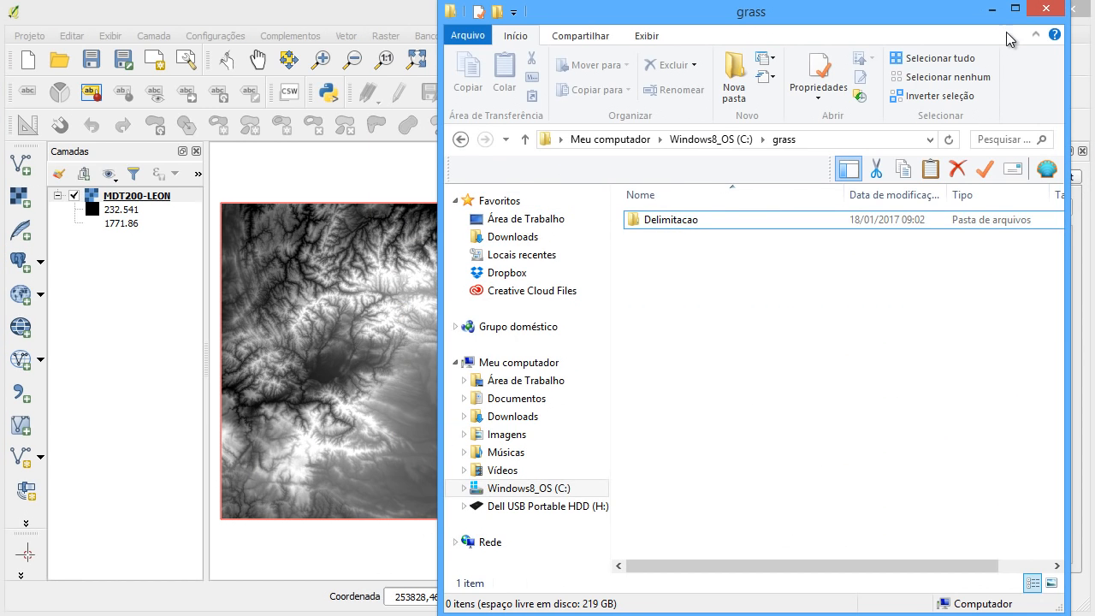
{"action": "left_click", "coordinate": [989, 7]}
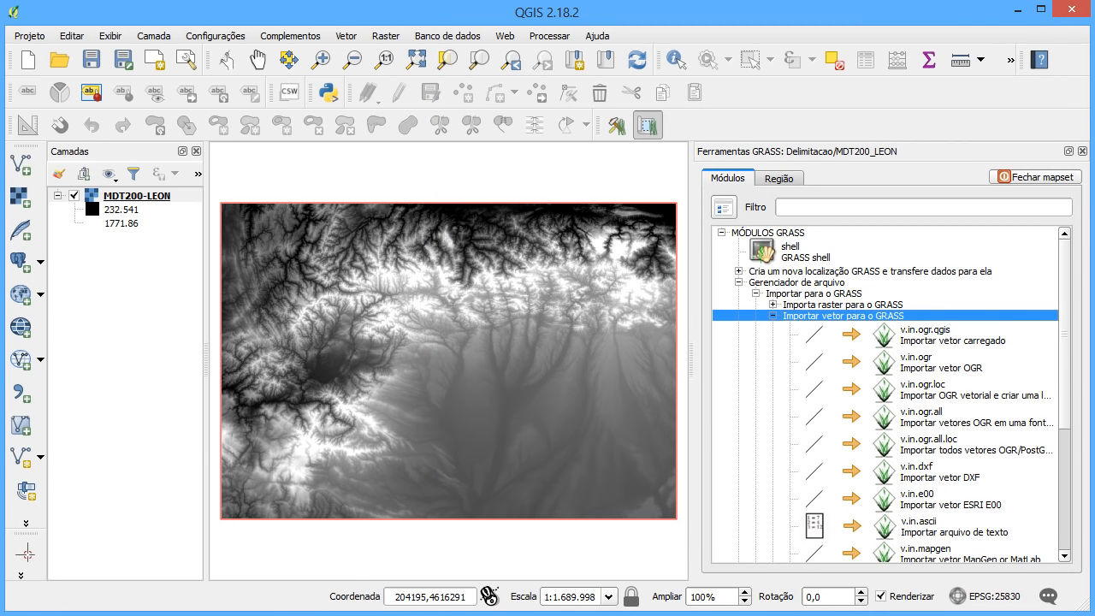
{"action": "key", "text": "alt+Tab"}
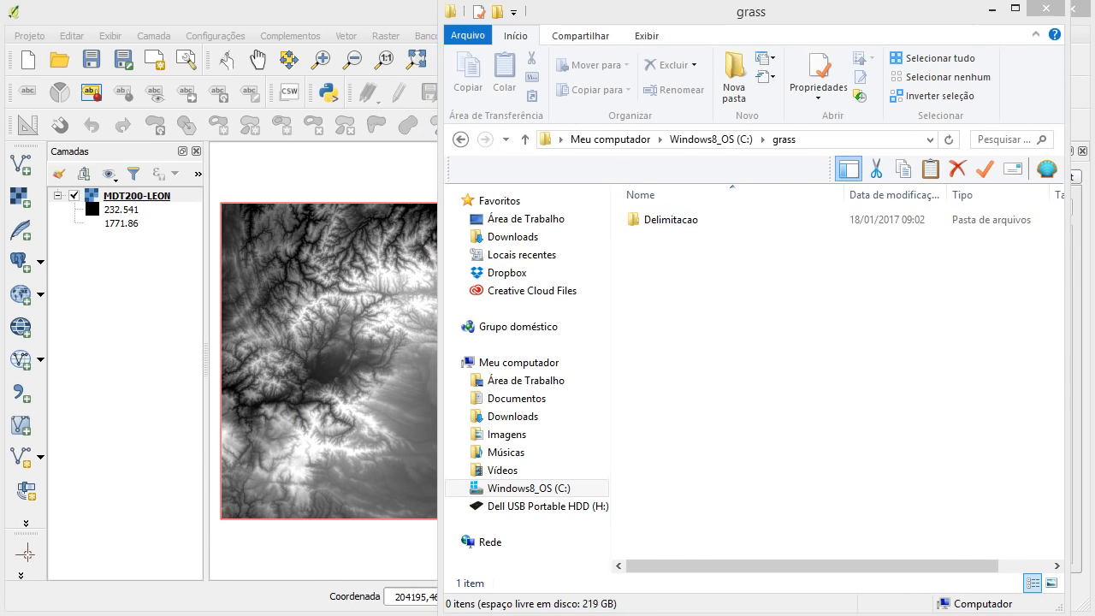
{"action": "left_click", "coordinate": [661, 404]}
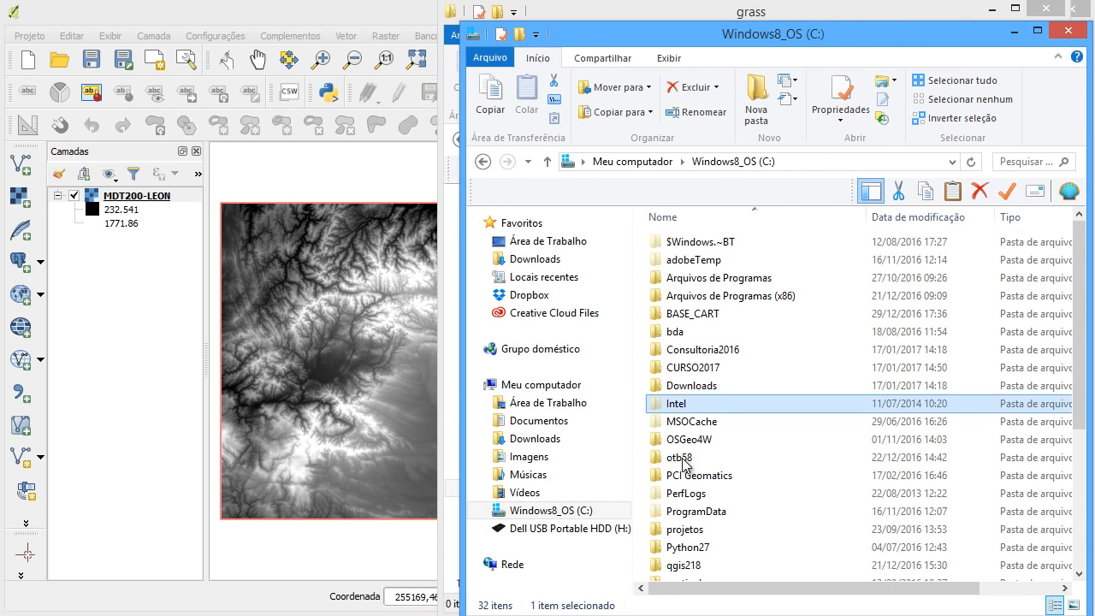
{"action": "scroll", "coordinate": [684, 470], "scroll_direction": "down", "scroll_amount": 5}
{"action": "double_click", "coordinate": [675, 427]}
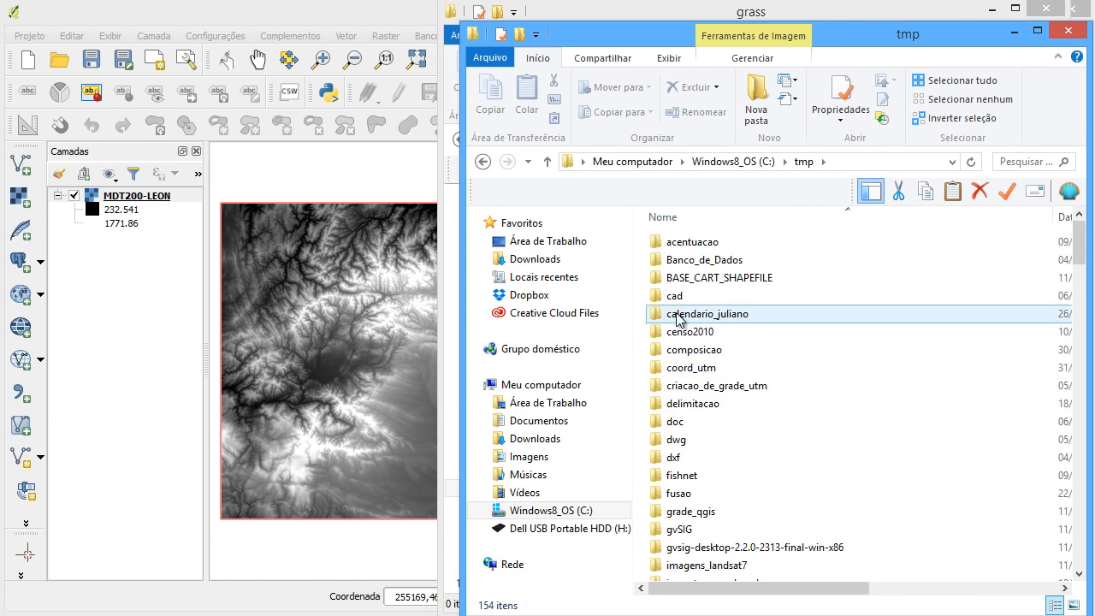
{"action": "double_click", "coordinate": [693, 403]}
{"action": "left_click", "coordinate": [689, 243]}
{"action": "double_click", "coordinate": [688, 244]}
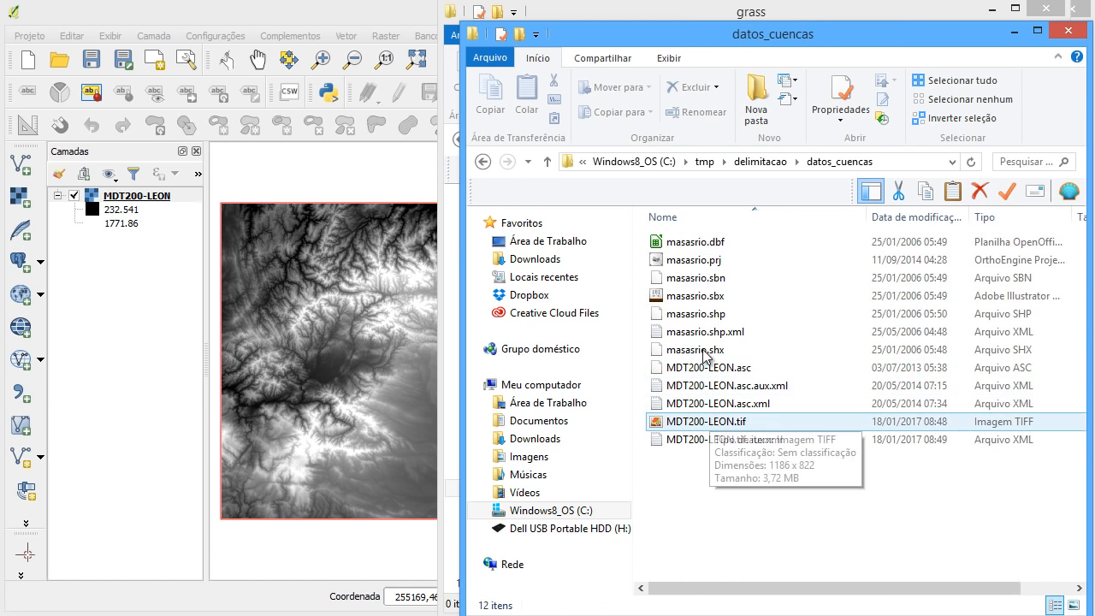
Add the masasrio.shp shapefile from the datos_cuencas folder to the QGIS map, and return to QGIS
{"action": "left_click", "coordinate": [706, 319]}
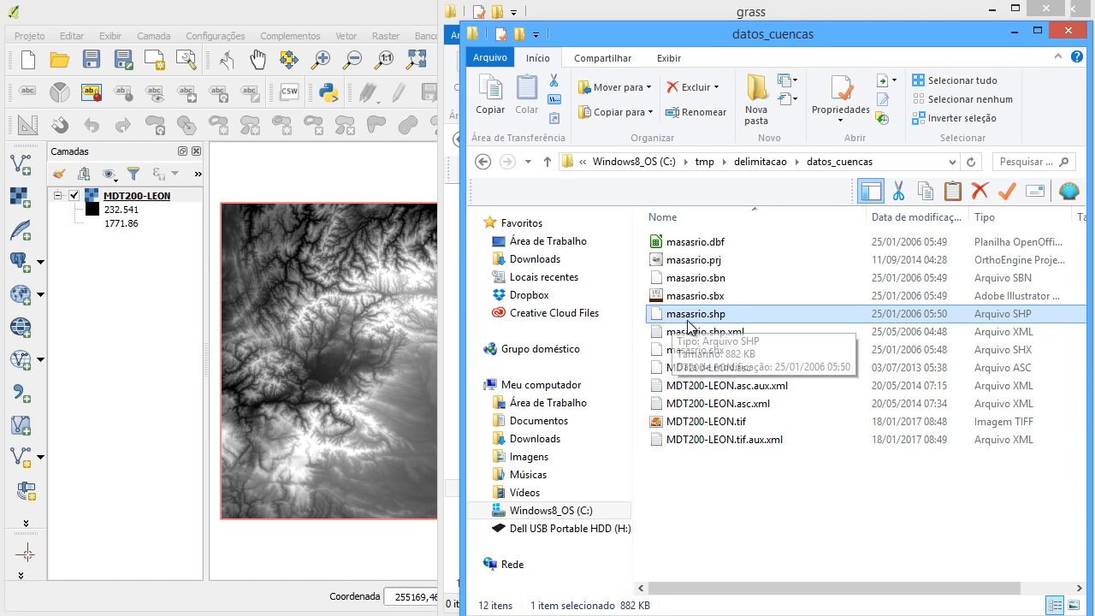
{"action": "left_click_drag", "start_coordinate": [684, 322], "coordinate": [228, 227]}
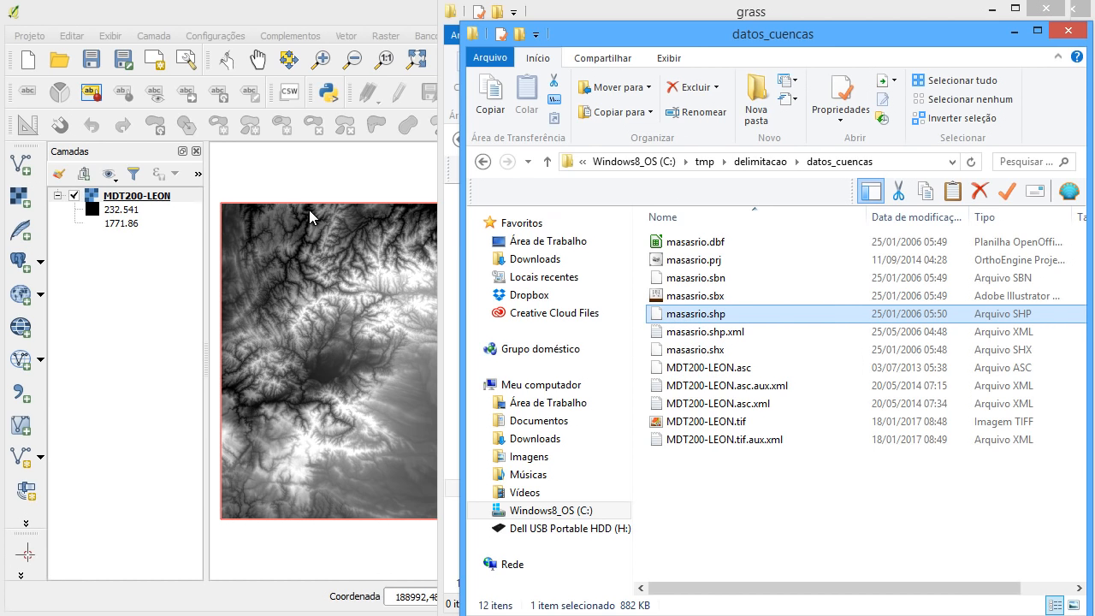
{"action": "left_click_drag", "start_coordinate": [309, 210], "coordinate": [309, 210]}
{"action": "left_click", "coordinate": [317, 14]}
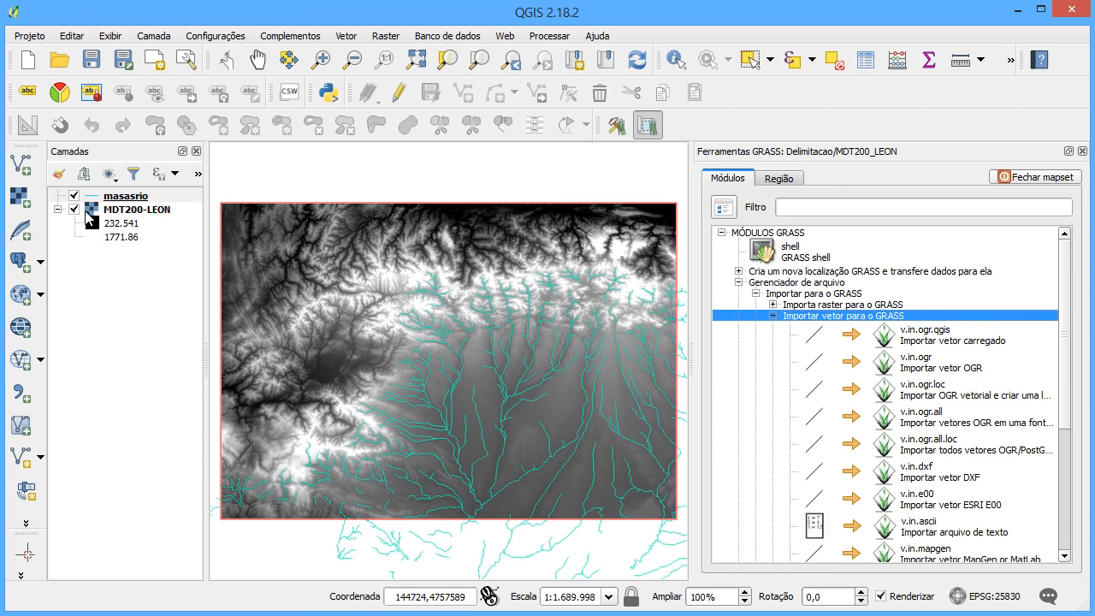
Check the coordinate reference system in the masasrio layer's general properties, and close the properties
{"action": "right_click", "coordinate": [122, 195]}
{"action": "left_click", "coordinate": [239, 476]}
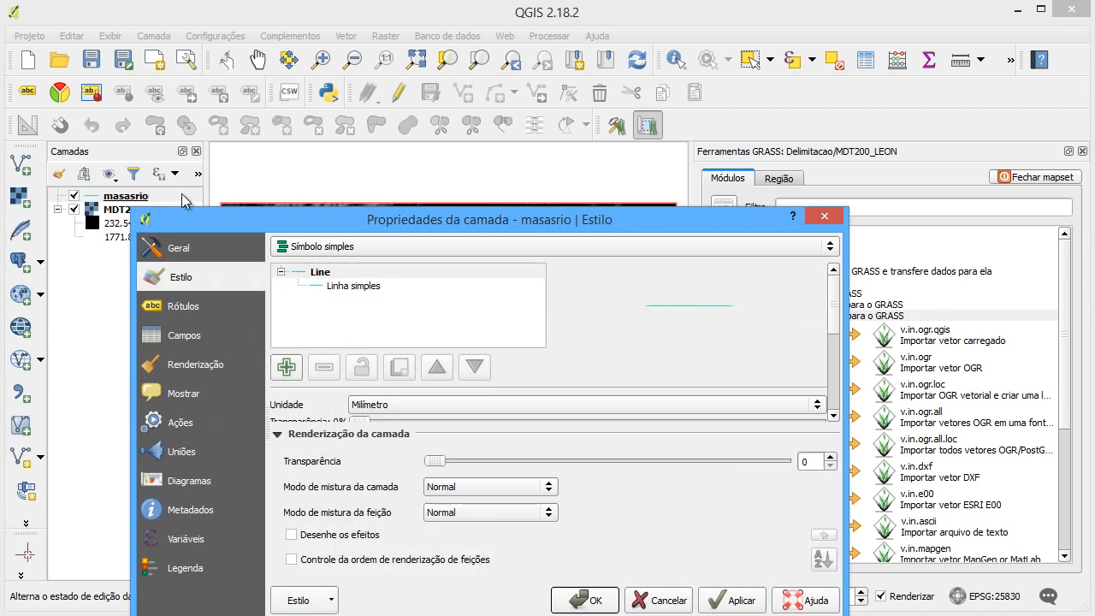
{"action": "left_click", "coordinate": [218, 255]}
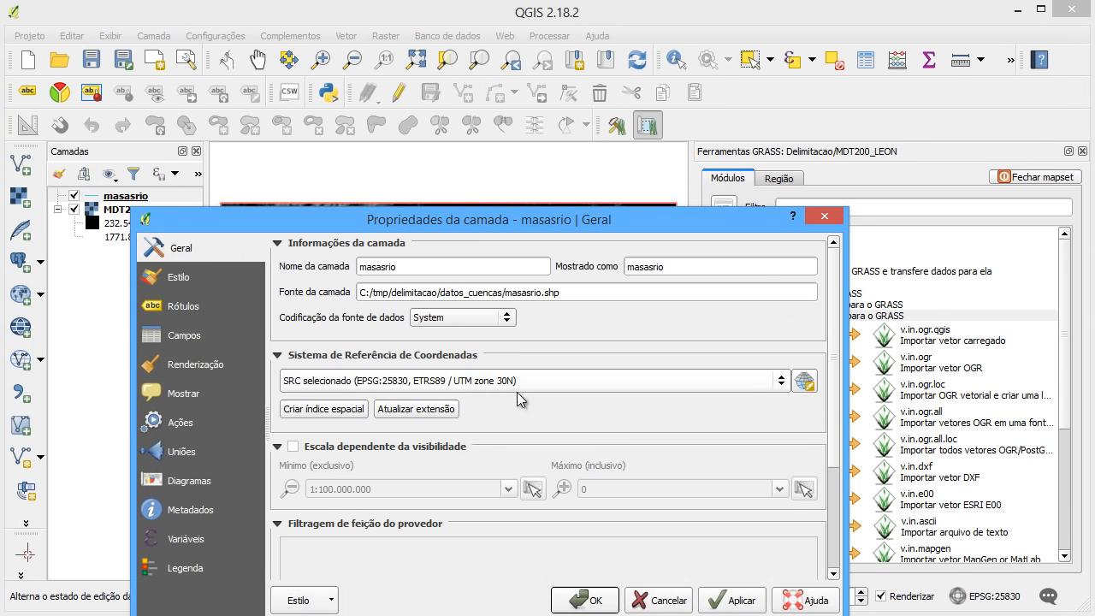
{"action": "left_click", "coordinate": [822, 219]}
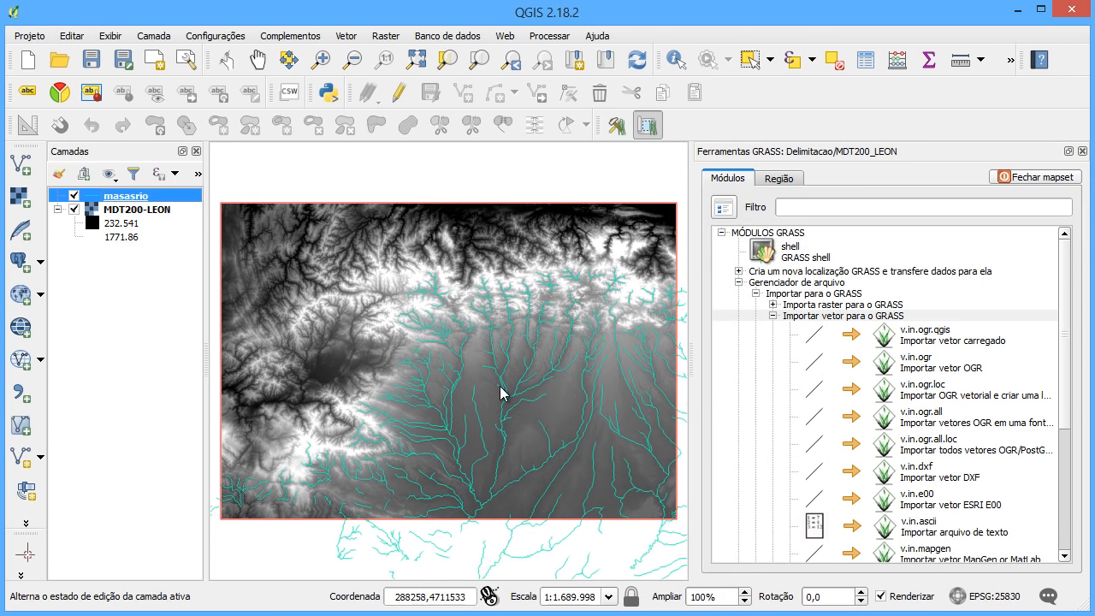
{"action": "left_click_drag", "start_coordinate": [501, 391], "coordinate": [489, 386]}
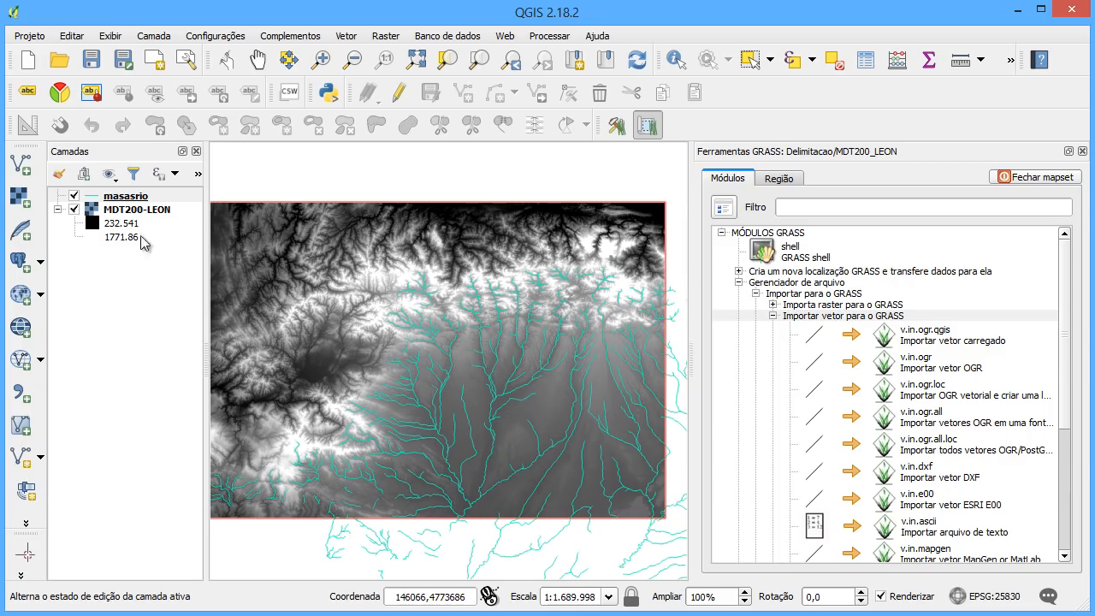
{"action": "left_click", "coordinate": [106, 197]}
{"action": "left_click", "coordinate": [199, 177]}
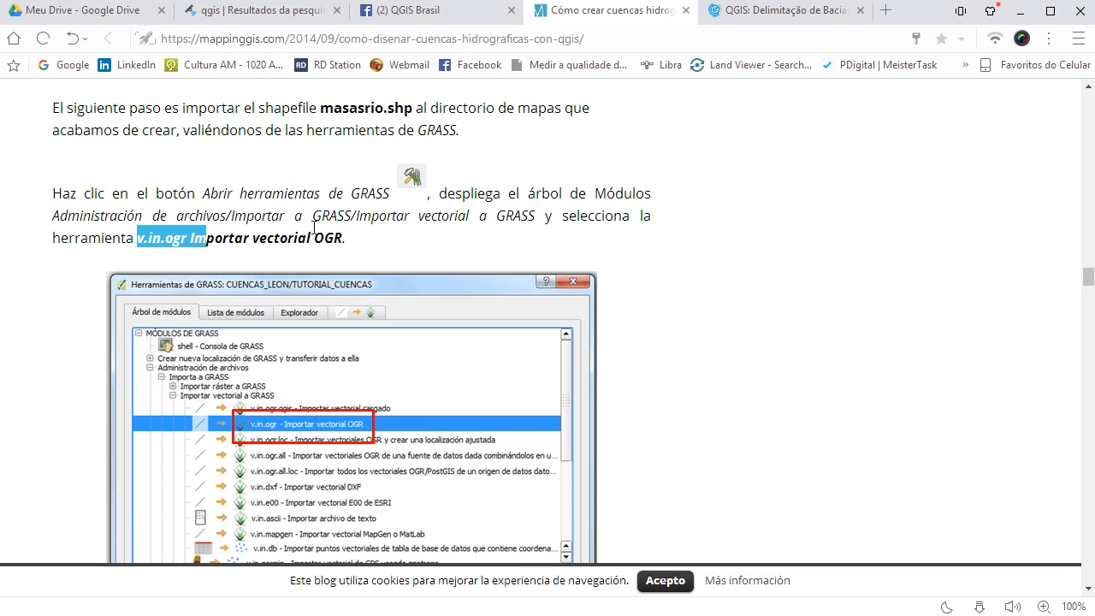
Switch to the Processamento Digital site in the browser and open its home page
{"action": "left_click", "coordinate": [215, 14]}
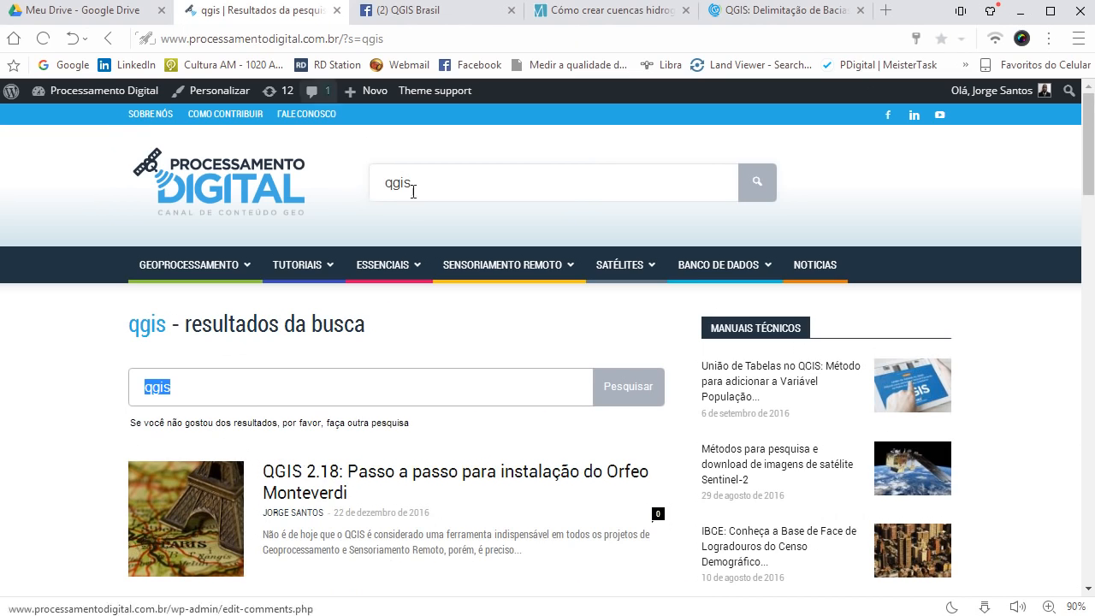
{"action": "left_click", "coordinate": [212, 176]}
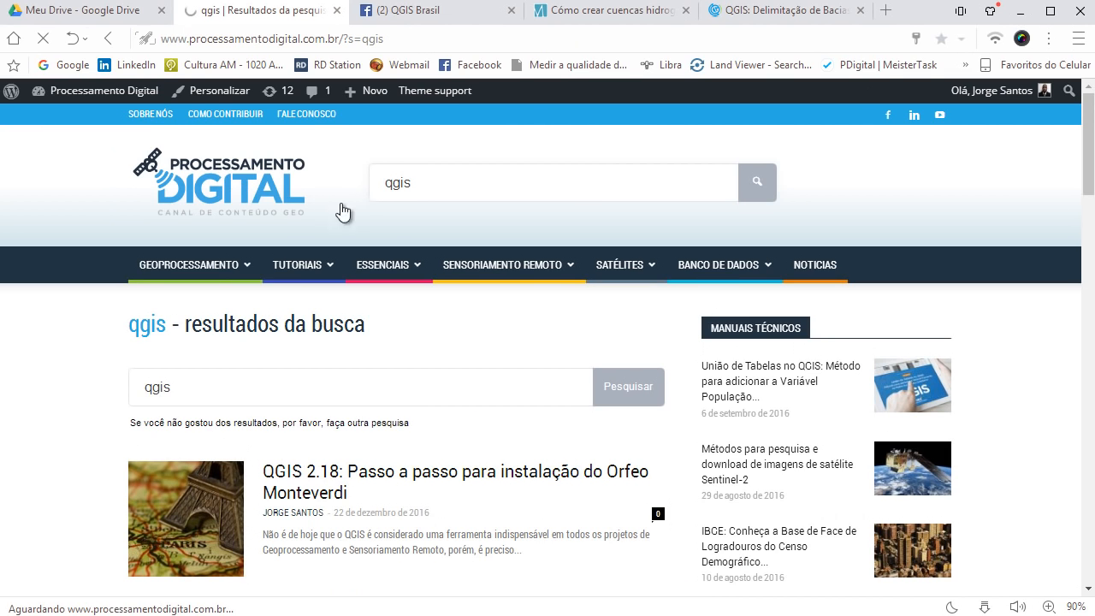